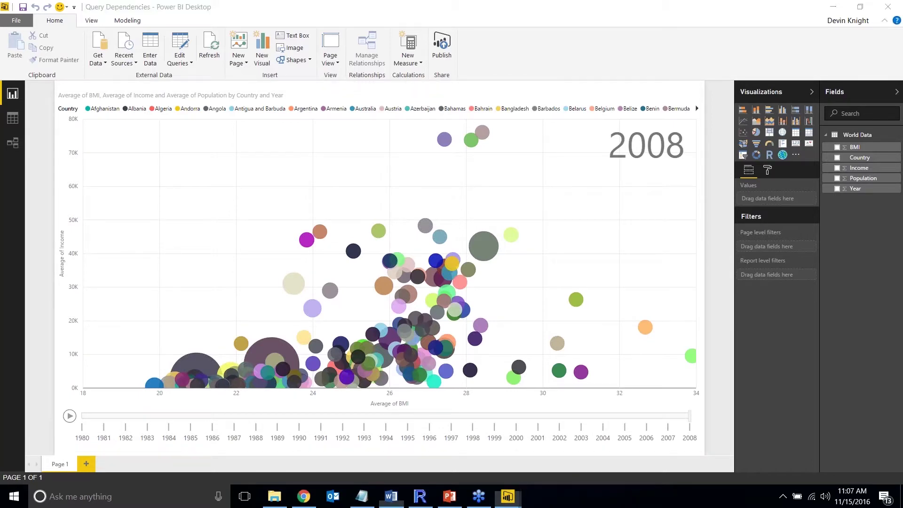
{"action": "key", "text": "alt+Tab"}
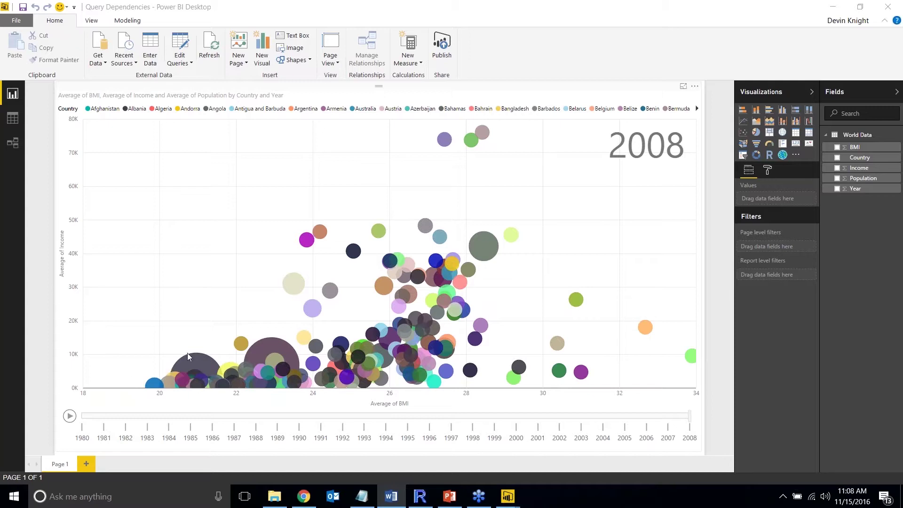
{"action": "mouse_move", "coordinate": [382, 358]}
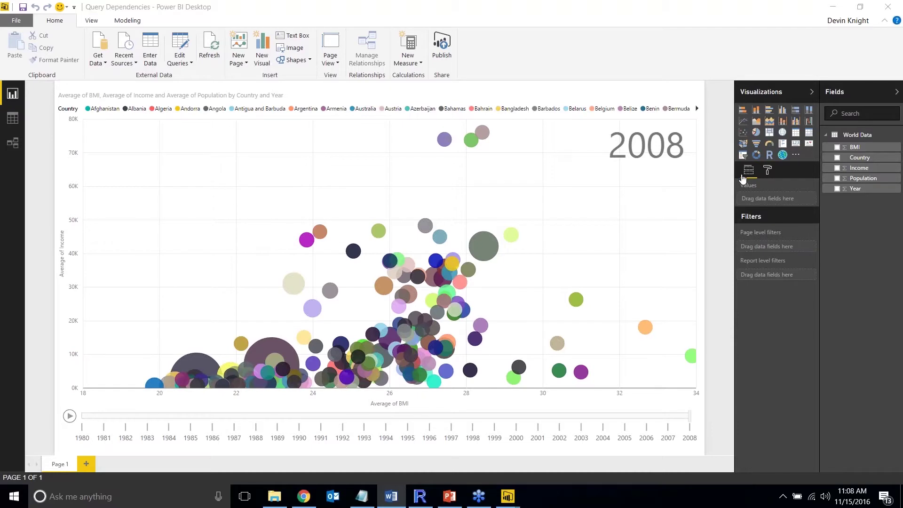
{"action": "left_click", "coordinate": [729, 167]}
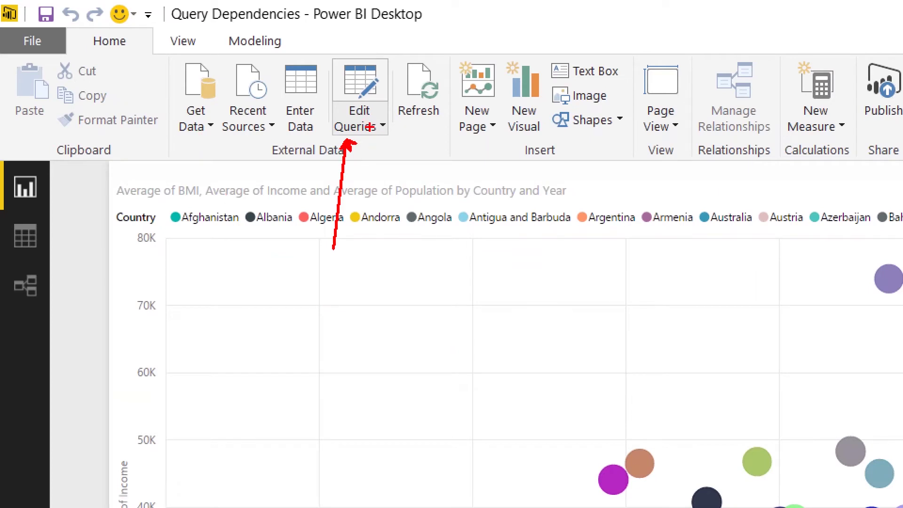
{"action": "left_click_drag", "start_coordinate": [210, 139], "coordinate": [324, 237]}
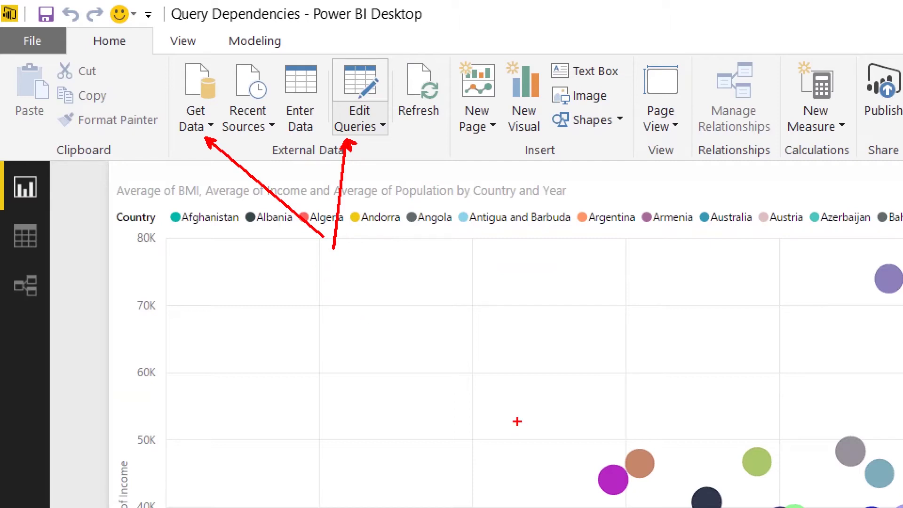
{"action": "key", "text": "Escape"}
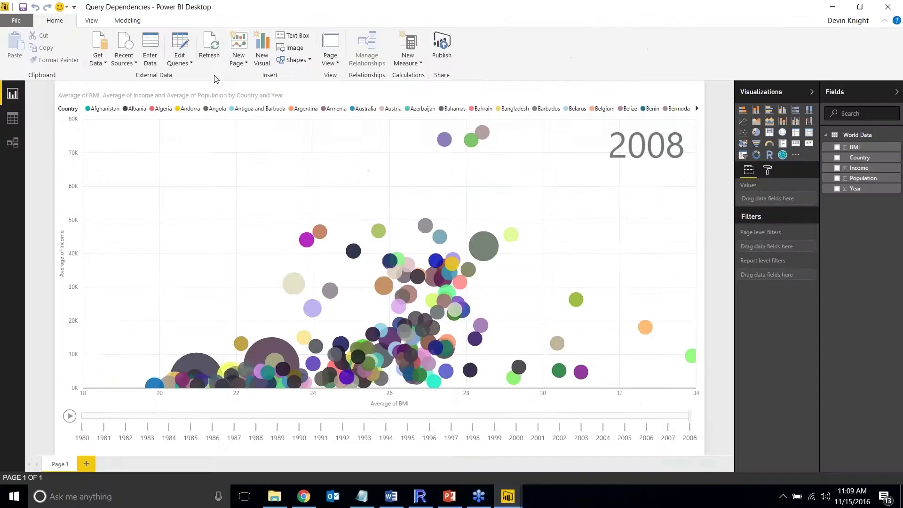
- Open the Query Editor on the report's existing queries and keep its window maximized
{"action": "left_click", "coordinate": [183, 44]}
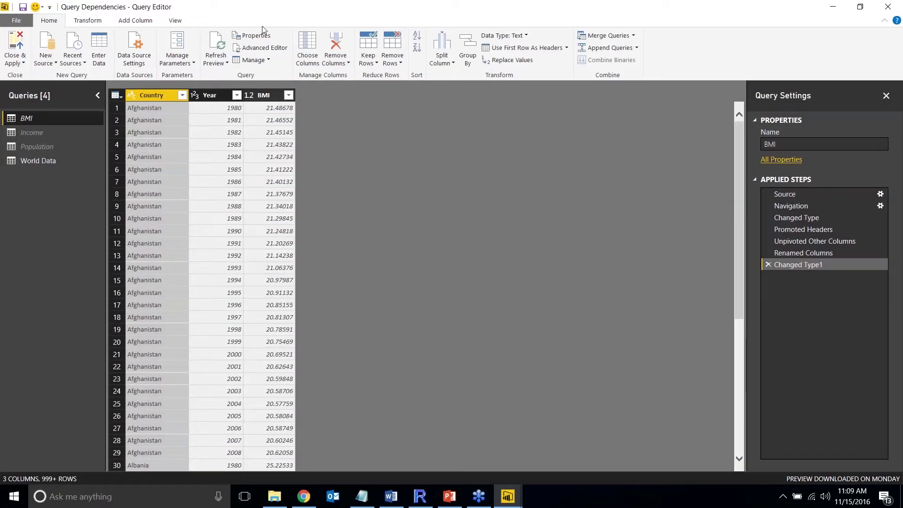
{"action": "double_click", "coordinate": [262, 7]}
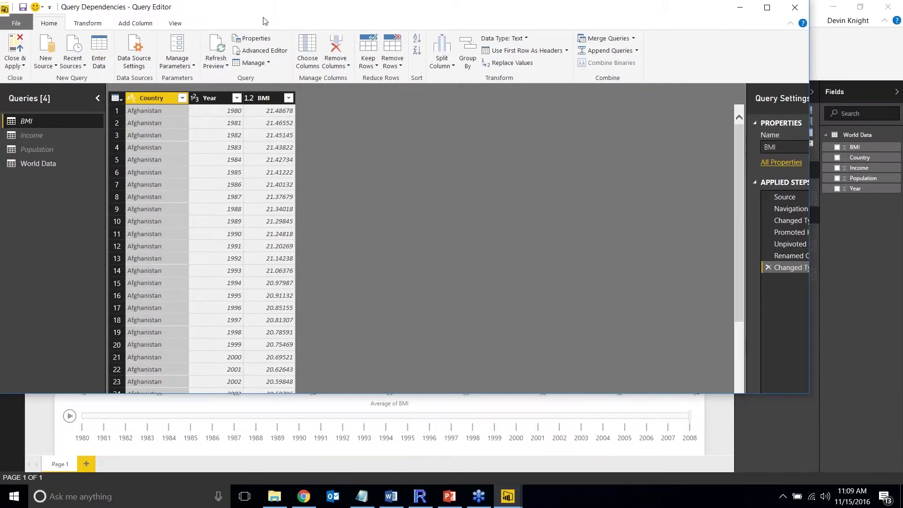
{"action": "left_click_drag", "start_coordinate": [262, 7], "coordinate": [297, 167]}
{"action": "left_click_drag", "start_coordinate": [296, 133], "coordinate": [301, 1]}
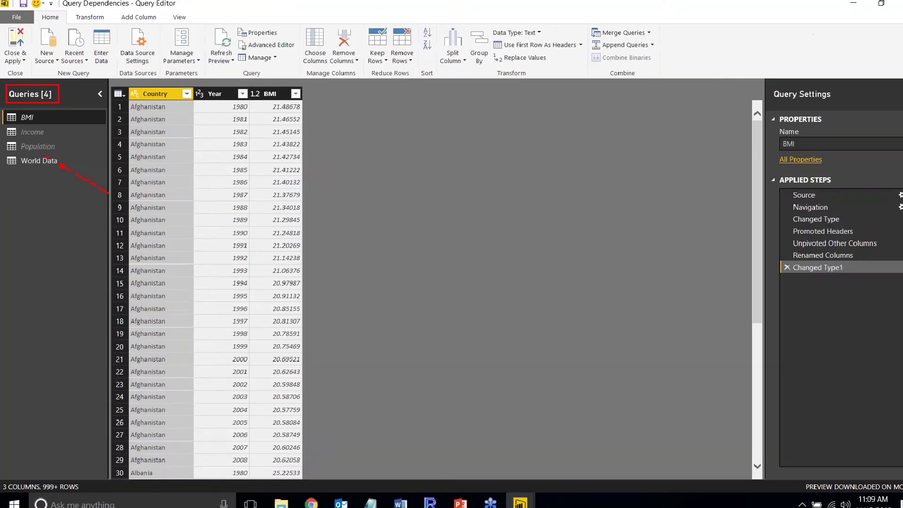
- Examine the Enable Load setting of the Population query and compare it with the World Data query
{"action": "right_click", "coordinate": [71, 149]}
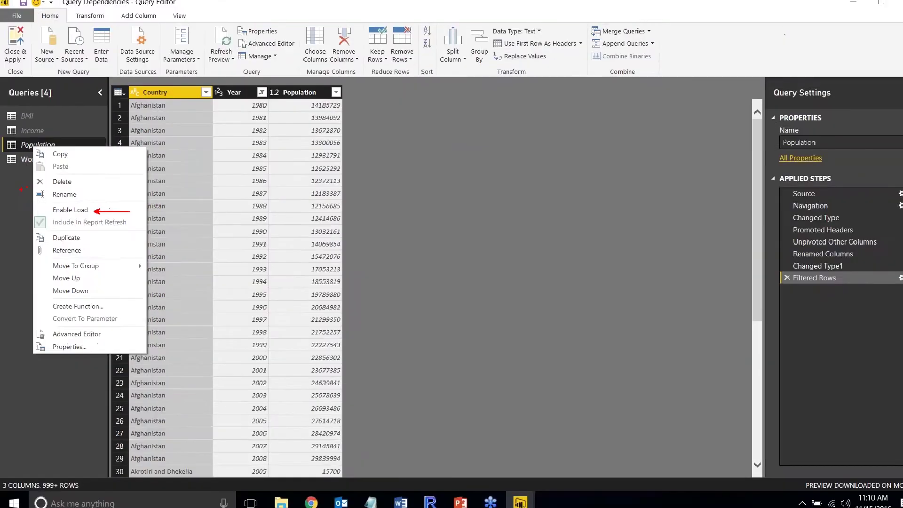
{"action": "left_click", "coordinate": [88, 211]}
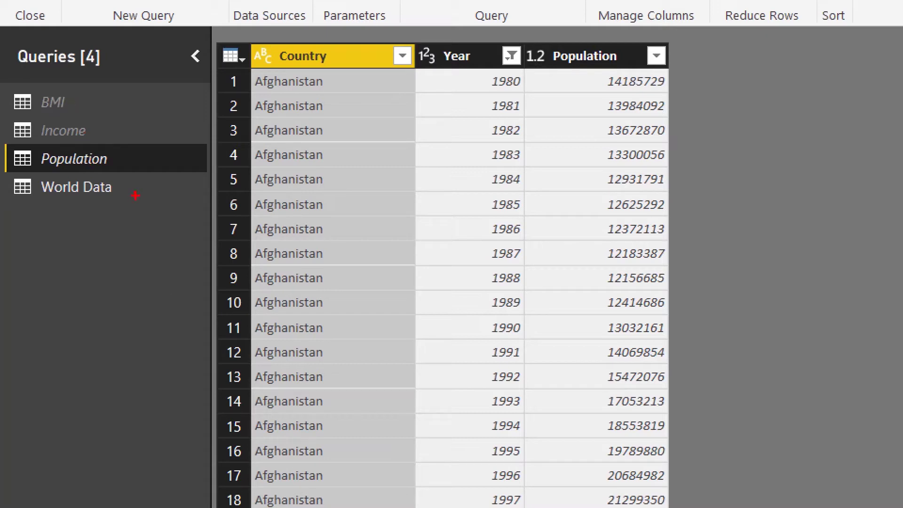
{"action": "left_click_drag", "start_coordinate": [135, 193], "coordinate": [156, 222]}
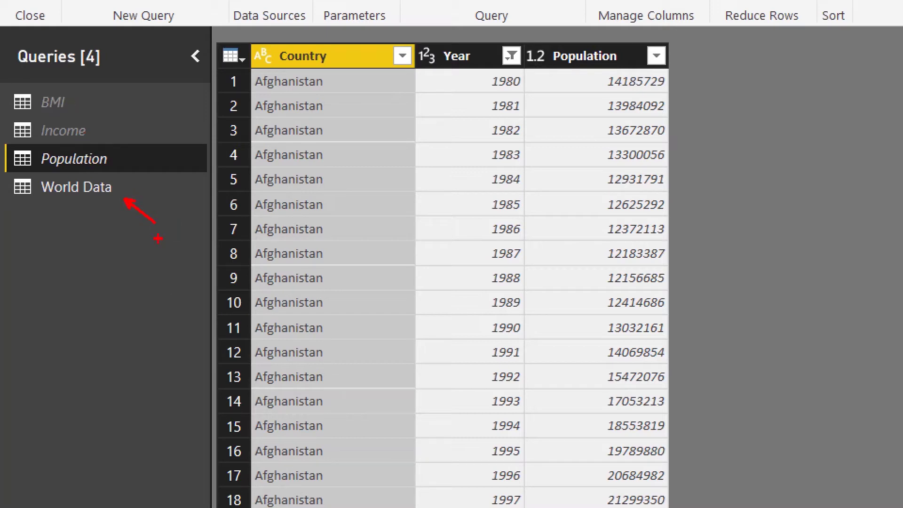
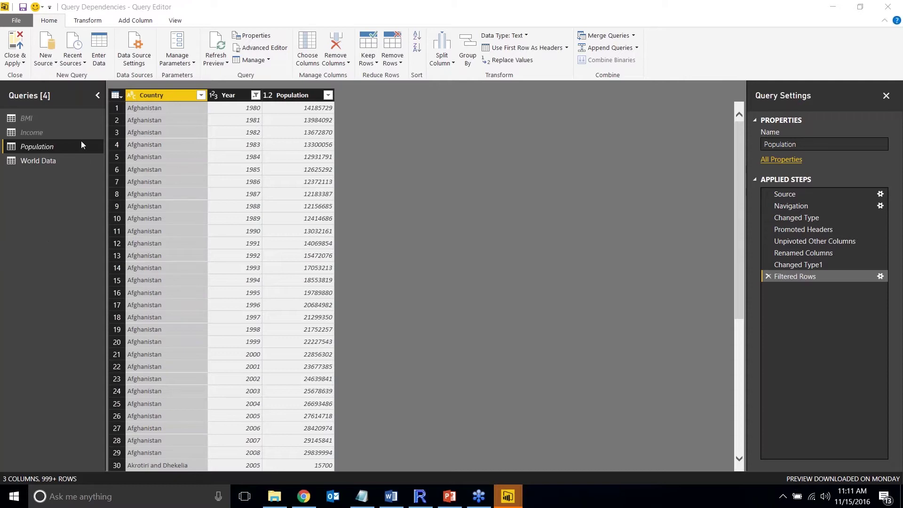
- Trace the BMI, Income and Population source files to World Data in the Query Dependencies diagram, and close the Query Editor
{"action": "left_click", "coordinate": [172, 21]}
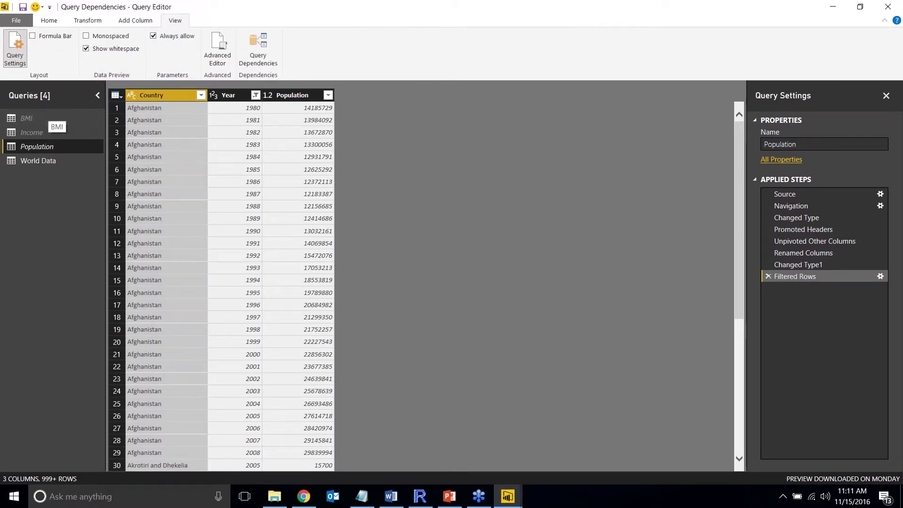
{"action": "left_click", "coordinate": [254, 61]}
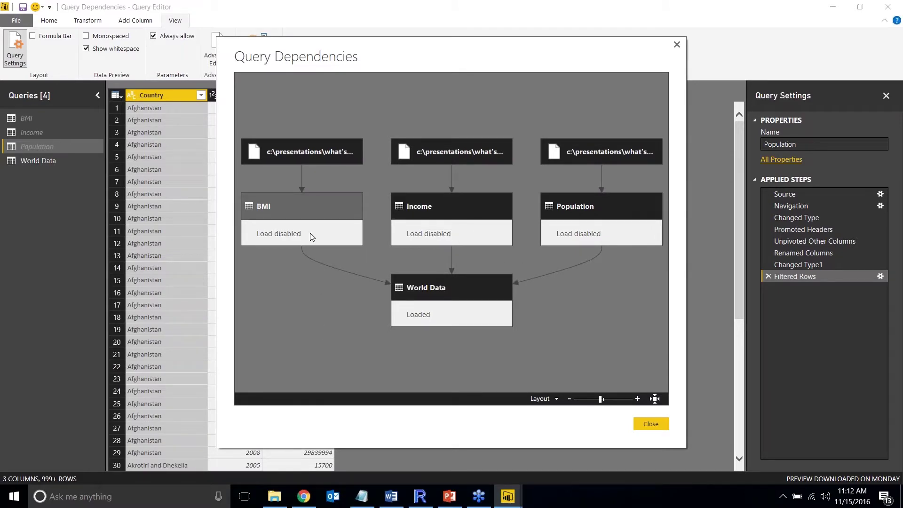
{"action": "left_click", "coordinate": [341, 156]}
{"action": "left_click", "coordinate": [437, 151]}
{"action": "left_click", "coordinate": [543, 149]}
{"action": "left_click", "coordinate": [448, 151]}
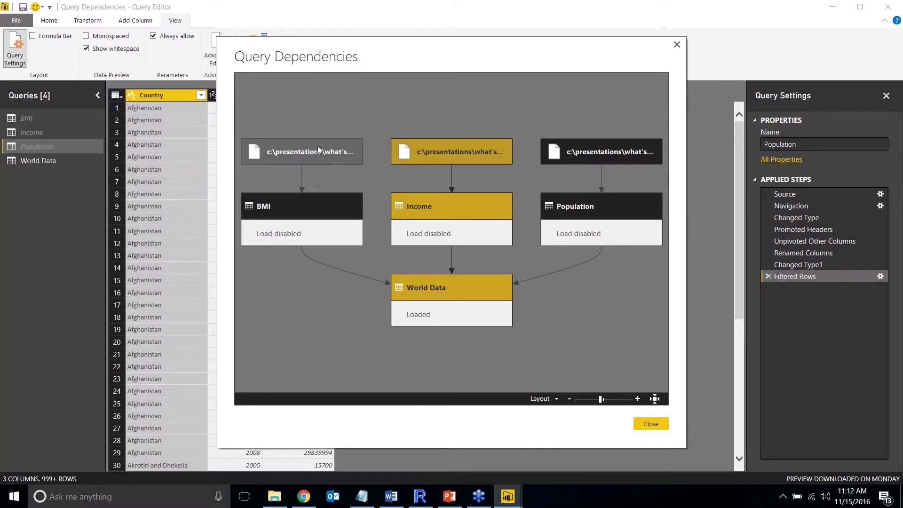
{"action": "left_click", "coordinate": [334, 231]}
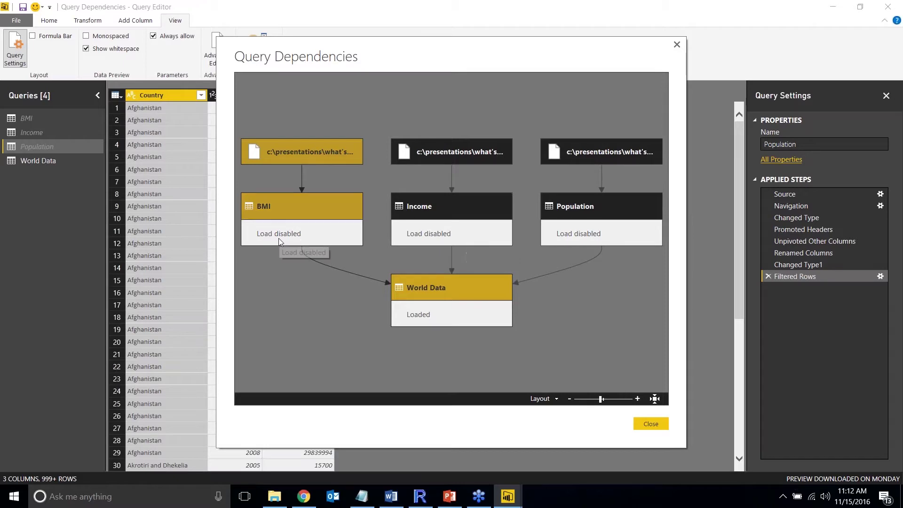
{"action": "left_click", "coordinate": [450, 151]}
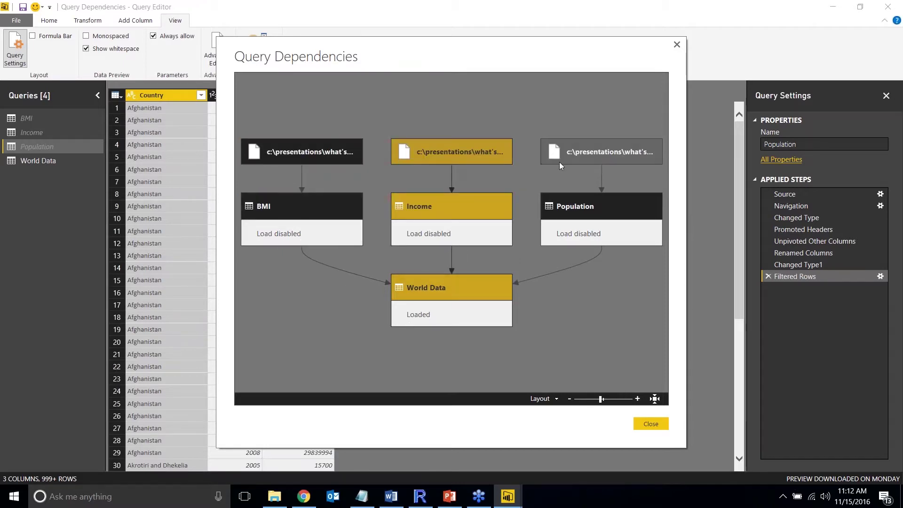
{"action": "left_click", "coordinate": [559, 162]}
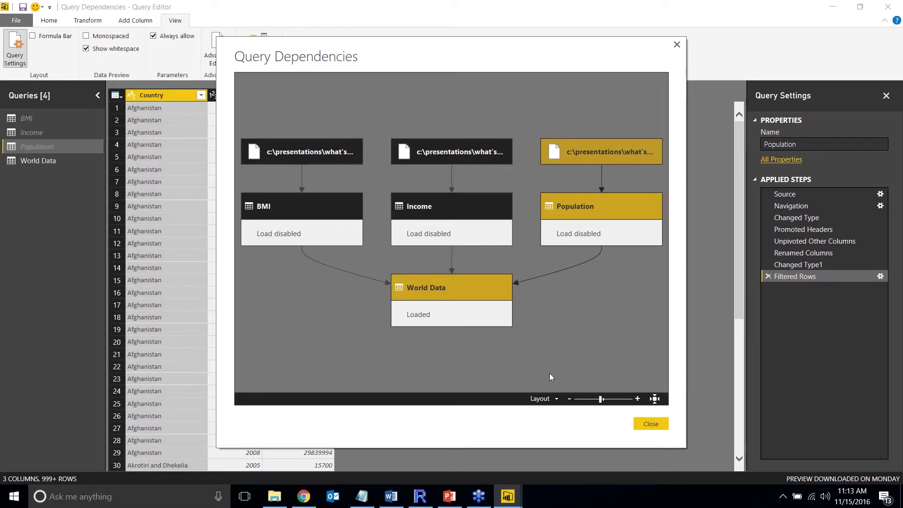
{"action": "left_click", "coordinate": [677, 45]}
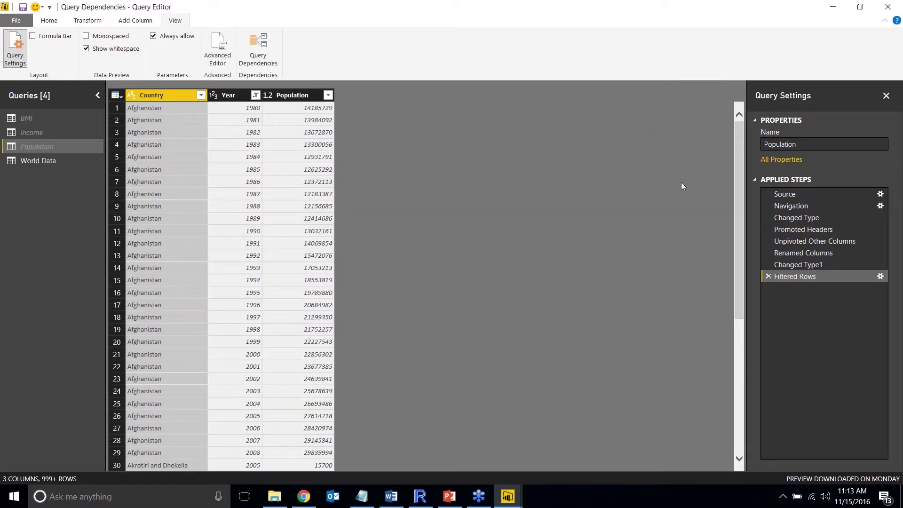
{"action": "left_click", "coordinate": [886, 11]}
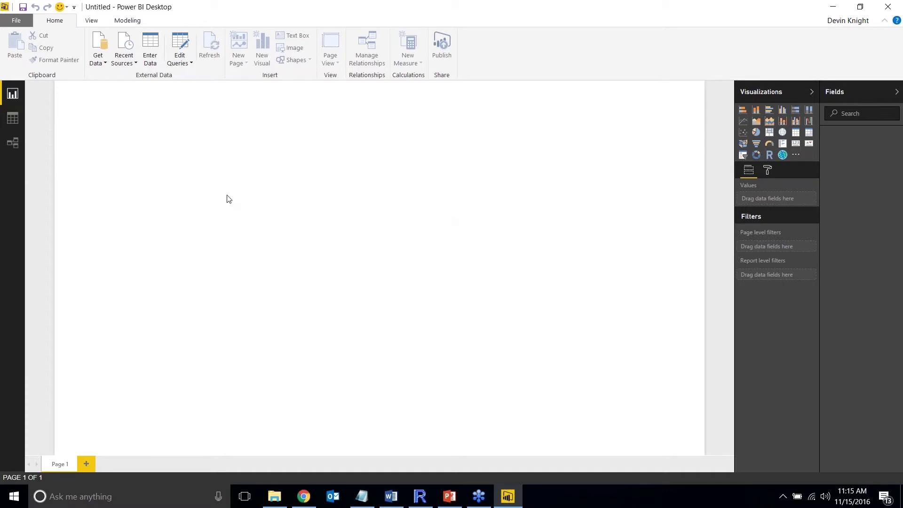
- Connect to the SQL Server instance localhost in Import mode without specifying a database
{"action": "left_click", "coordinate": [100, 66]}
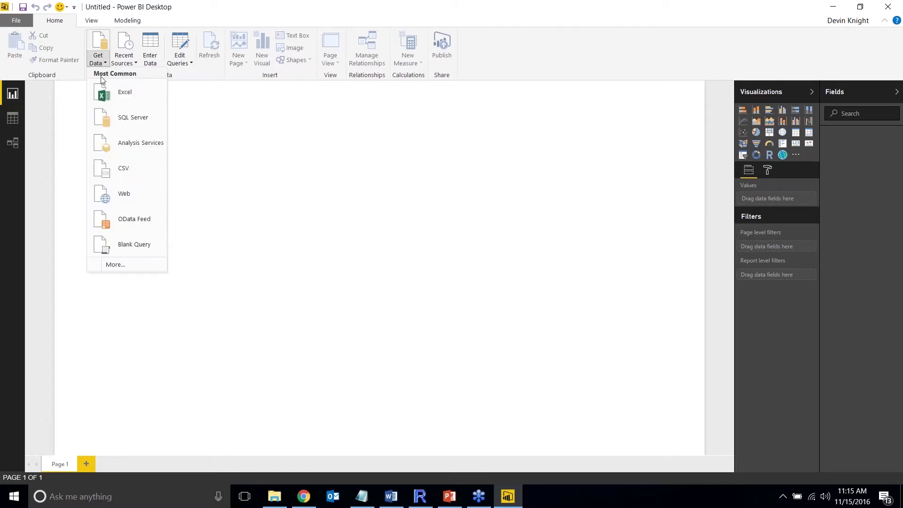
{"action": "left_click", "coordinate": [128, 125]}
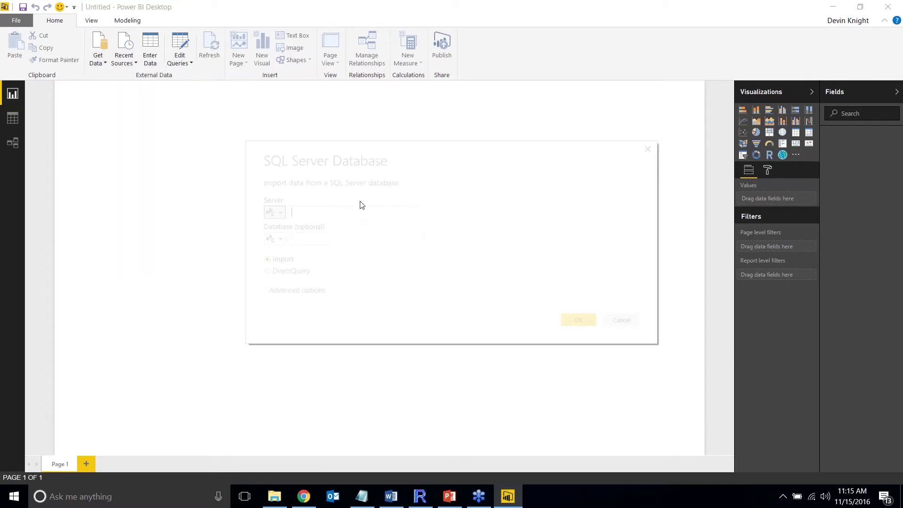
{"action": "type", "text": "localhost"}
{"action": "key", "text": "Tab"}
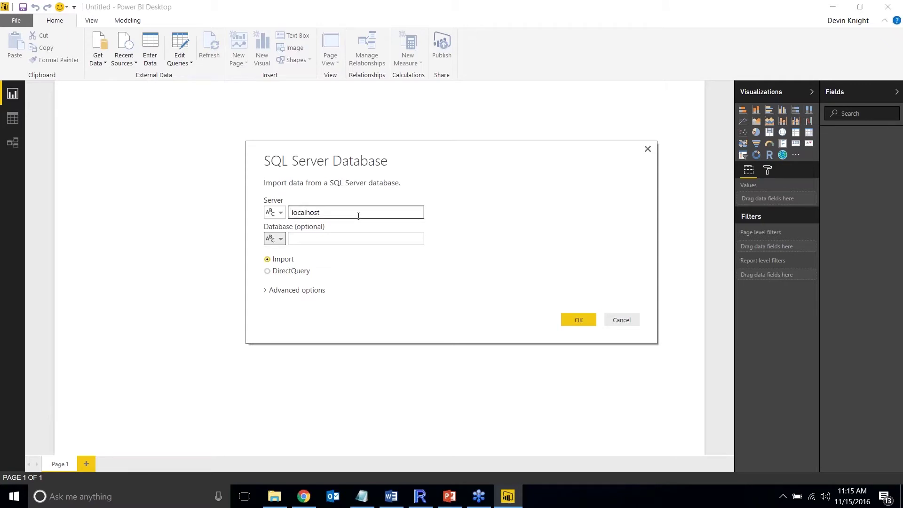
{"action": "left_click", "coordinate": [359, 240]}
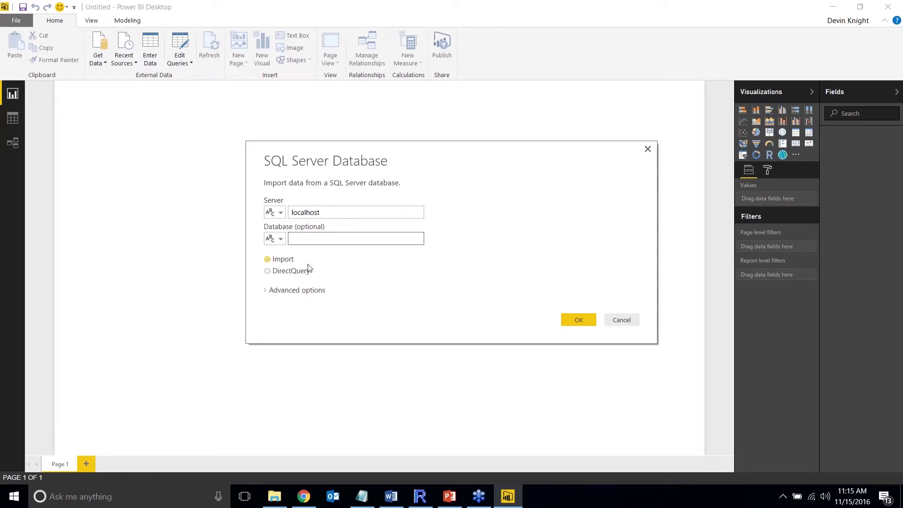
{"action": "left_click", "coordinate": [574, 322]}
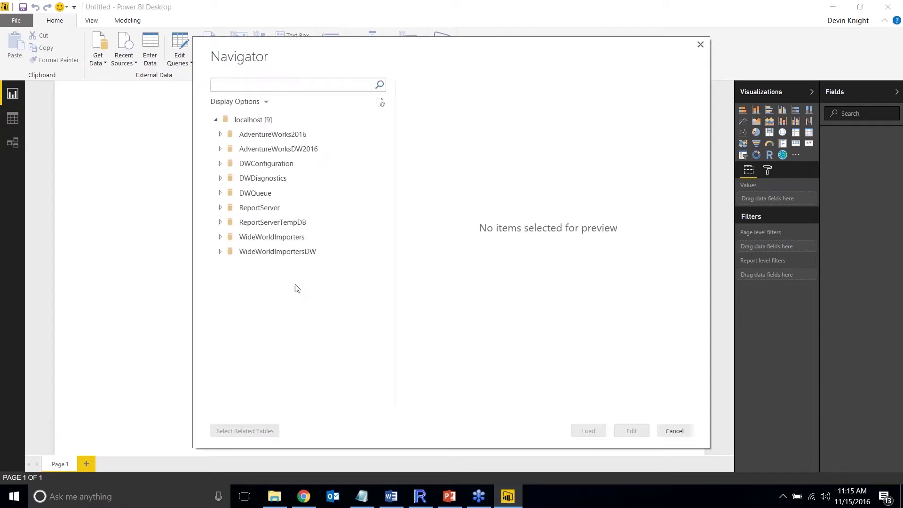
- Select the Dimension.City table from the WideWorldImportersDW database and open it for editing in the Query Editor
{"action": "left_click", "coordinate": [284, 256]}
{"action": "left_click", "coordinate": [220, 252]}
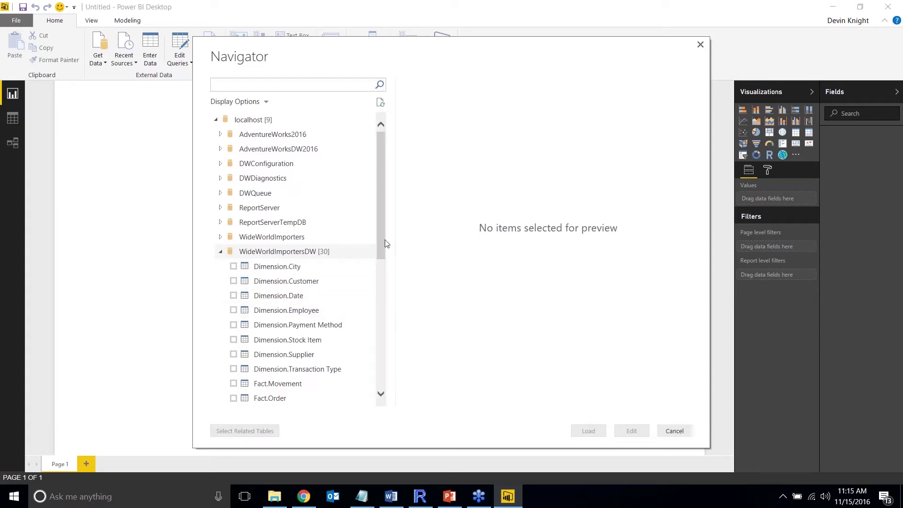
{"action": "left_click_drag", "start_coordinate": [386, 243], "coordinate": [382, 266]}
{"action": "left_click", "coordinate": [233, 205]}
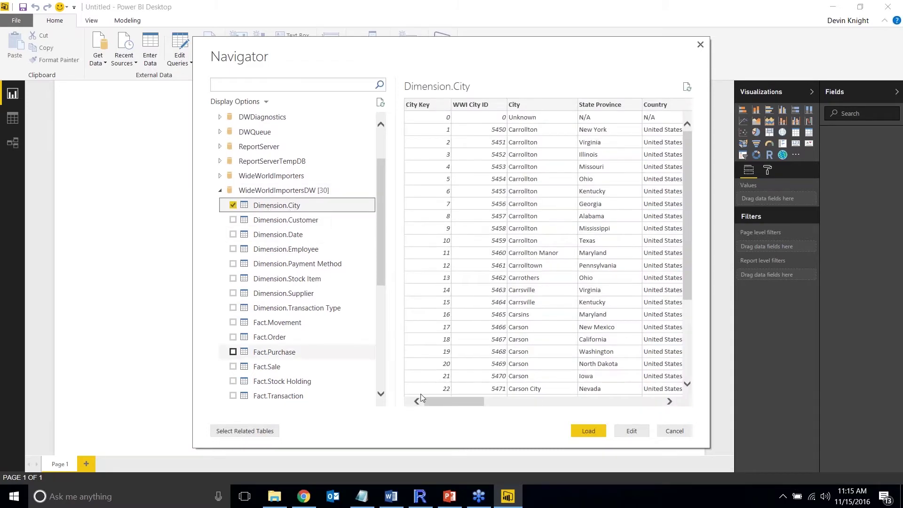
{"action": "left_click", "coordinate": [631, 430]}
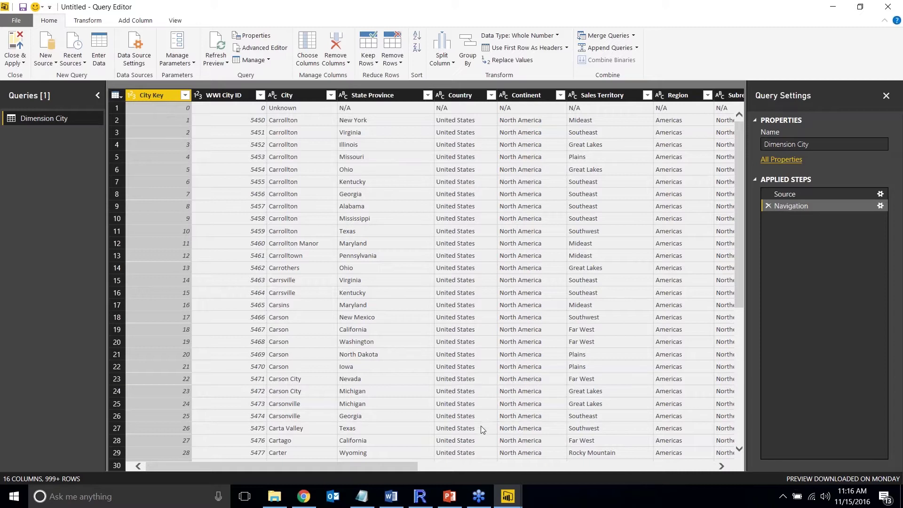
- Filter the Sales Territory column of the Dimension City query to only Southeast
{"action": "left_click_drag", "start_coordinate": [412, 465], "coordinate": [474, 465]}
{"action": "left_click", "coordinate": [642, 95]}
{"action": "left_click", "coordinate": [641, 95]}
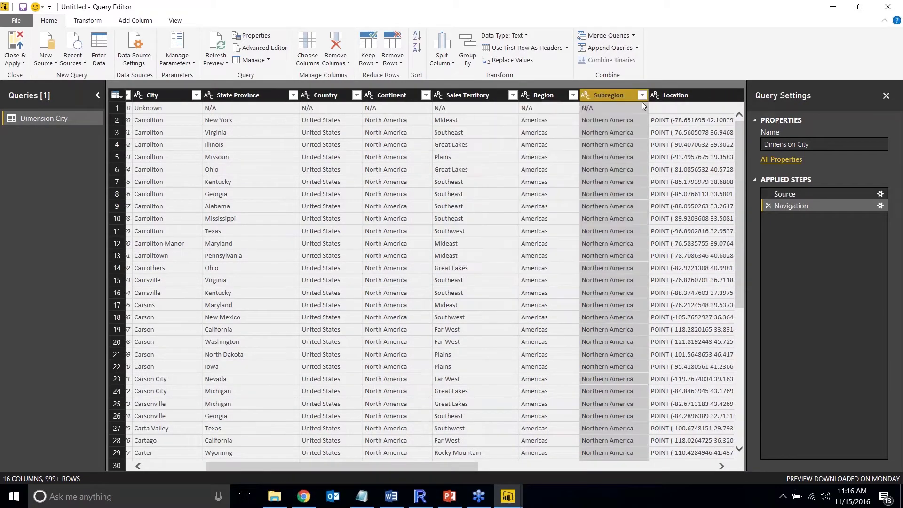
{"action": "left_click", "coordinate": [489, 100]}
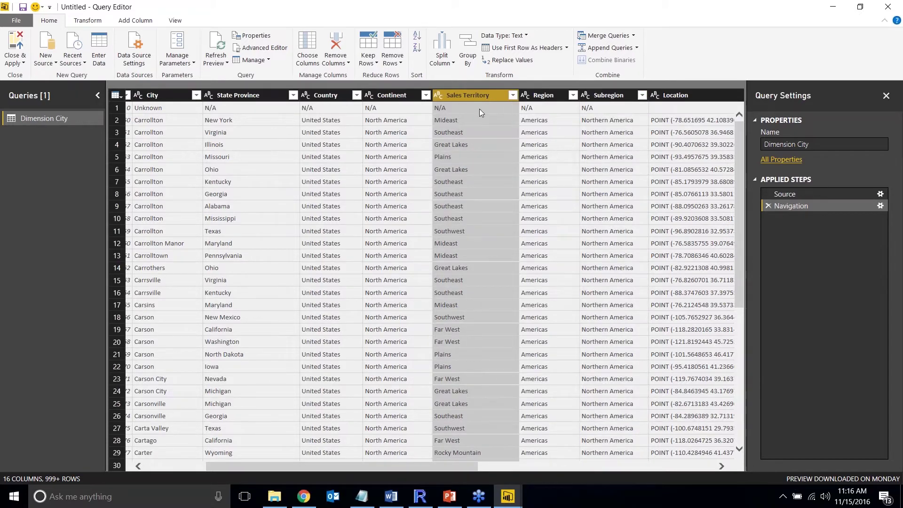
{"action": "left_click", "coordinate": [512, 96]}
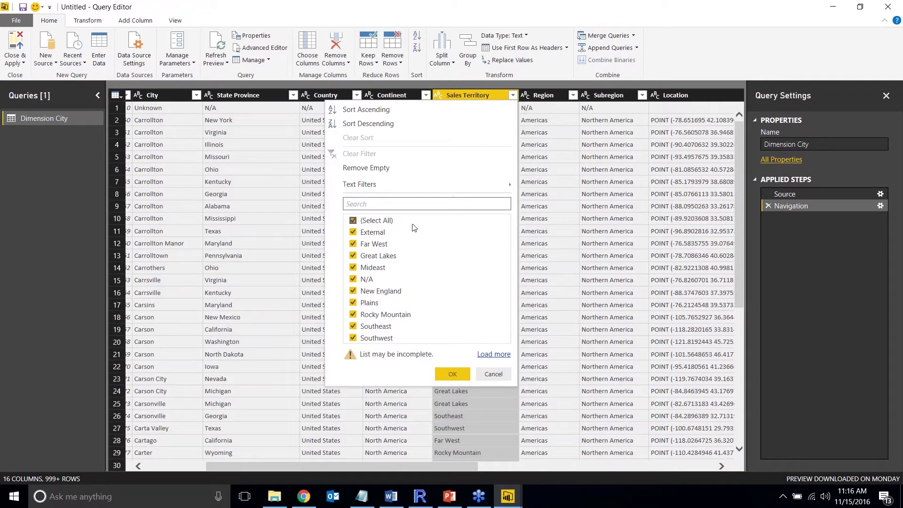
{"action": "left_click", "coordinate": [371, 221]}
{"action": "left_click", "coordinate": [353, 325]}
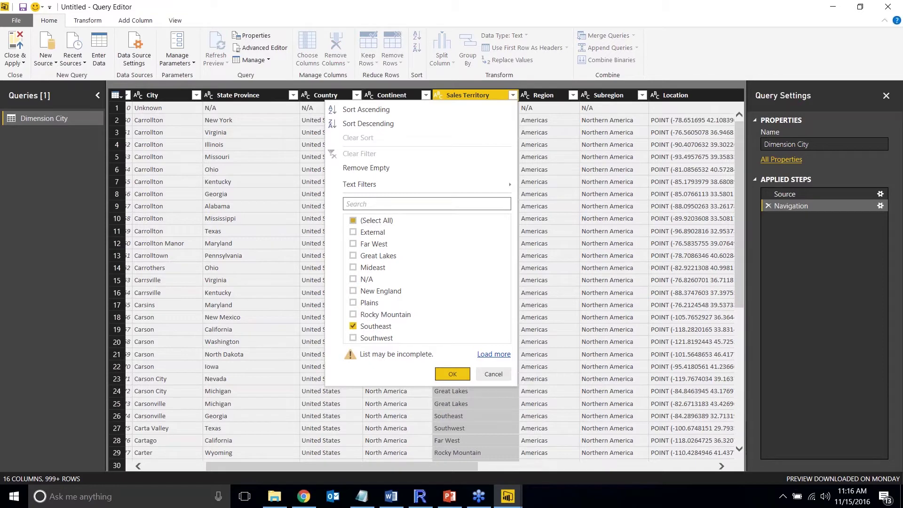
{"action": "left_click", "coordinate": [449, 377]}
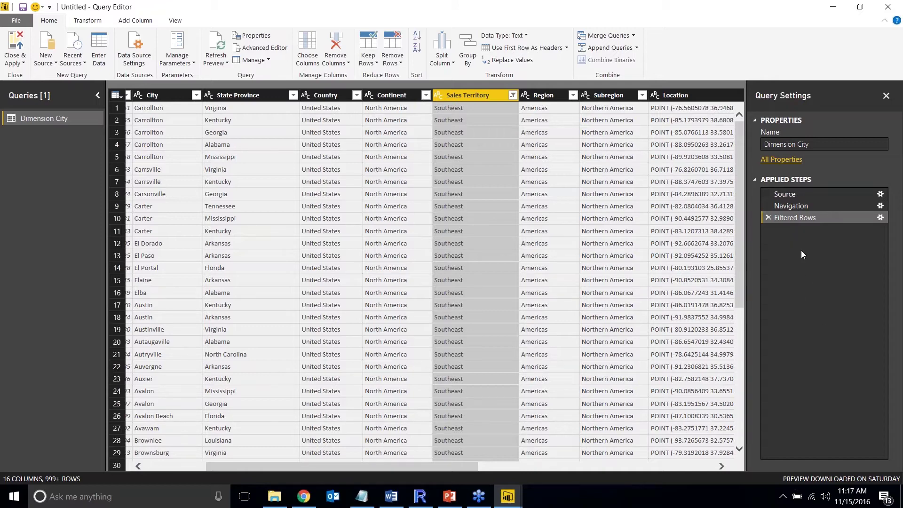
- Display the native query behind the Filtered Rows step of the Dimension City query
{"action": "right_click", "coordinate": [806, 220]}
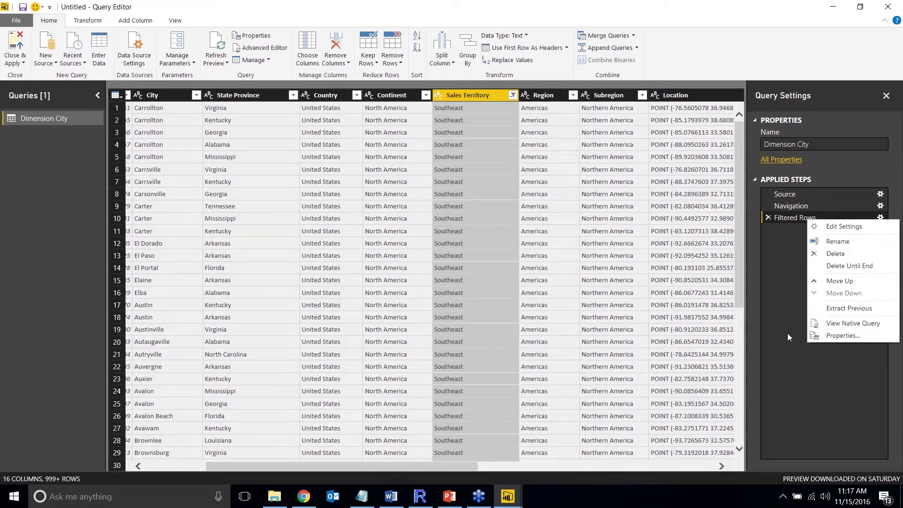
{"action": "left_click", "coordinate": [849, 326]}
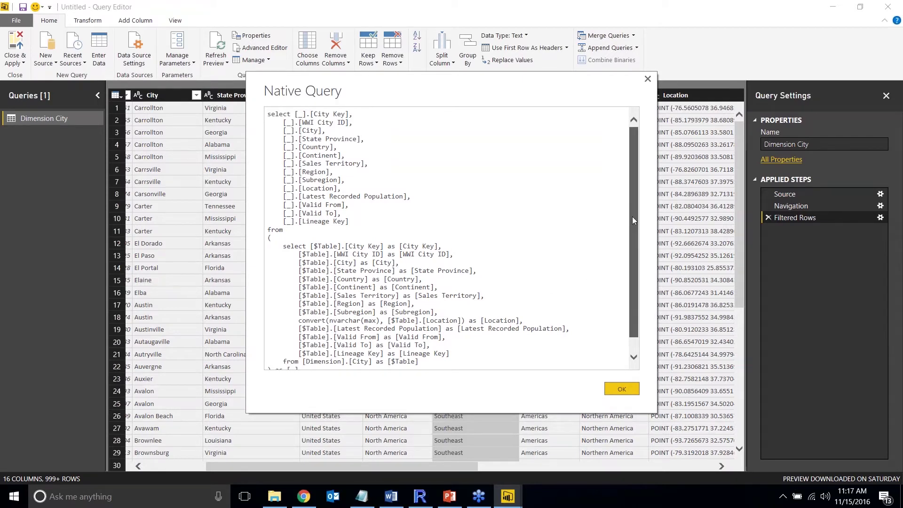
- Examine the WHERE clause at the end of the native query, close it, and return to the Query Editor
{"action": "scroll", "coordinate": [596, 310], "scroll_direction": "down", "scroll_amount": 1}
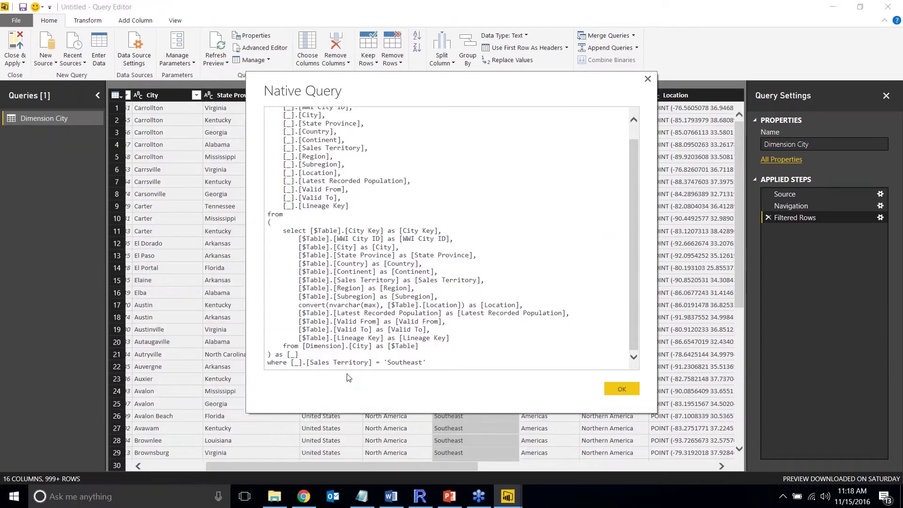
{"action": "left_click_drag", "start_coordinate": [427, 363], "coordinate": [266, 363]}
{"action": "left_click", "coordinate": [429, 363]}
{"action": "left_click", "coordinate": [648, 80]}
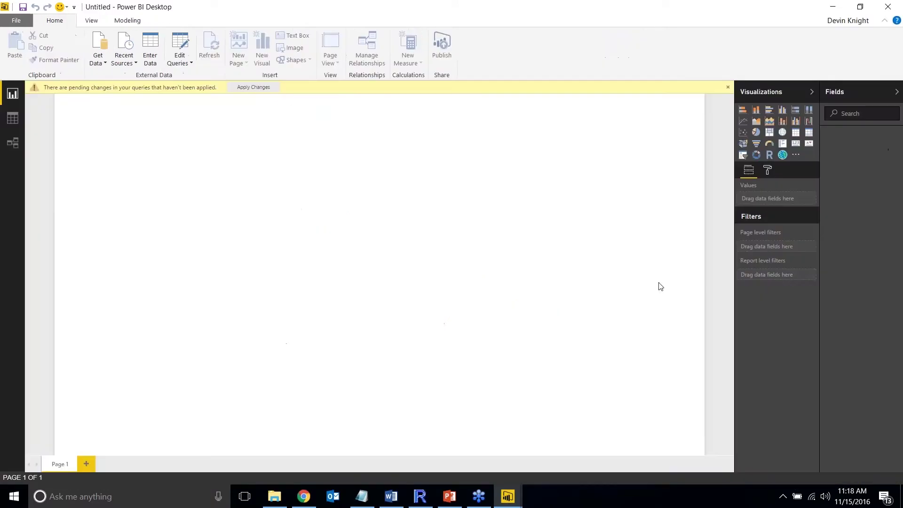
{"action": "mouse_move", "coordinate": [510, 500]}
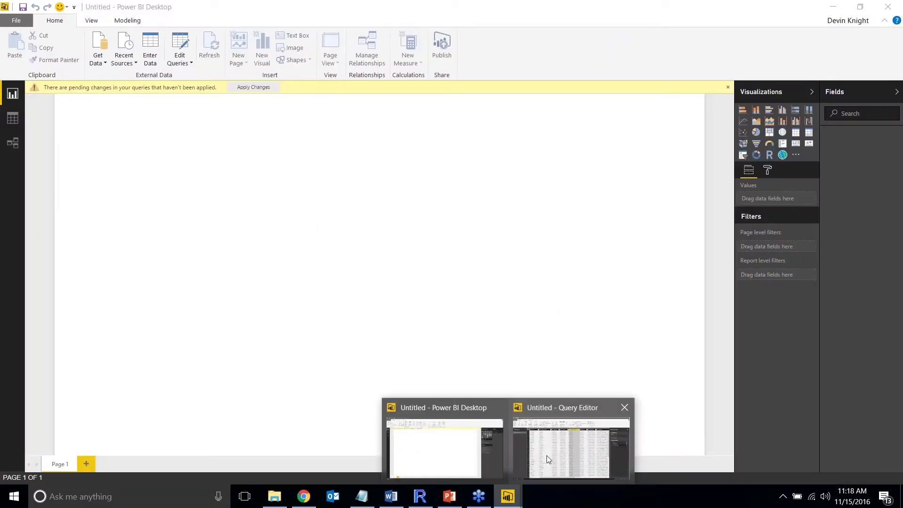
{"action": "left_click", "coordinate": [546, 455]}
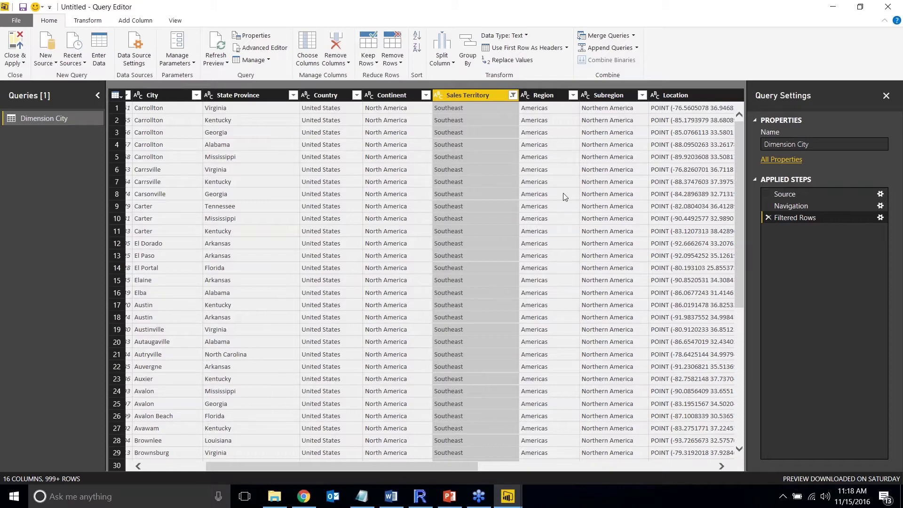
- Capitalize each word in the State Province column and check whether a native query is available for the new step
{"action": "left_click", "coordinate": [316, 97]}
{"action": "left_click", "coordinate": [252, 96]}
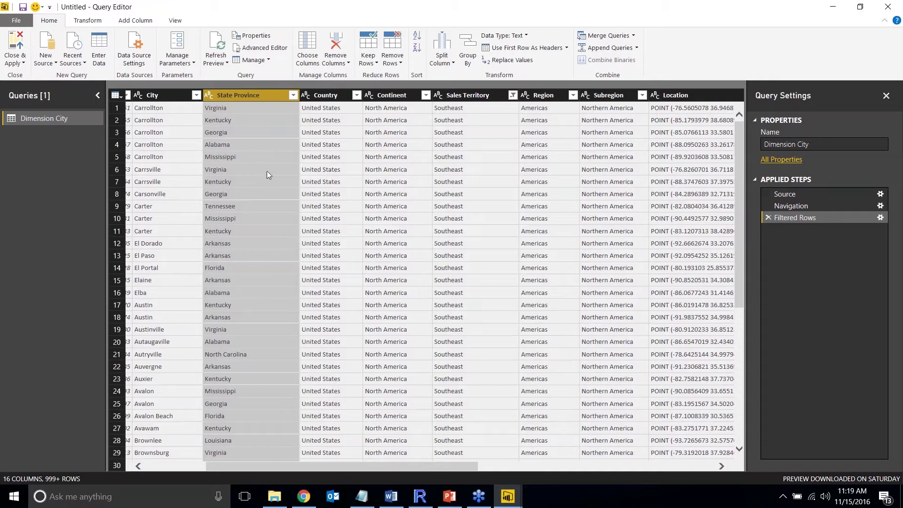
{"action": "right_click", "coordinate": [269, 97]}
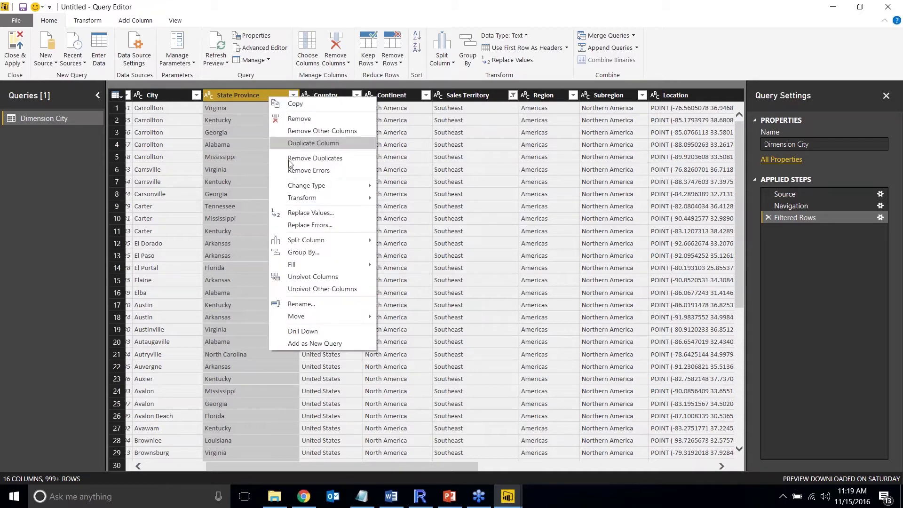
{"action": "mouse_move", "coordinate": [311, 200]}
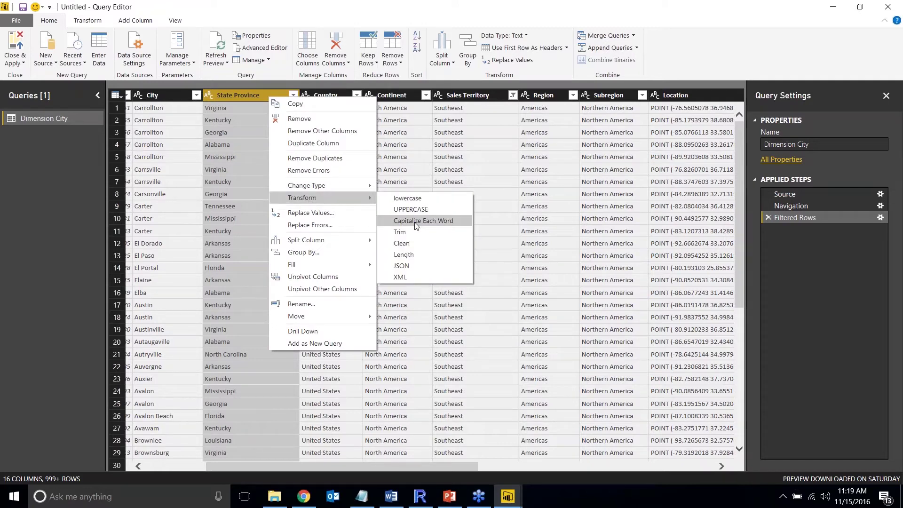
{"action": "left_click", "coordinate": [445, 225]}
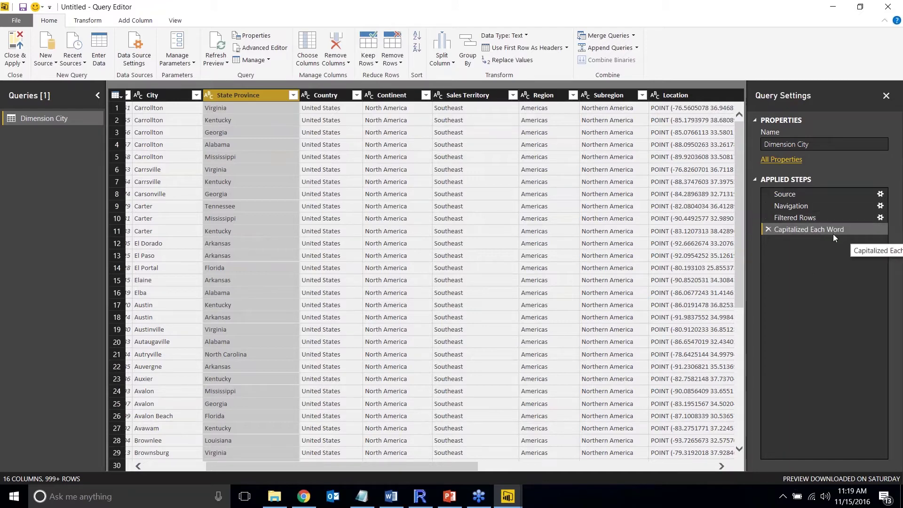
{"action": "right_click", "coordinate": [808, 230]}
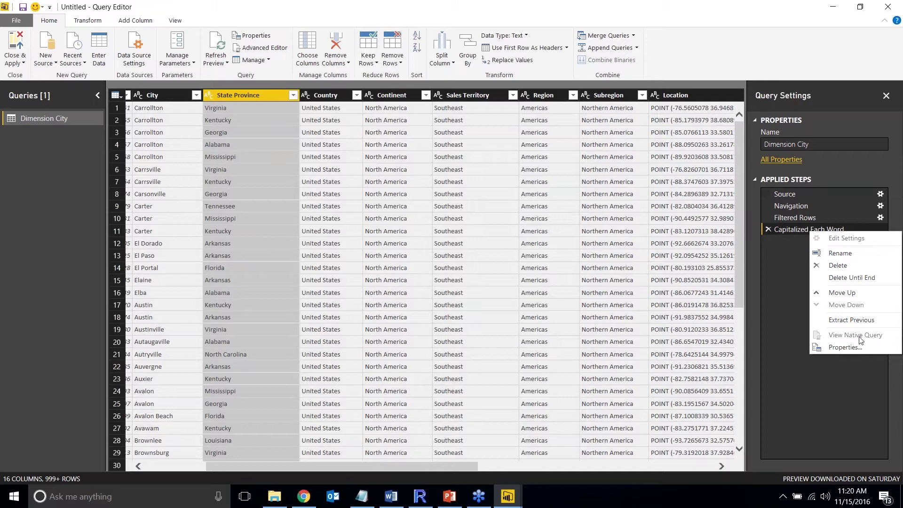
{"action": "left_click", "coordinate": [804, 286]}
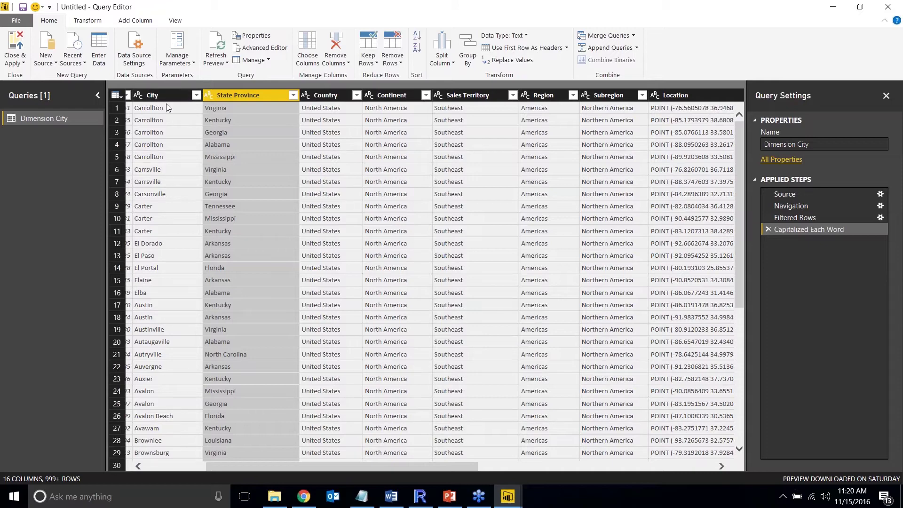
- Add a custom column named CityState with the formula [City]&", "&[State Province]
{"action": "left_click", "coordinate": [126, 23]}
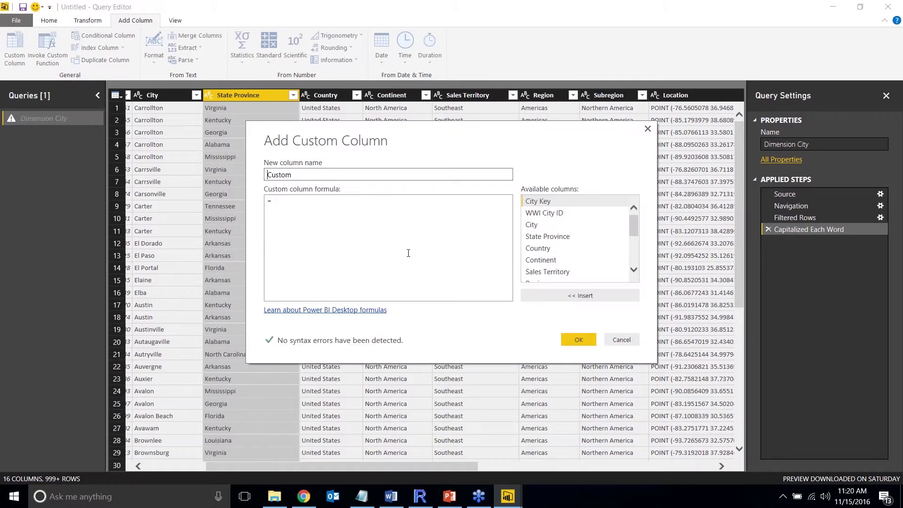
{"action": "double_click", "coordinate": [532, 224]}
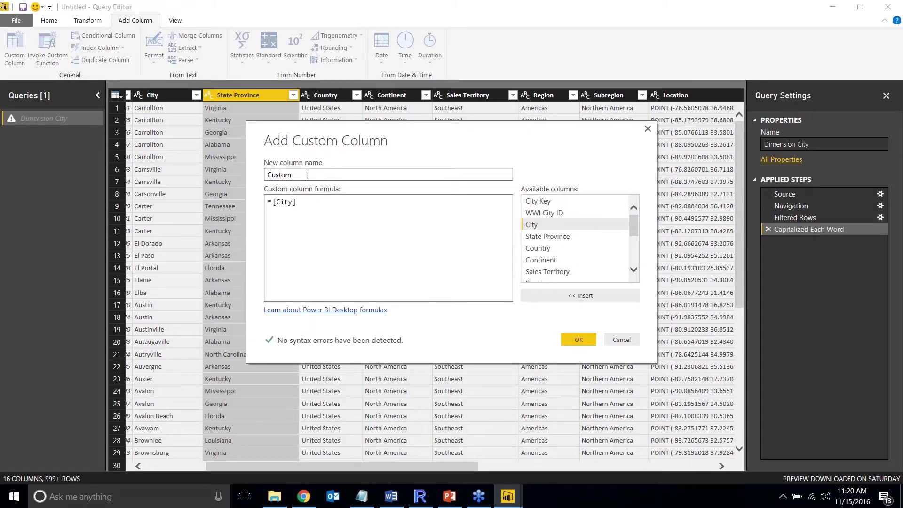
{"action": "double_click", "coordinate": [278, 174]}
{"action": "type", "text": "State"}
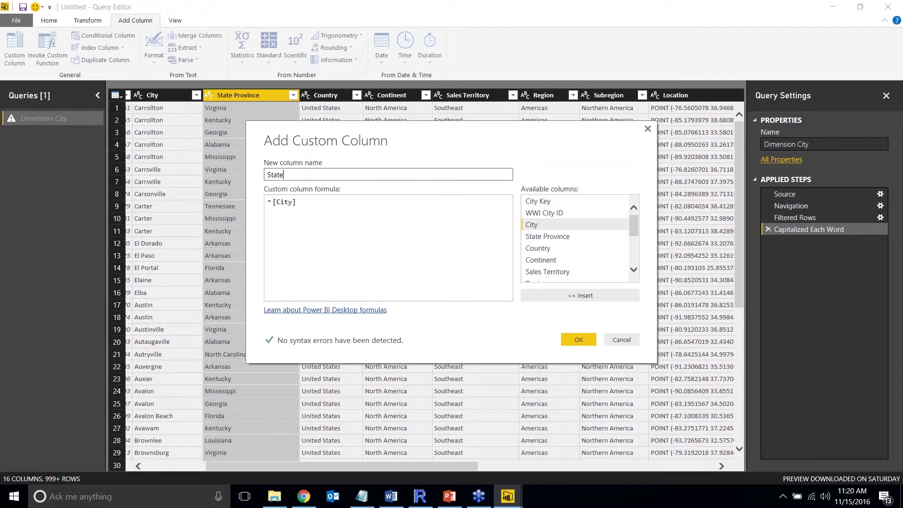
{"action": "type", "text": "City"}
{"action": "left_click", "coordinate": [339, 216]}
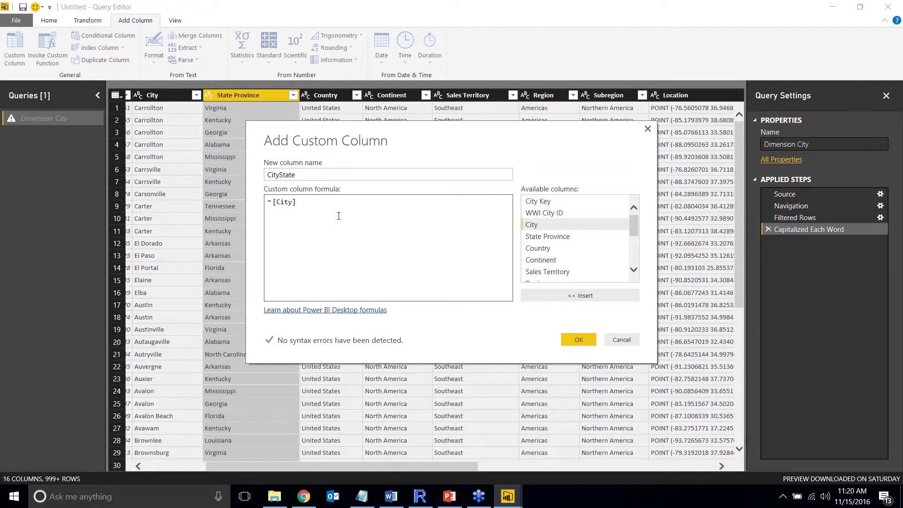
{"action": "type", "text": "&\", \"&"}
{"action": "double_click", "coordinate": [548, 236]}
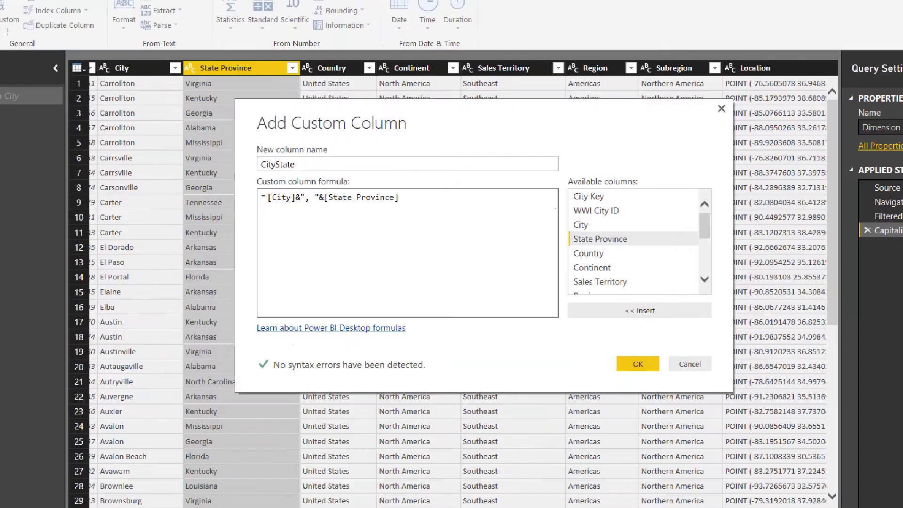
{"action": "left_click_drag", "start_coordinate": [275, 211], "coordinate": [295, 210]}
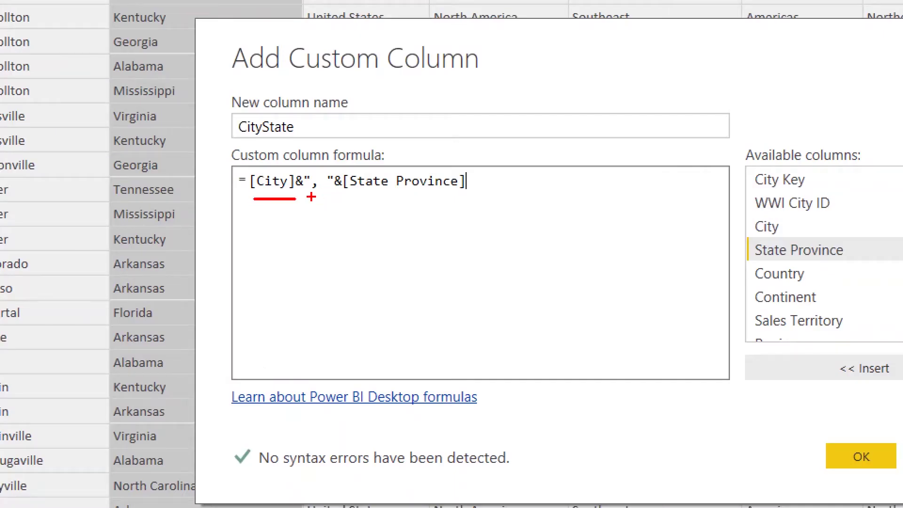
{"action": "left_click_drag", "start_coordinate": [352, 210], "coordinate": [461, 214]}
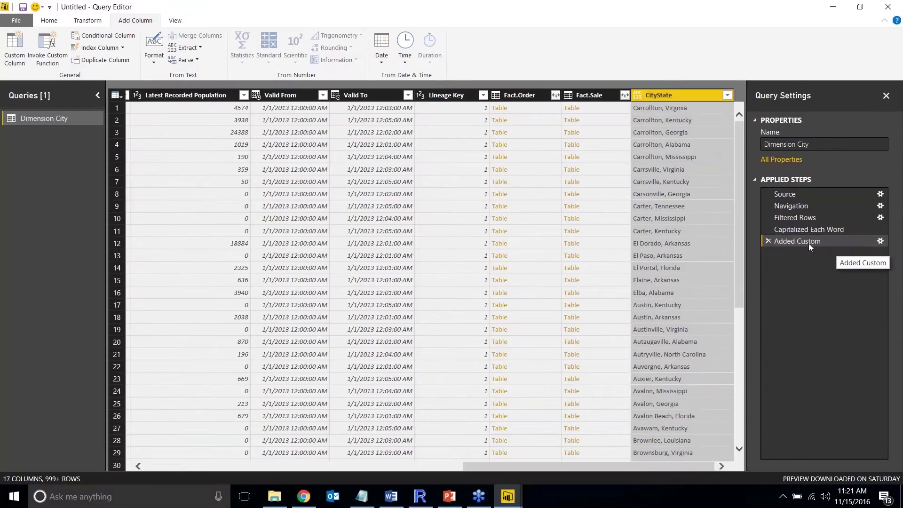
- Check native query availability for the Added Custom step and move it above the Capitalized Each Word step
{"action": "right_click", "coordinate": [888, 360]}
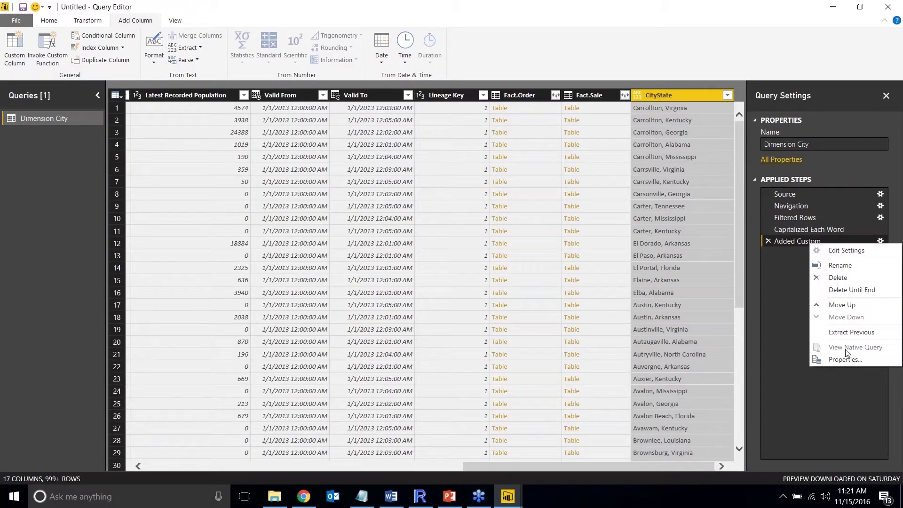
{"action": "left_click", "coordinate": [783, 253]}
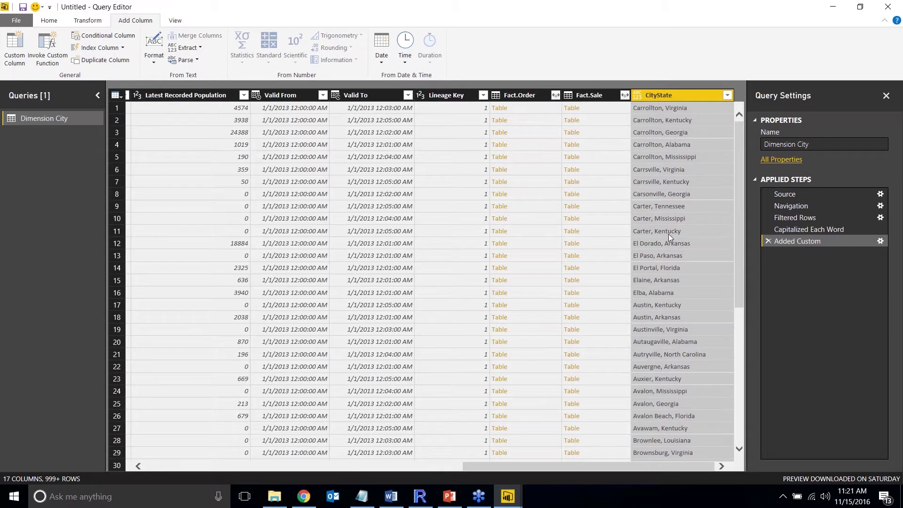
{"action": "right_click", "coordinate": [790, 242]}
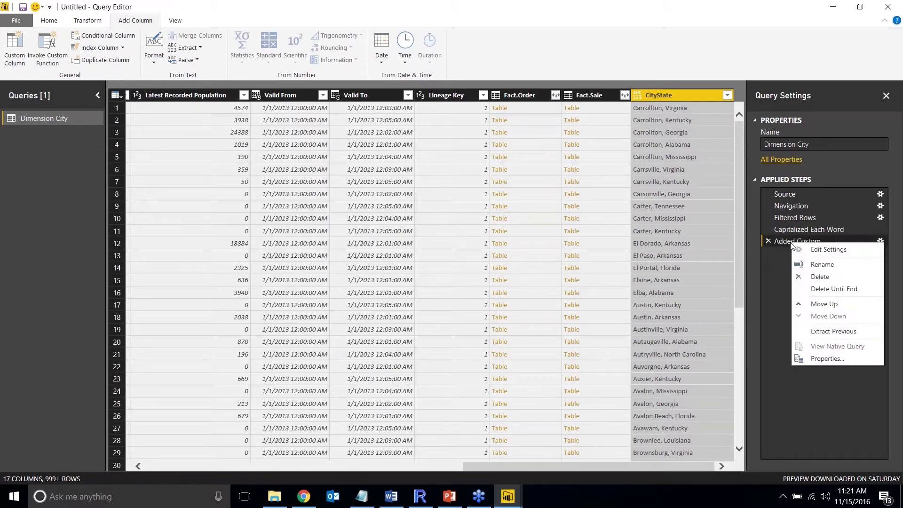
{"action": "left_click", "coordinate": [825, 304]}
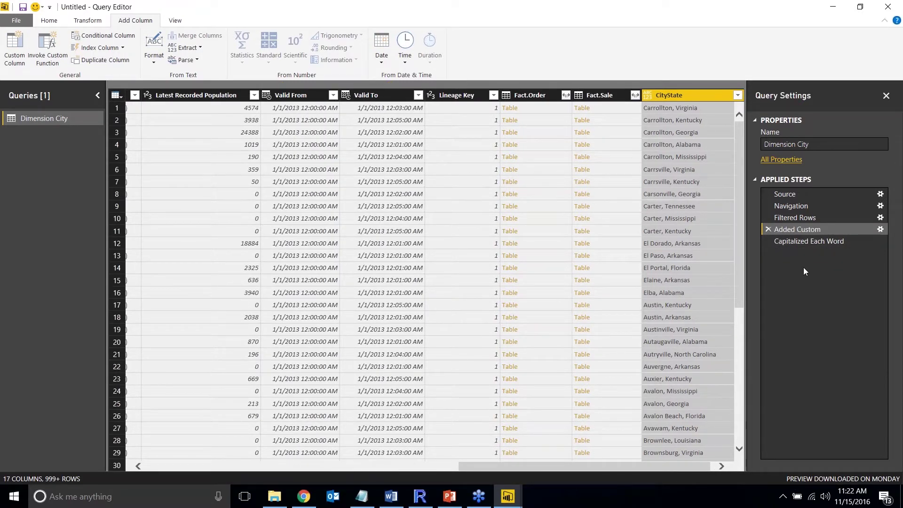
- View the native query behind the moved Added Custom step, then return to the Query Editor
{"action": "right_click", "coordinate": [792, 230]}
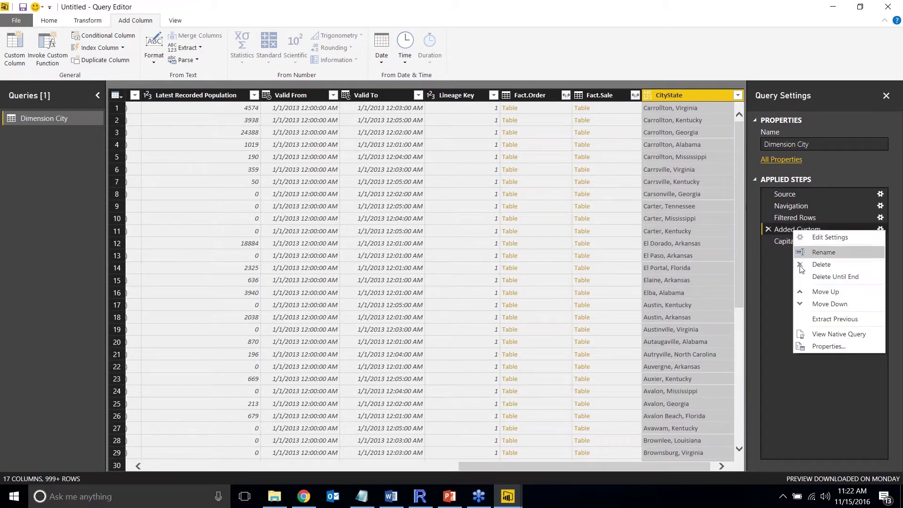
{"action": "left_click", "coordinate": [835, 335]}
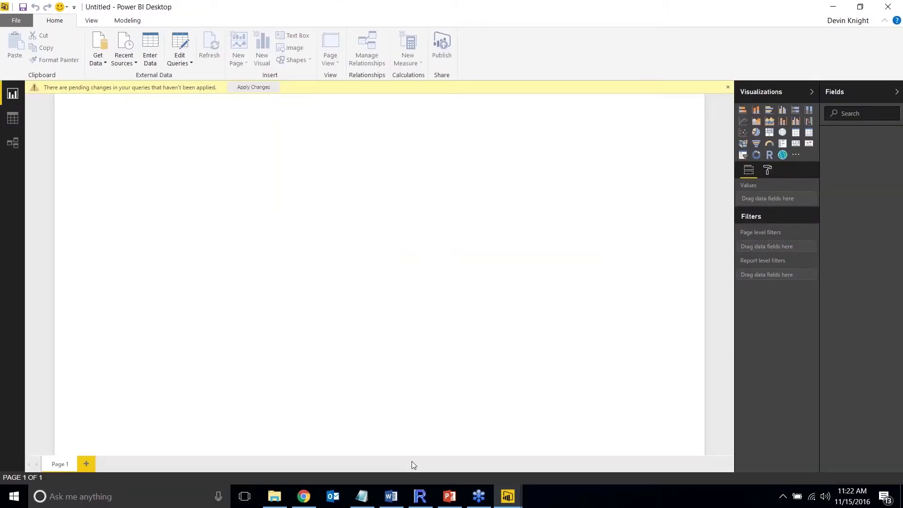
{"action": "left_click", "coordinate": [501, 496]}
{"action": "left_click", "coordinate": [550, 447]}
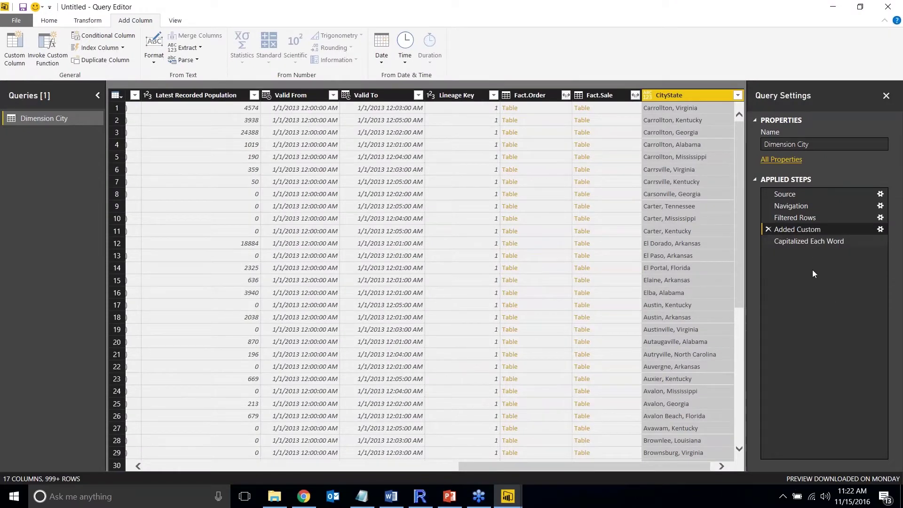
{"action": "right_click", "coordinate": [796, 242]}
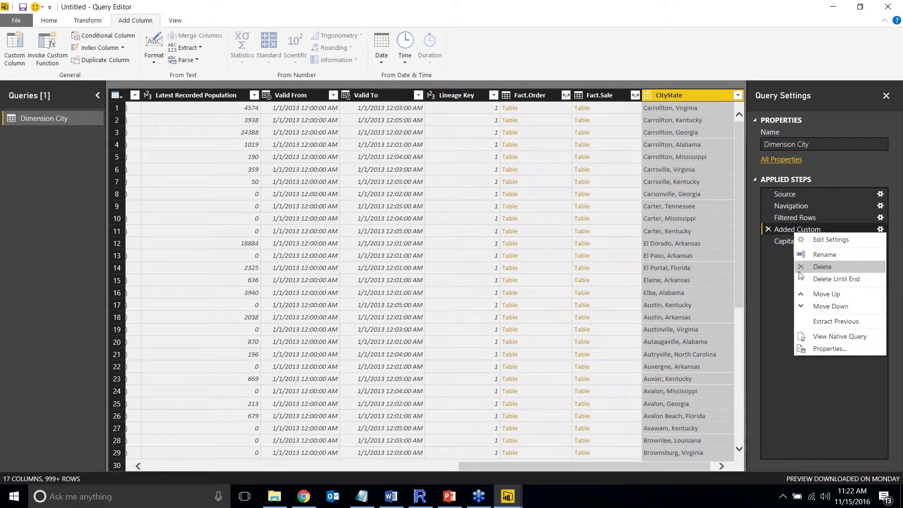
{"action": "left_click", "coordinate": [757, 316]}
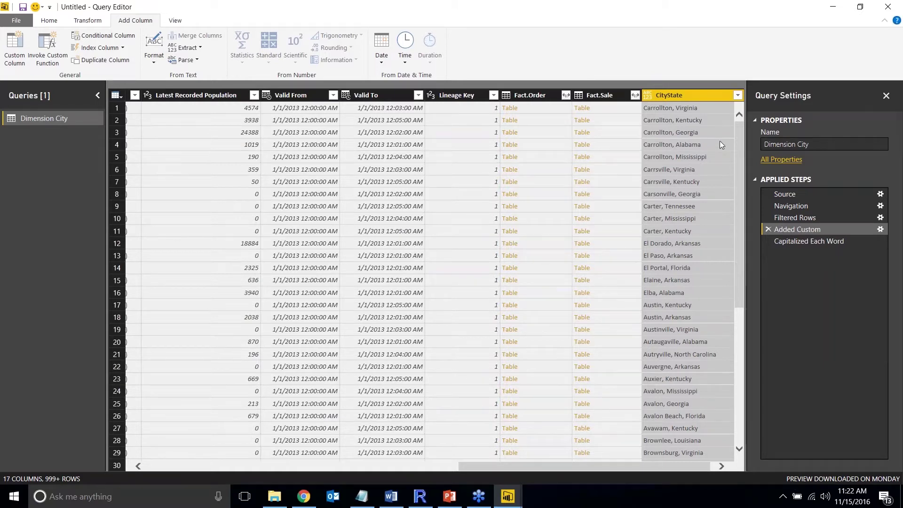
- Delete the Dimension City query while keeping the Query Editor open
{"action": "left_click", "coordinate": [887, 7]}
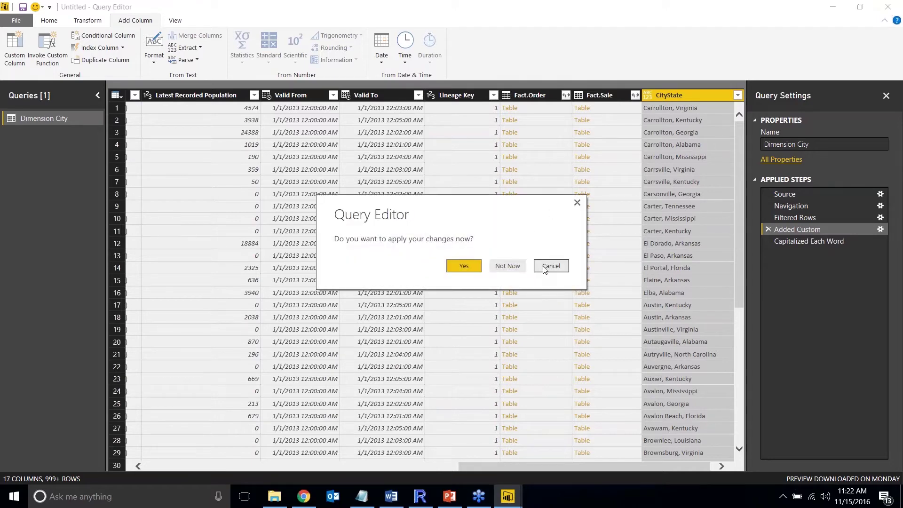
{"action": "left_click", "coordinate": [548, 266]}
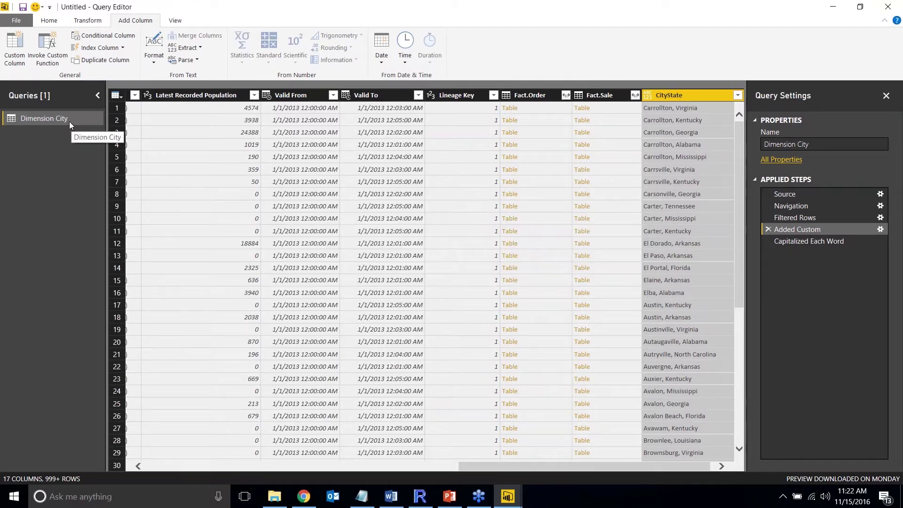
{"action": "right_click", "coordinate": [69, 120]}
{"action": "left_click", "coordinate": [130, 157]}
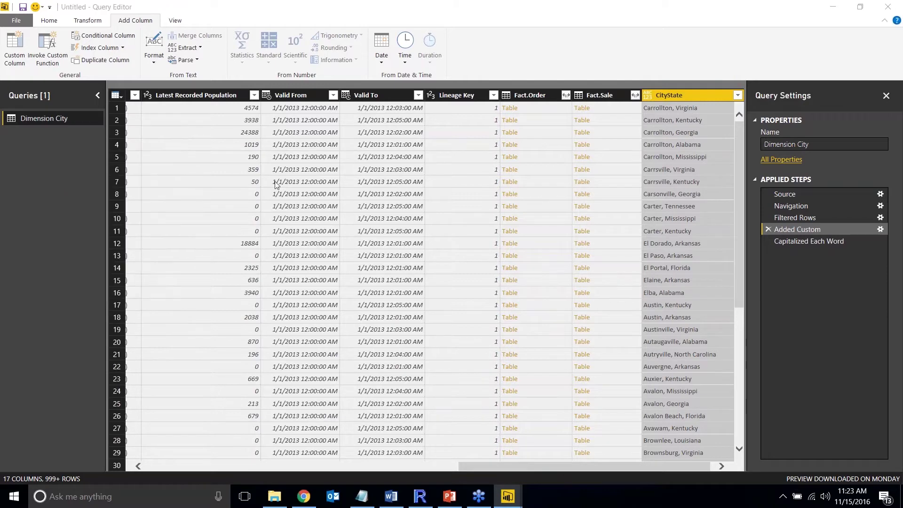
{"action": "left_click", "coordinate": [499, 266]}
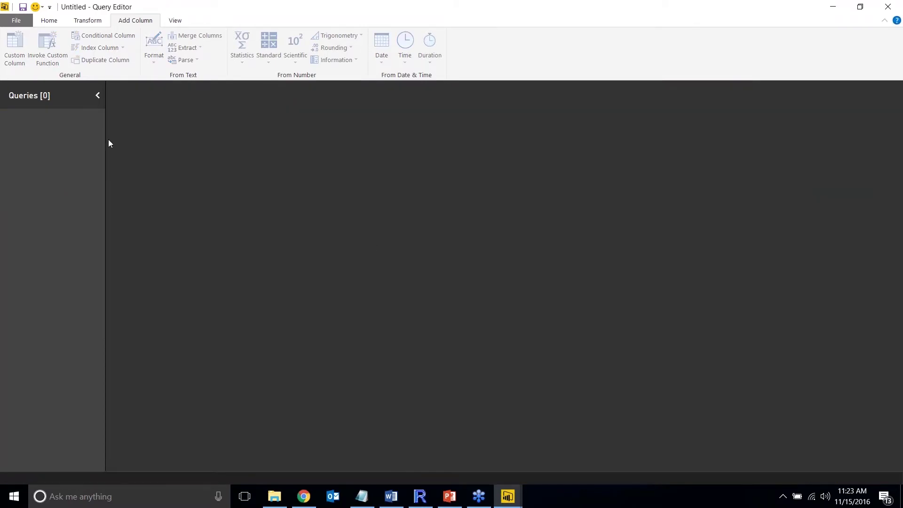
- Load the Dimension.Stock Item table from the WideWorldImportersDW database on the recent localhost SQL Server source, using Import mode
{"action": "left_click", "coordinate": [57, 21]}
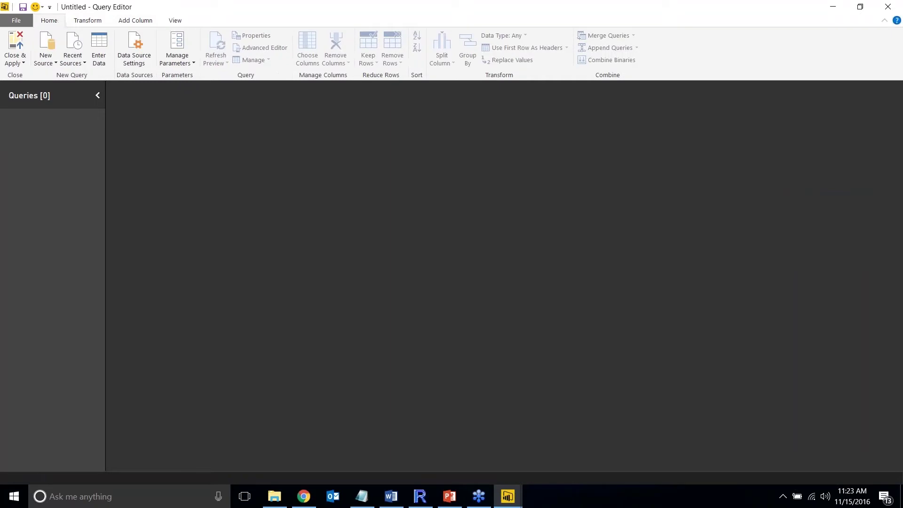
{"action": "left_click", "coordinate": [49, 61]}
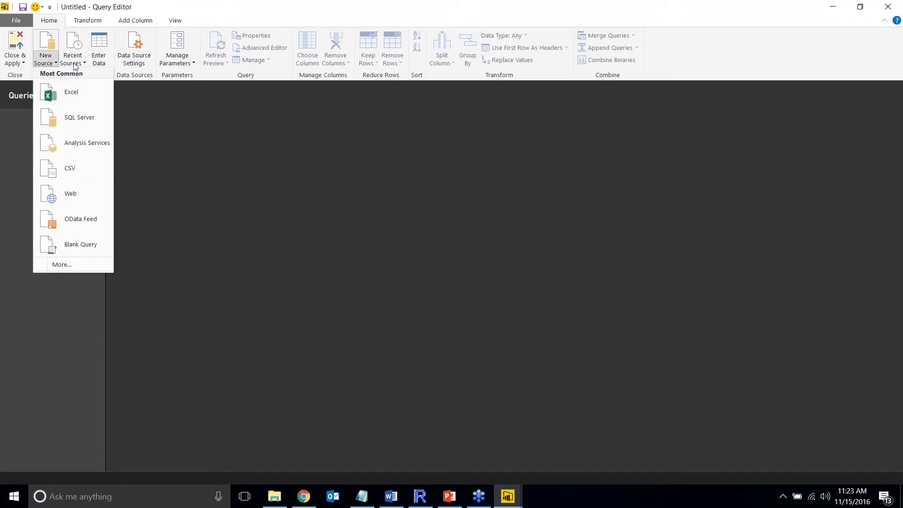
{"action": "left_click", "coordinate": [74, 67]}
{"action": "left_click", "coordinate": [89, 93]}
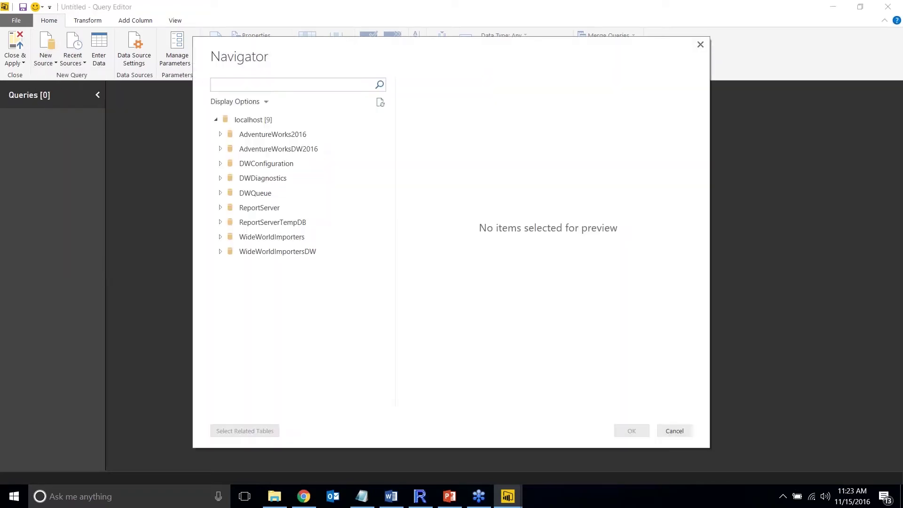
{"action": "left_click", "coordinate": [220, 253]}
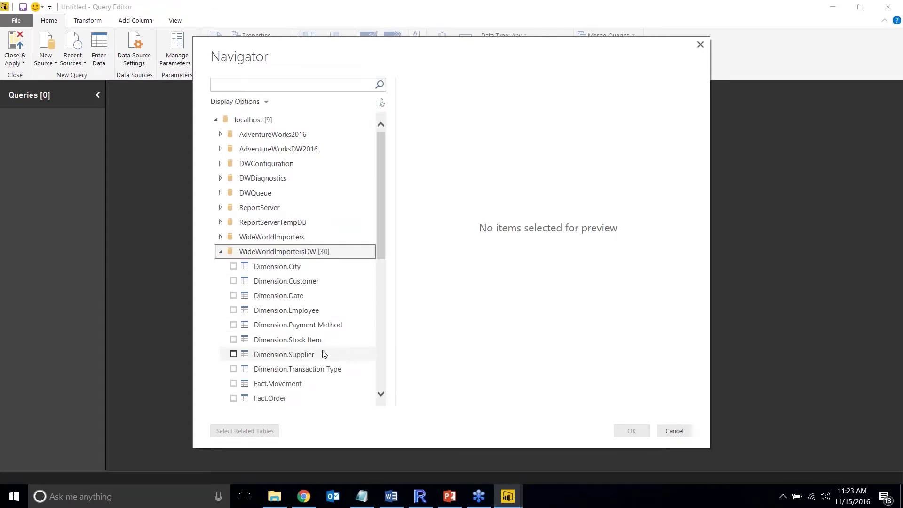
{"action": "left_click", "coordinate": [233, 339]}
{"action": "left_click", "coordinate": [632, 431]}
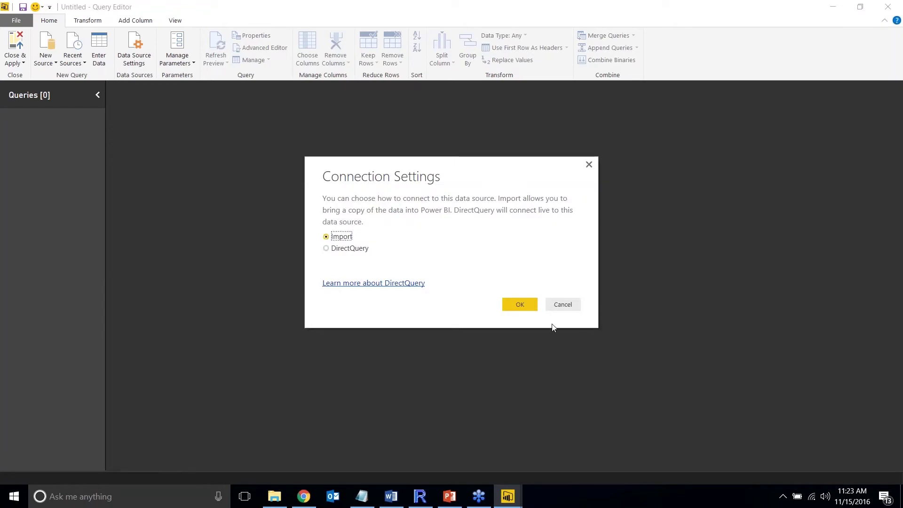
{"action": "left_click", "coordinate": [520, 304]}
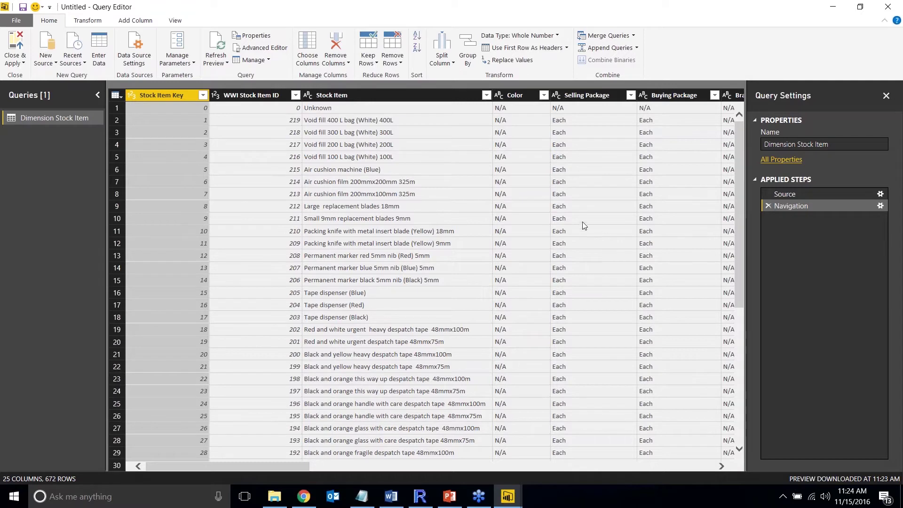
- View the filter values available for the Color column without applying a filter
{"action": "left_click", "coordinate": [516, 99]}
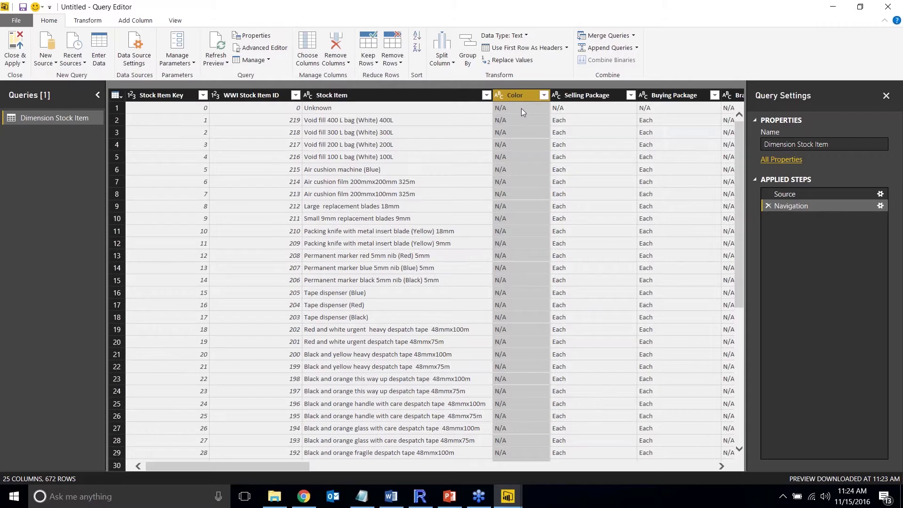
{"action": "left_click", "coordinate": [543, 94]}
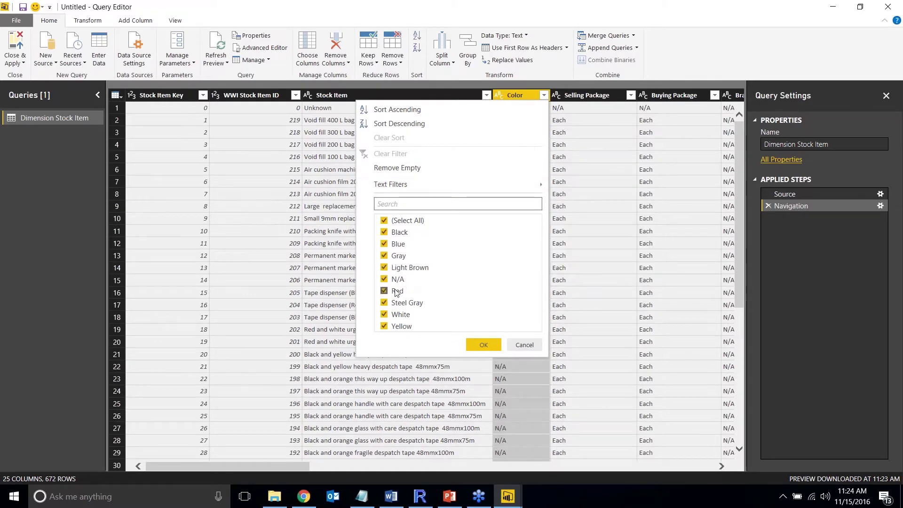
{"action": "left_click", "coordinate": [525, 346]}
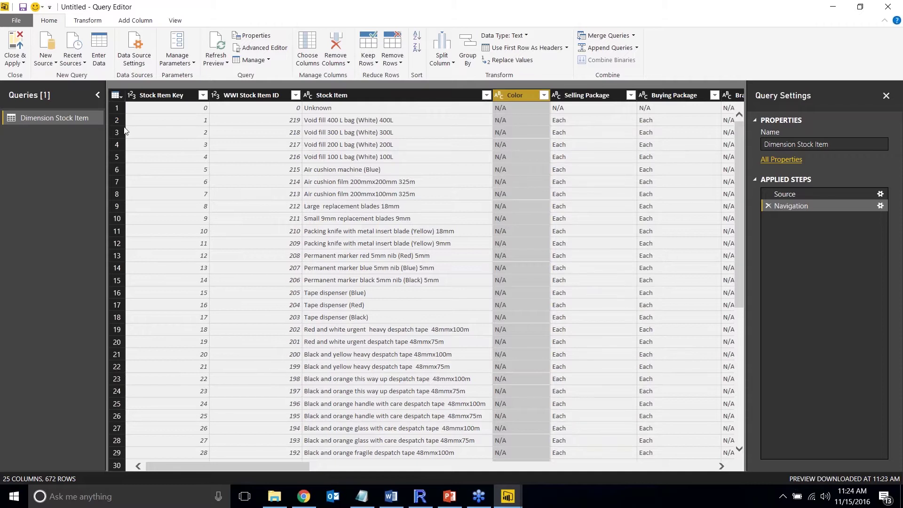
- Check the global Query Editor option that always allows parameterization in data source and transformation dialogs, and accept the options
{"action": "left_click", "coordinate": [23, 23]}
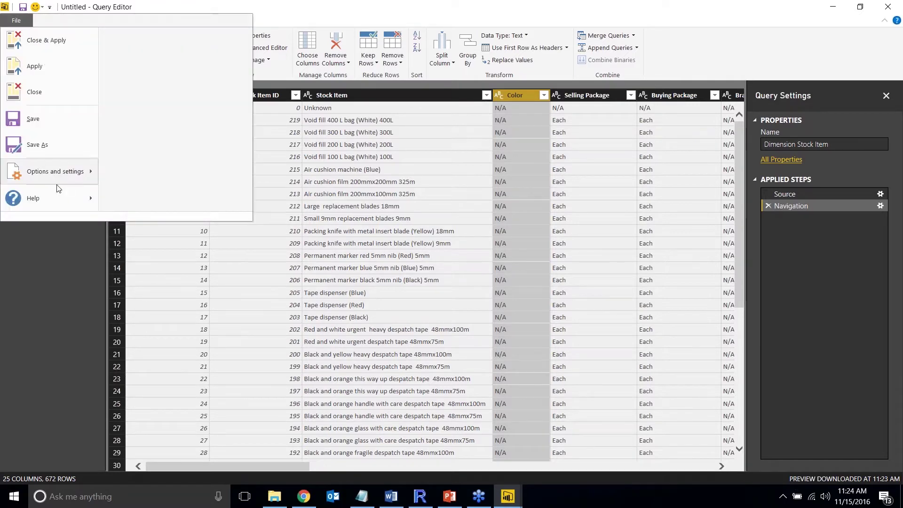
{"action": "mouse_move", "coordinate": [61, 182]}
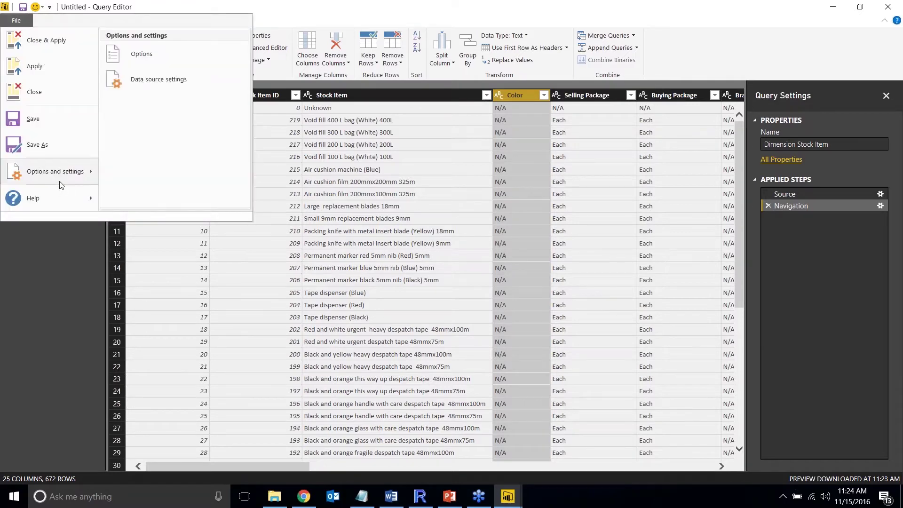
{"action": "left_click", "coordinate": [164, 62]}
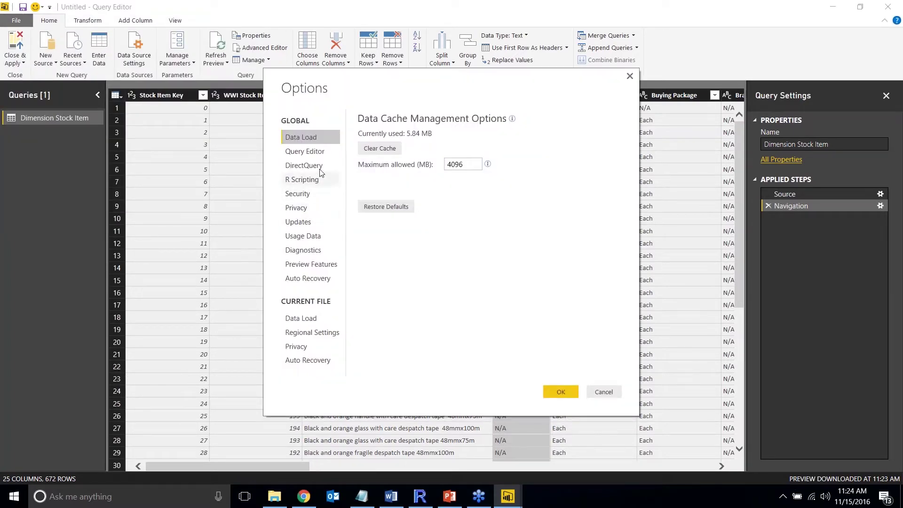
{"action": "left_click", "coordinate": [323, 152]}
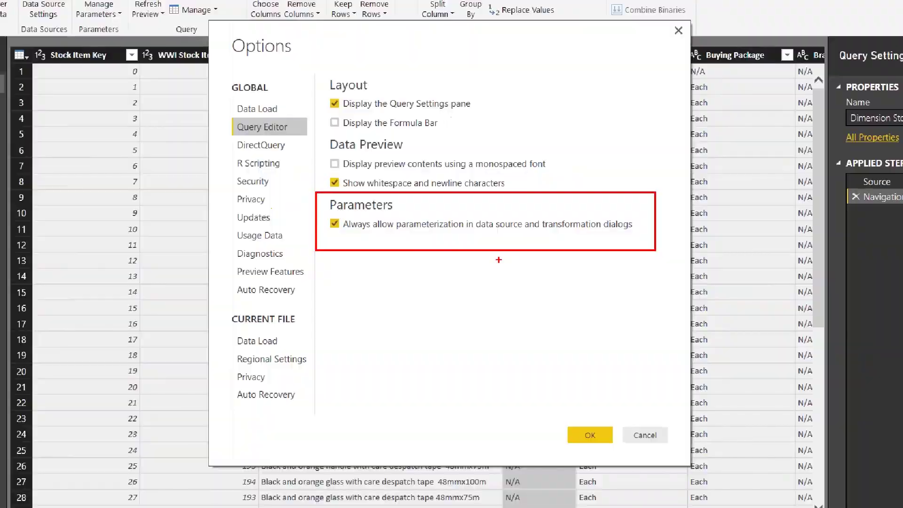
{"action": "left_click", "coordinate": [586, 433]}
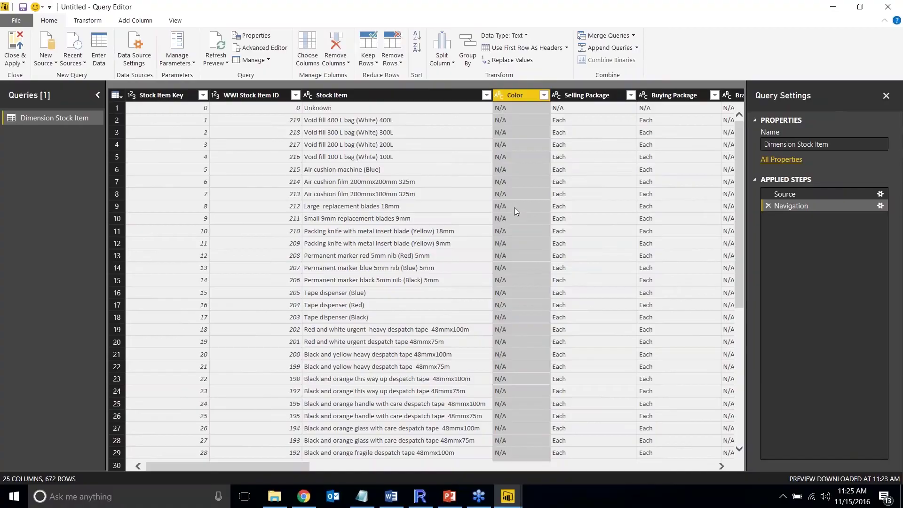
- Start an Equals text filter on the Color column and open a new parameter definition for its comparison value
{"action": "left_click", "coordinate": [544, 95]}
{"action": "mouse_move", "coordinate": [414, 189]}
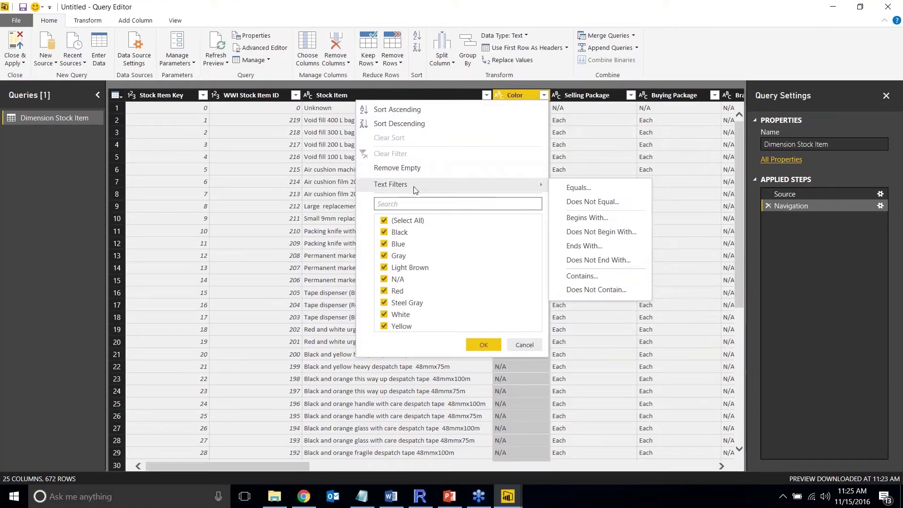
{"action": "left_click", "coordinate": [564, 189]}
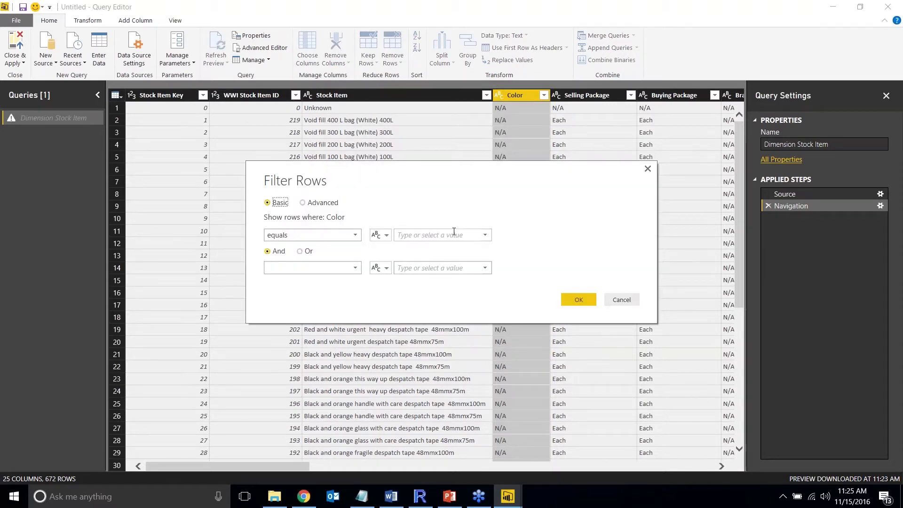
{"action": "left_click", "coordinate": [386, 236]}
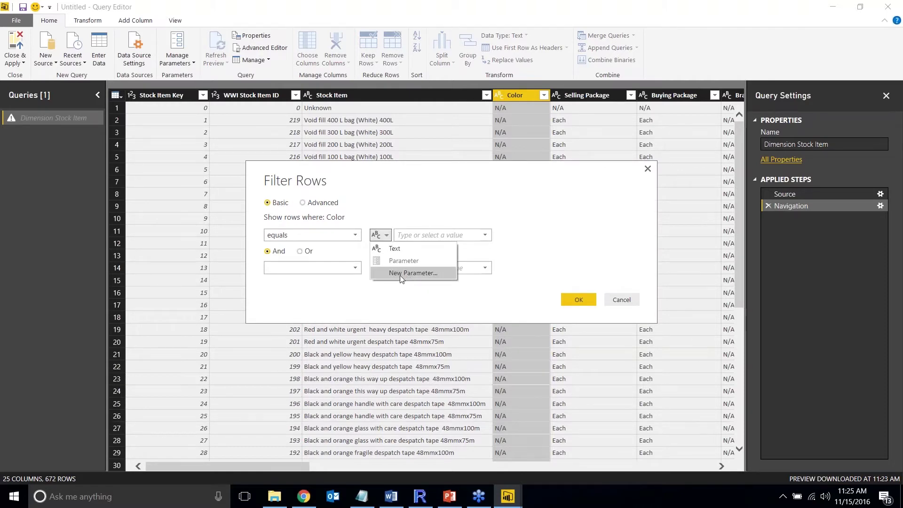
{"action": "key", "text": "Escape"}
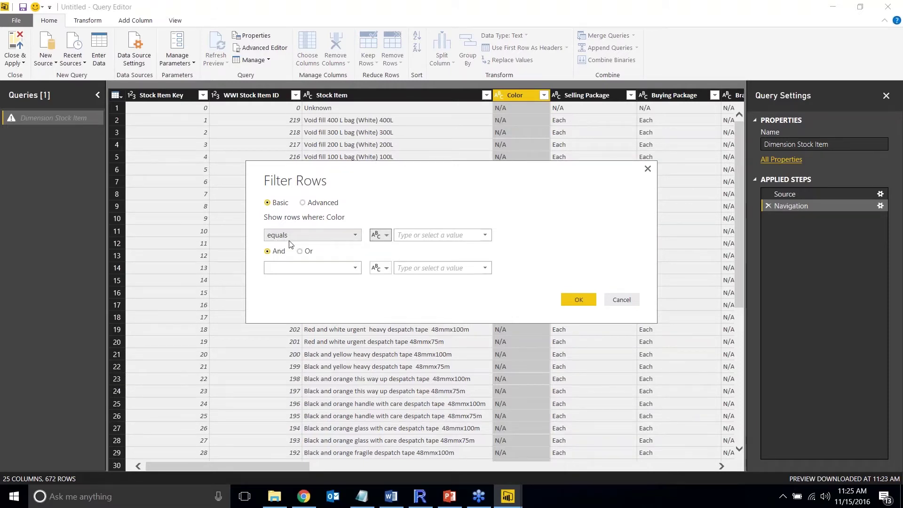
{"action": "left_click", "coordinate": [415, 237]}
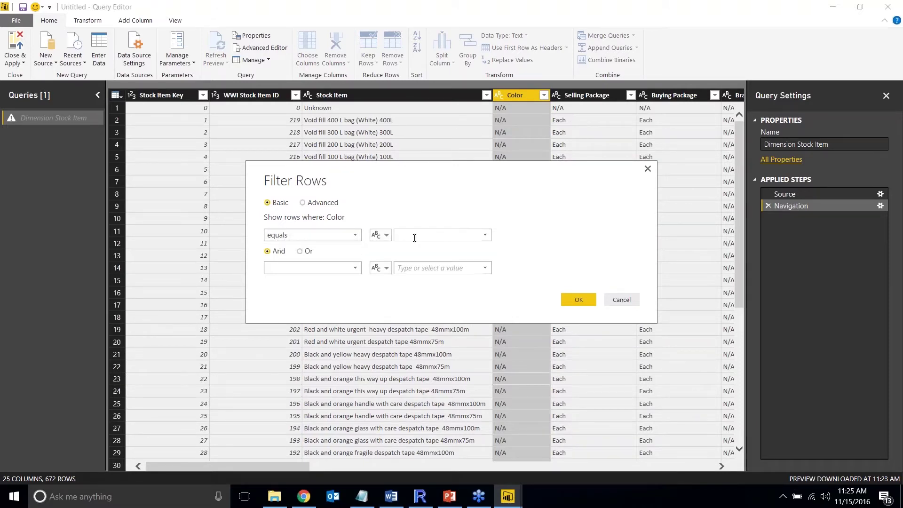
{"action": "left_click", "coordinate": [383, 235]}
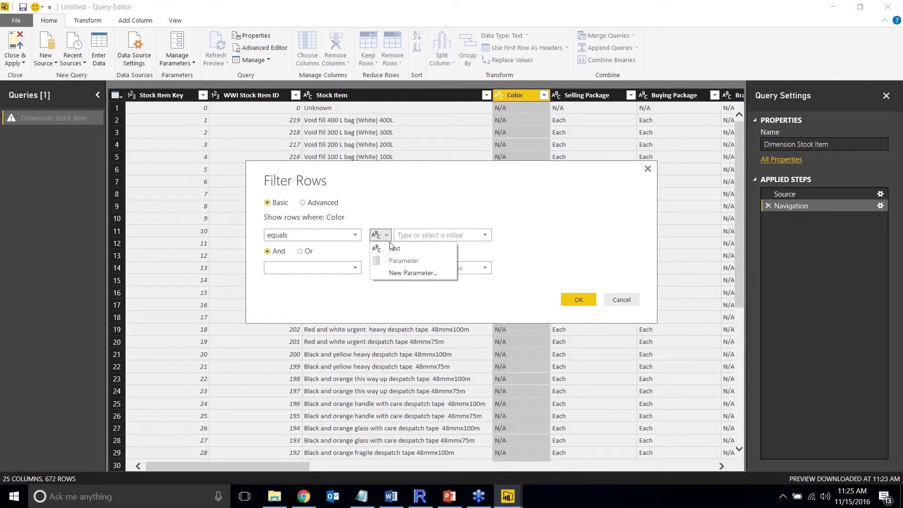
{"action": "left_click", "coordinate": [395, 274]}
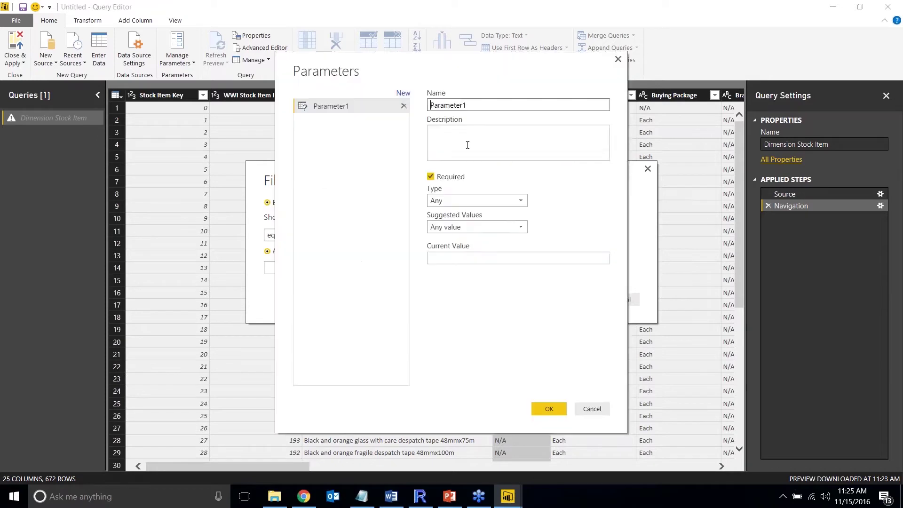
- Name the new parameter Color and set its type to Text
{"action": "left_click", "coordinate": [485, 106]}
{"action": "double_click", "coordinate": [495, 106]}
{"action": "type", "text": "Color"}
{"action": "left_click", "coordinate": [482, 203]}
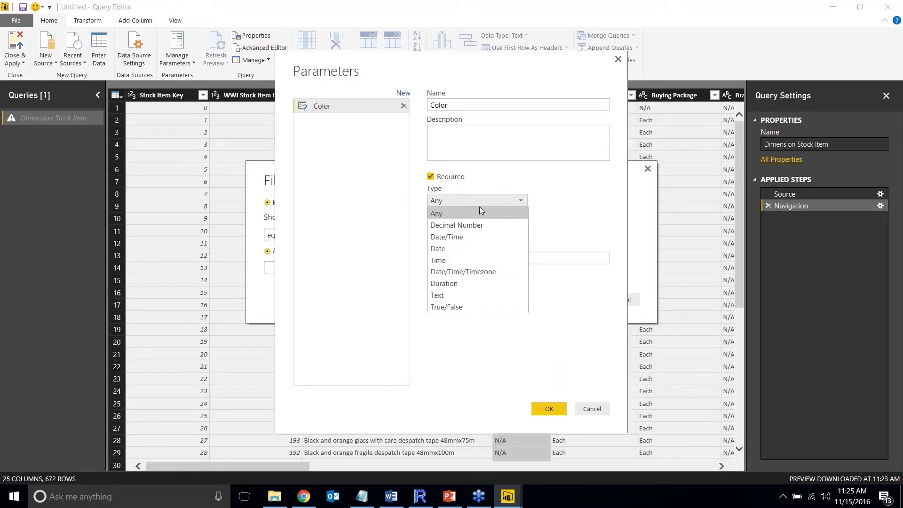
{"action": "left_click", "coordinate": [459, 296]}
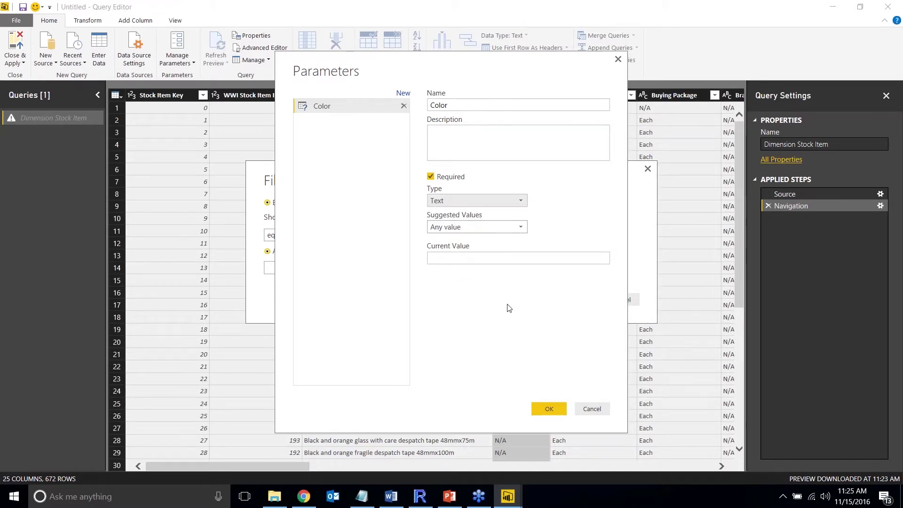
- Set the Color parameter's suggested values to a list of values containing Blue, Black and Red
{"action": "left_click", "coordinate": [520, 229]}
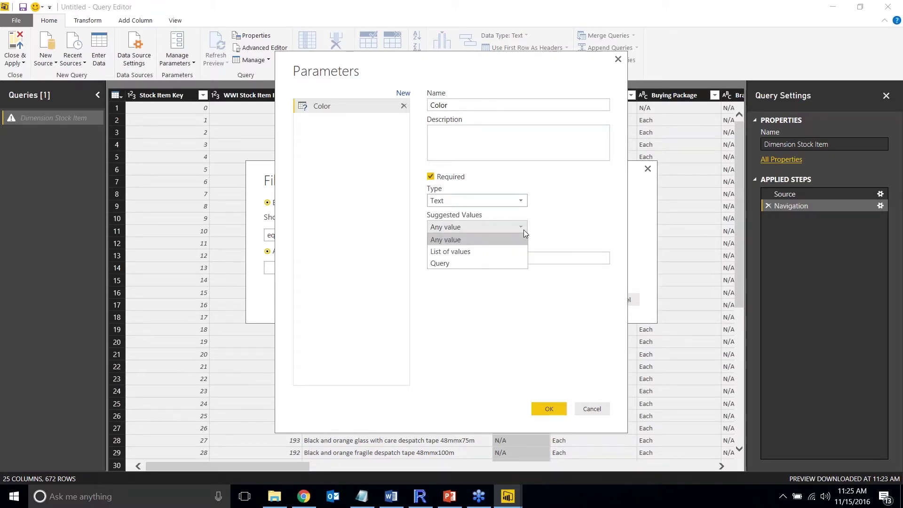
{"action": "left_click", "coordinate": [467, 254]}
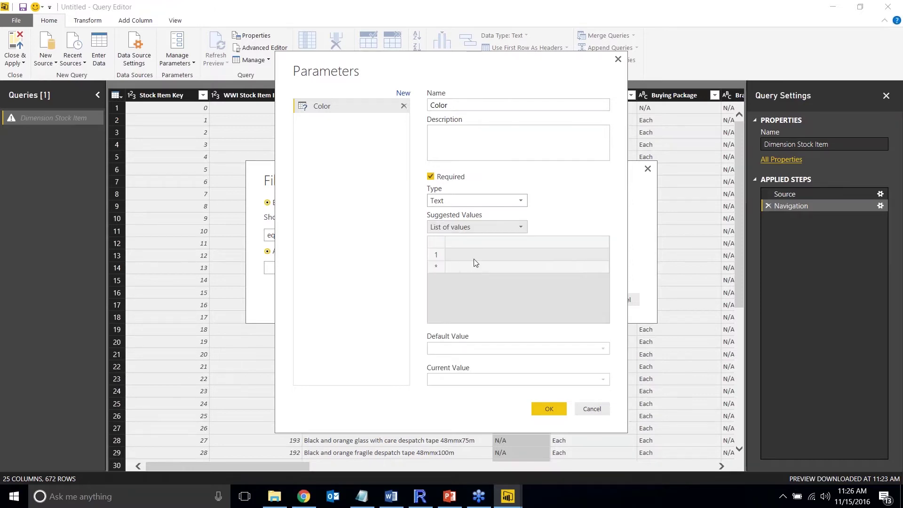
{"action": "left_click", "coordinate": [478, 258]}
{"action": "type", "text": "Blue"}
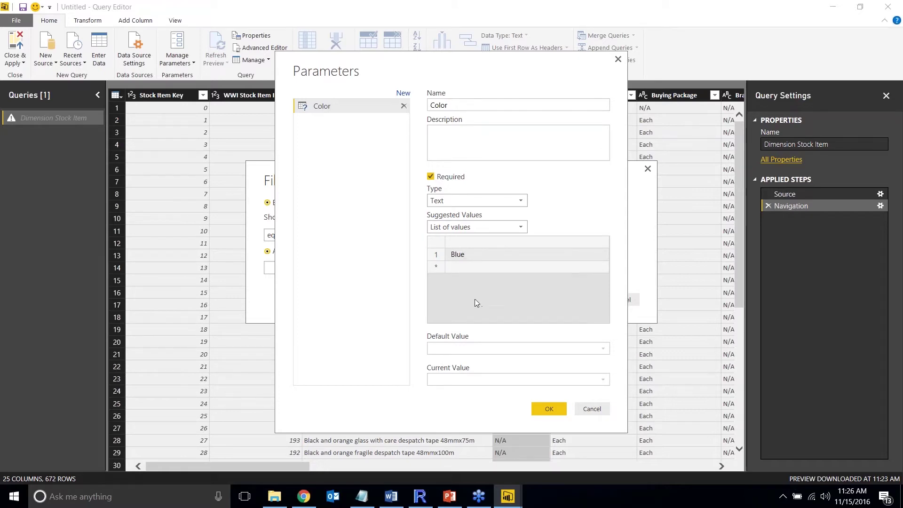
{"action": "left_click", "coordinate": [467, 267]}
{"action": "type", "text": "Bl"}
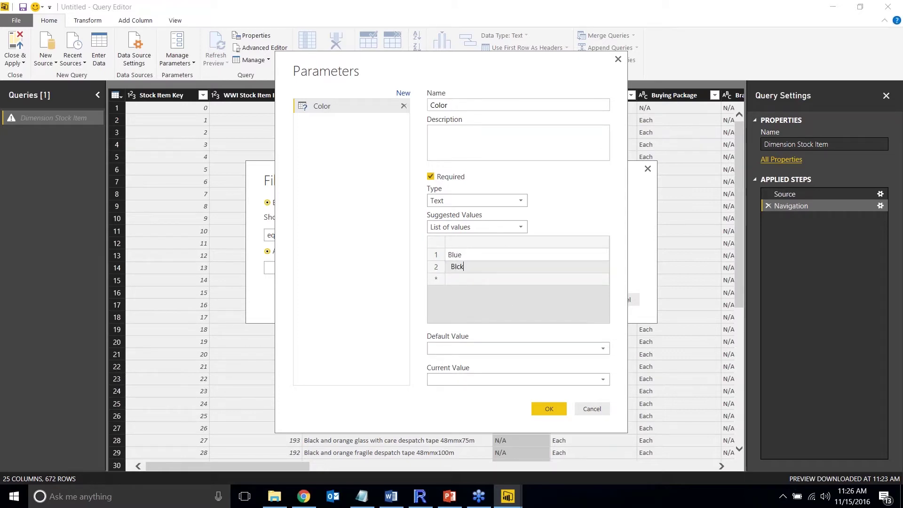
{"action": "type", "text": "ack"}
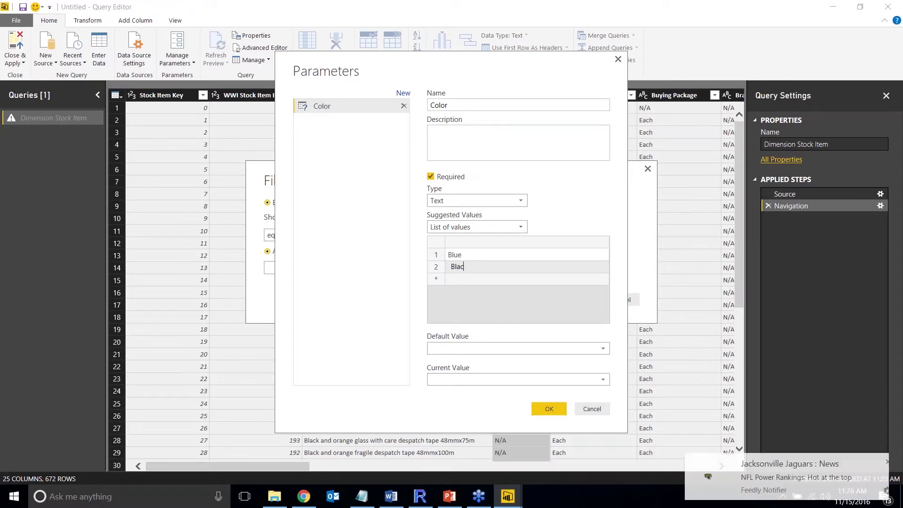
{"action": "left_click", "coordinate": [476, 282]}
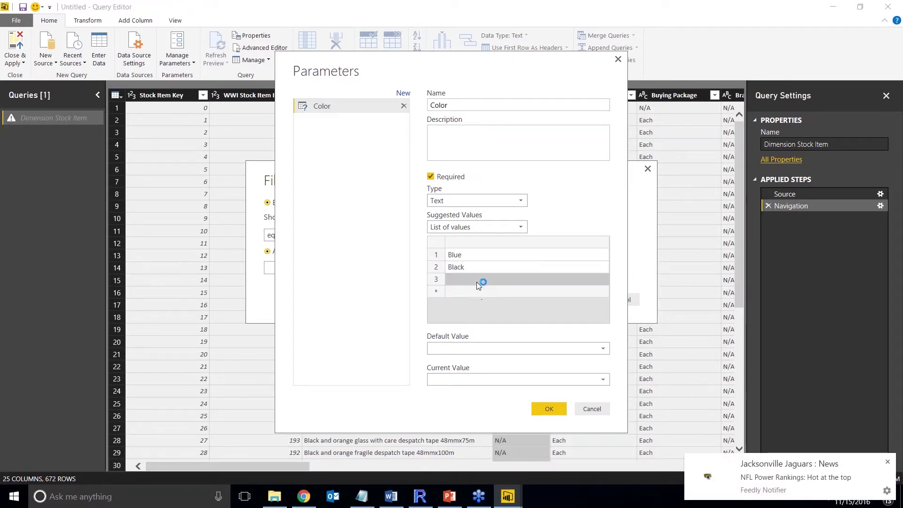
{"action": "type", "text": "Red"}
{"action": "left_click", "coordinate": [561, 292]}
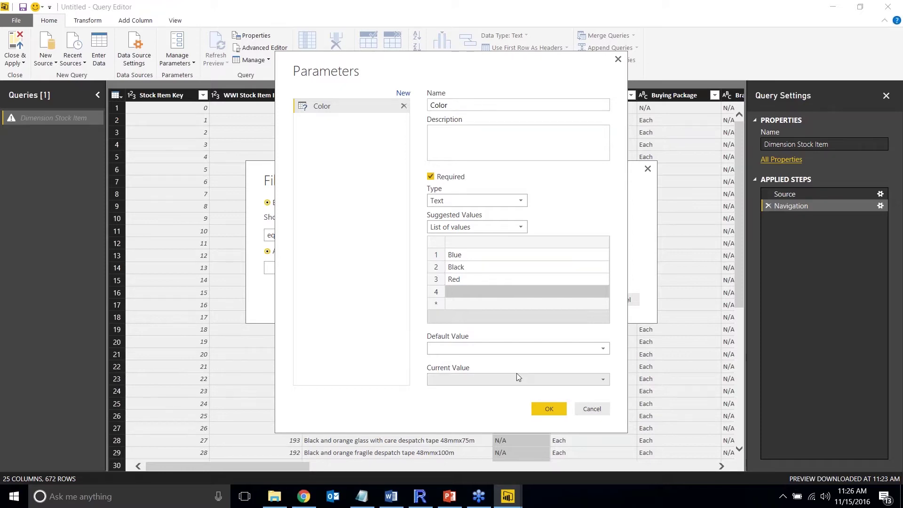
- Set the Color parameter's default value to Blue and current value to Red, and create the parameter
{"action": "left_click", "coordinate": [510, 349]}
{"action": "left_click", "coordinate": [502, 365]}
{"action": "left_click", "coordinate": [508, 379]}
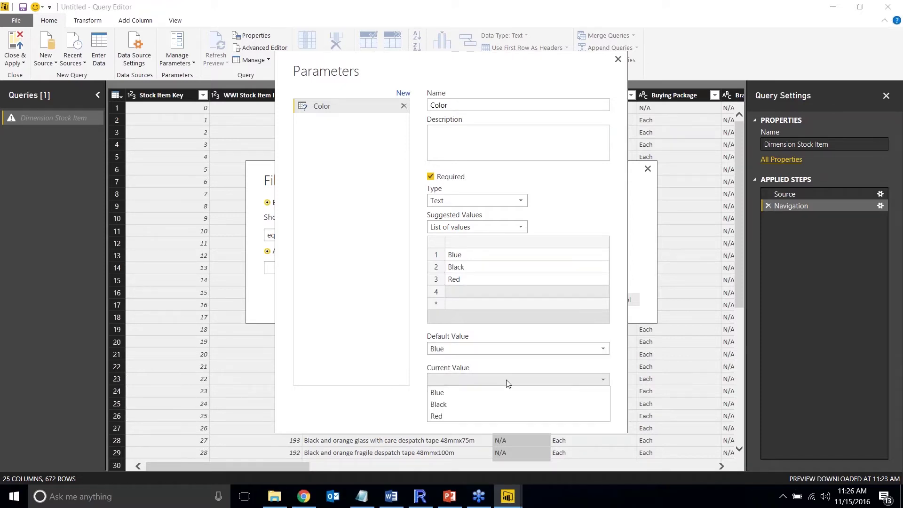
{"action": "left_click", "coordinate": [498, 416]}
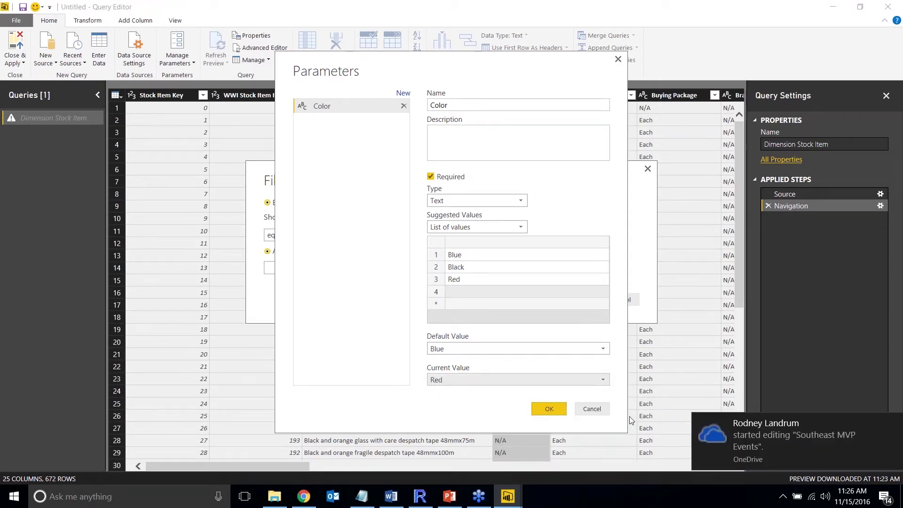
{"action": "left_click", "coordinate": [549, 408]}
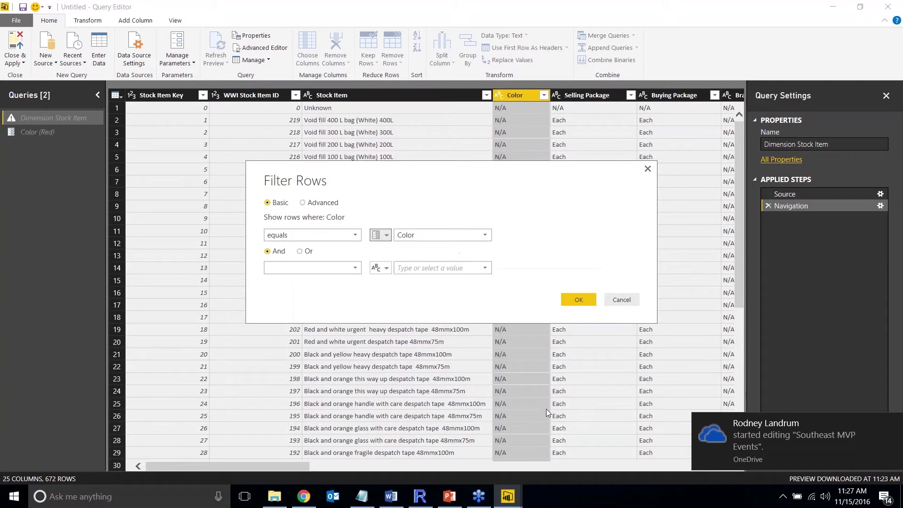
- Dismiss the desktop notification and apply the row filter where Color equals the Color parameter
{"action": "left_click", "coordinate": [893, 423]}
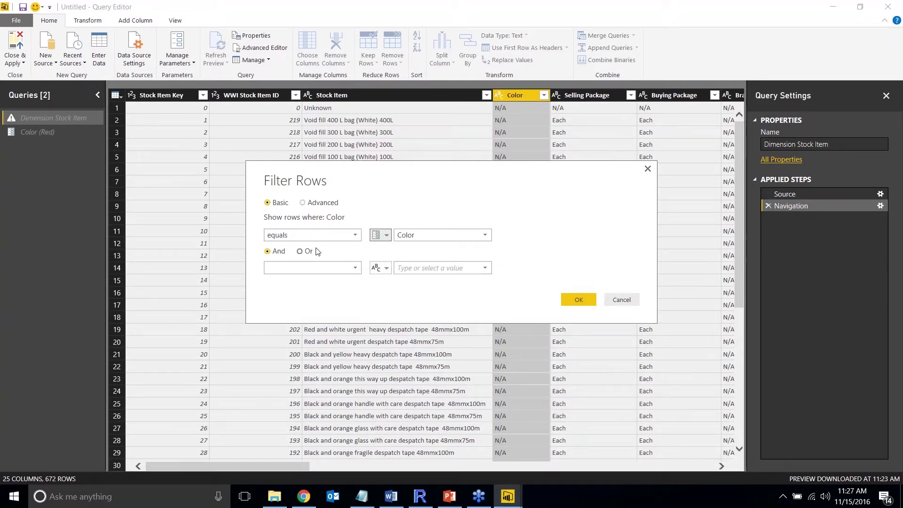
{"action": "left_click", "coordinate": [575, 300]}
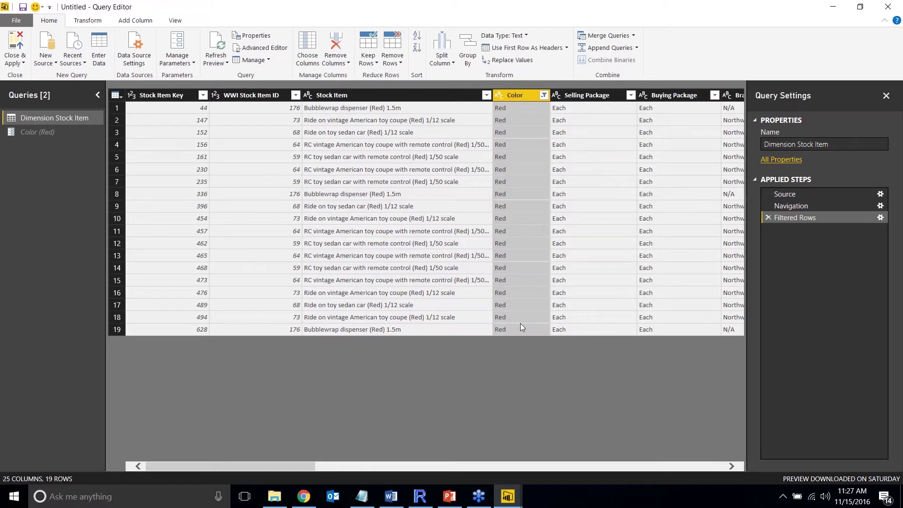
- Set the Color parameter's current value to Black and check the Color column in the Dimension Stock Item query
{"action": "left_click", "coordinate": [41, 134]}
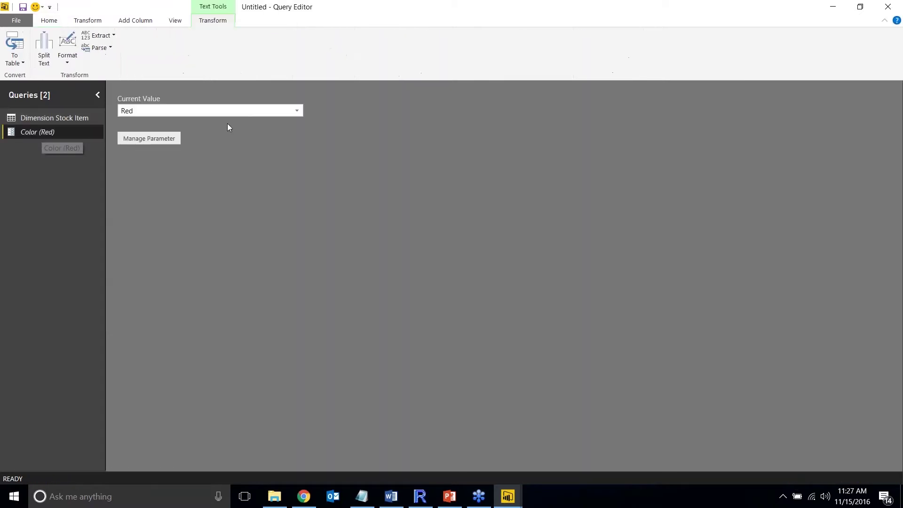
{"action": "left_click", "coordinate": [229, 113]}
{"action": "left_click", "coordinate": [213, 134]}
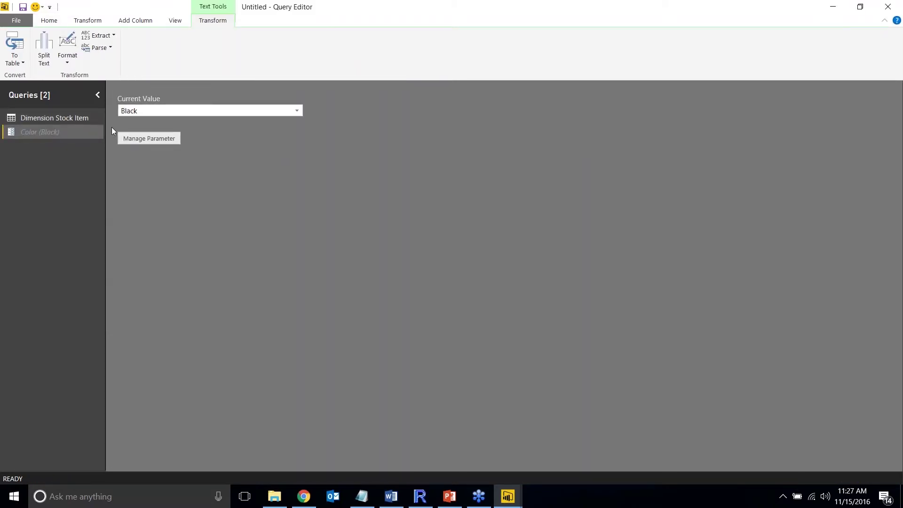
{"action": "left_click", "coordinate": [84, 120]}
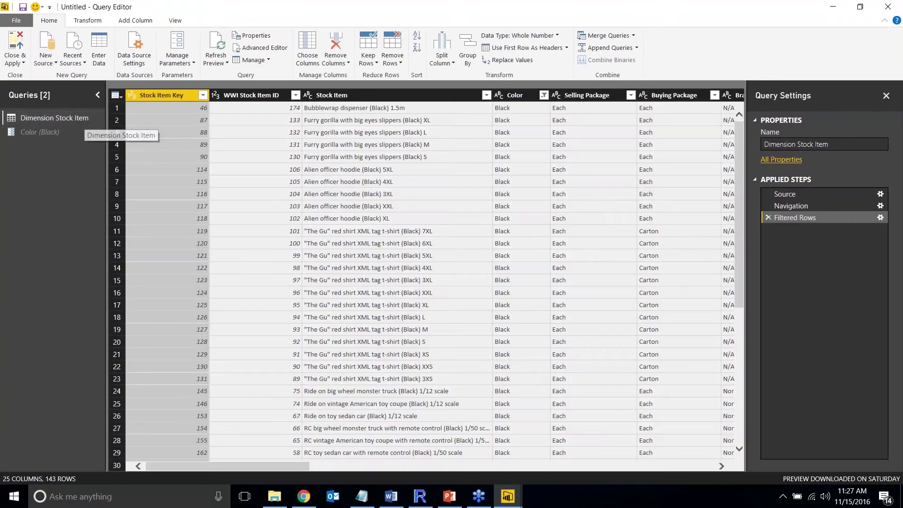
{"action": "left_click", "coordinate": [514, 96]}
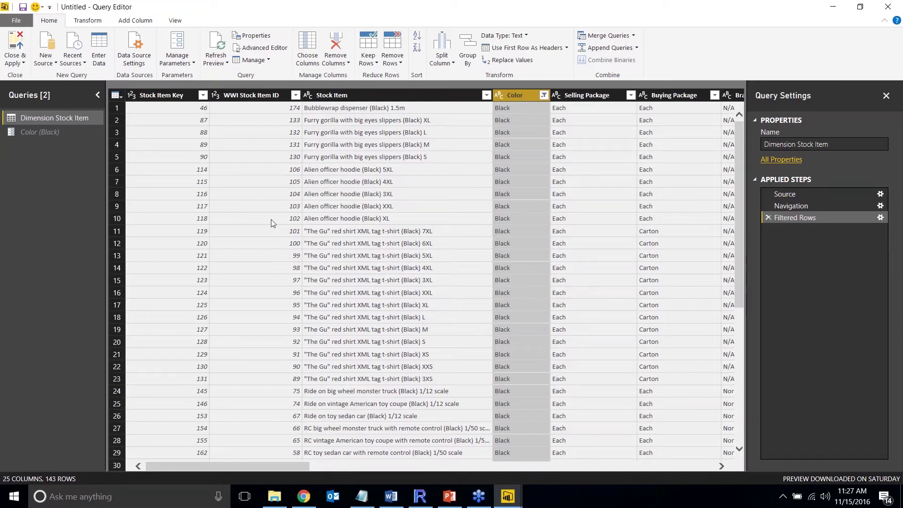
- Apply the query changes to the report and create a table visual showing Color and Unit Price
{"action": "left_click", "coordinate": [15, 45]}
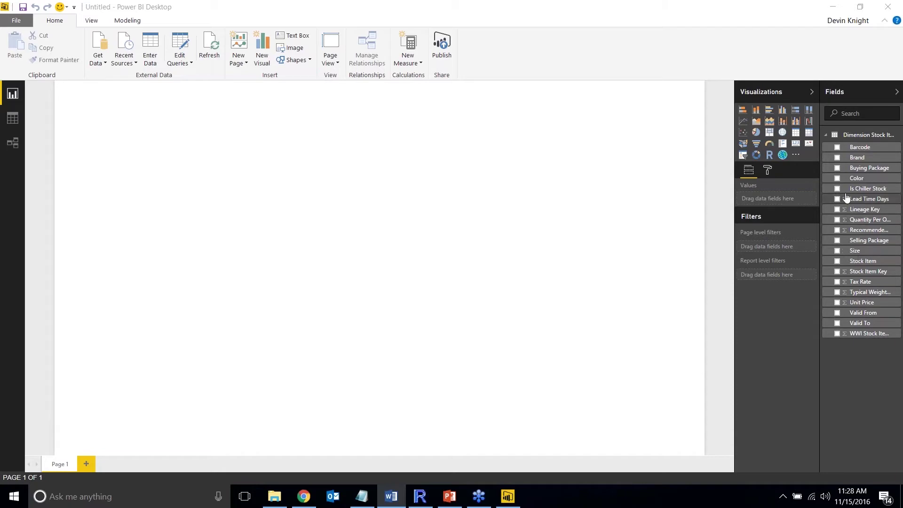
{"action": "left_click", "coordinate": [840, 182]}
{"action": "left_click", "coordinate": [837, 179]}
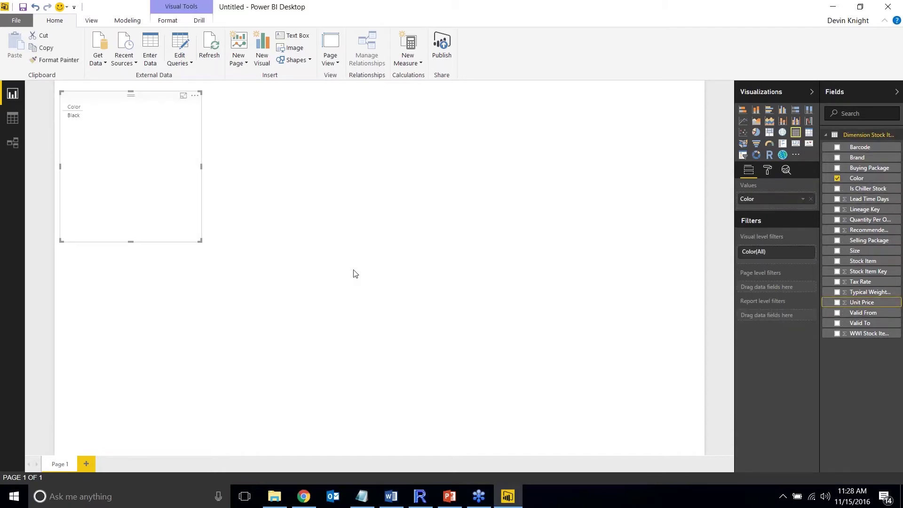
{"action": "left_click", "coordinate": [837, 303]}
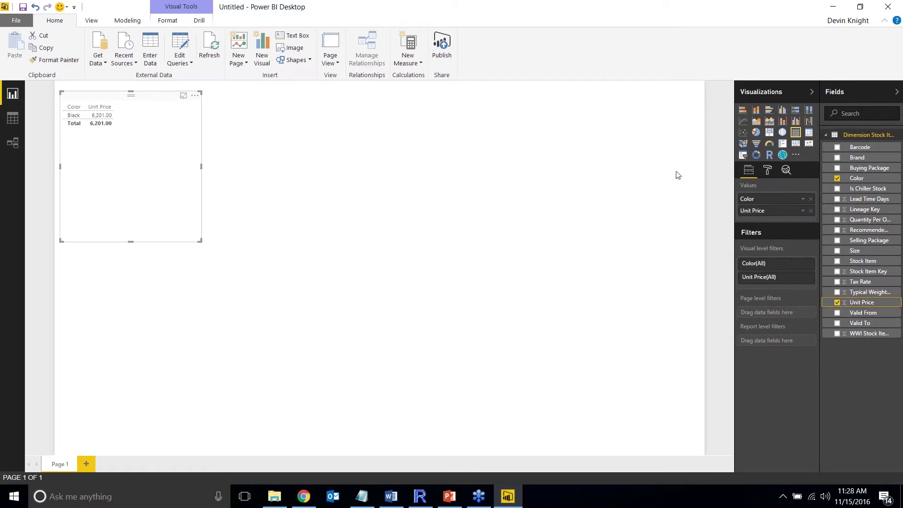
- Enlarge the text size of the Color and Unit Price table visual
{"action": "left_click", "coordinate": [767, 171]}
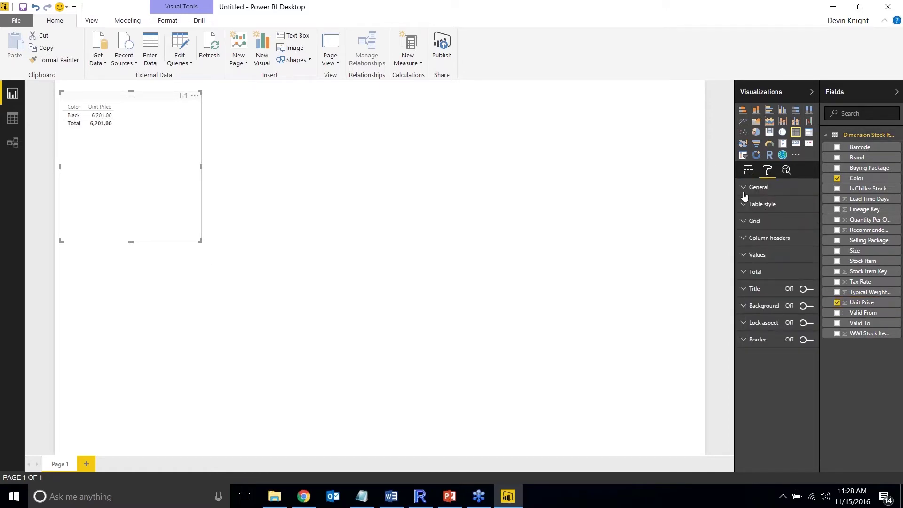
{"action": "left_click", "coordinate": [744, 187]}
{"action": "left_click_drag", "start_coordinate": [787, 221], "coordinate": [795, 221]}
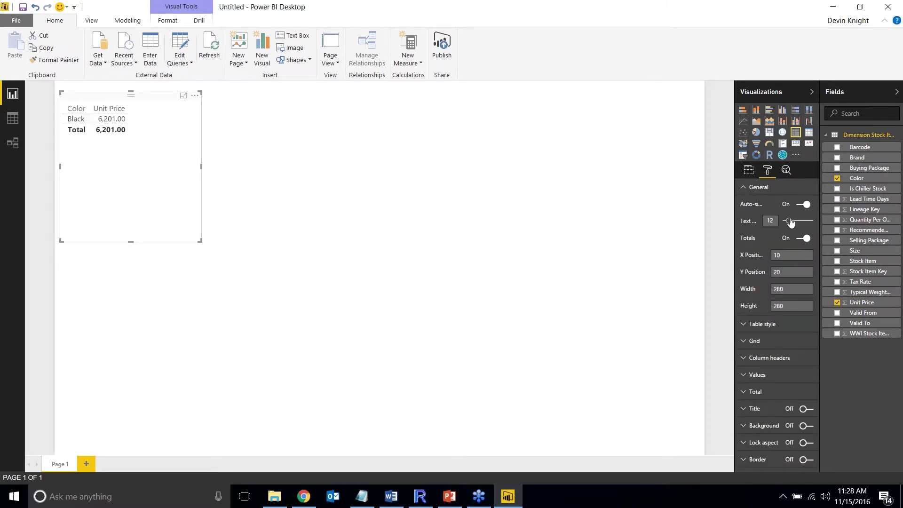
{"action": "left_click", "coordinate": [230, 240]}
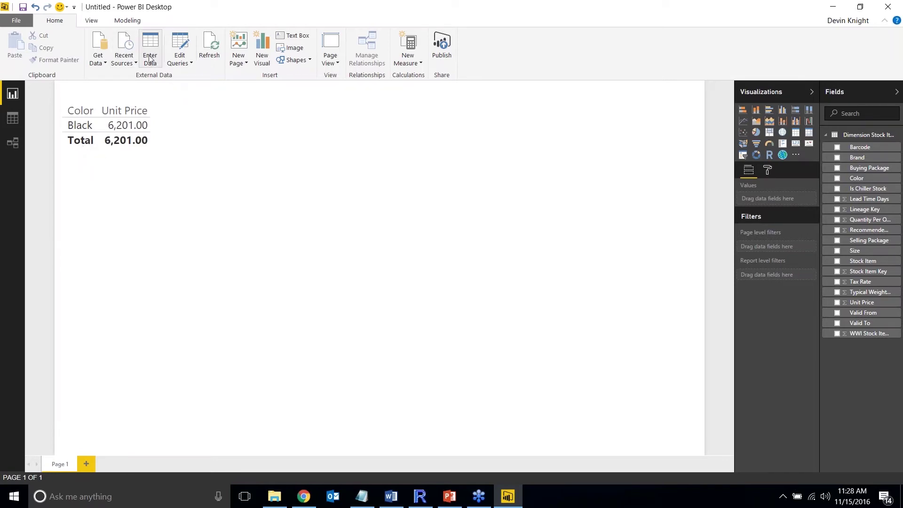
- Edit the report's Color parameter to Blue and apply the changes to the data
{"action": "left_click", "coordinate": [175, 63]}
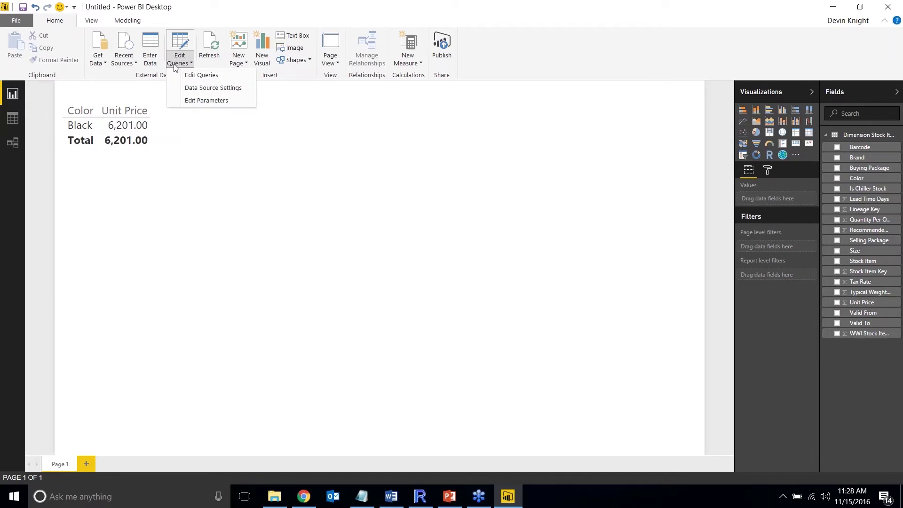
{"action": "left_click", "coordinate": [204, 100]}
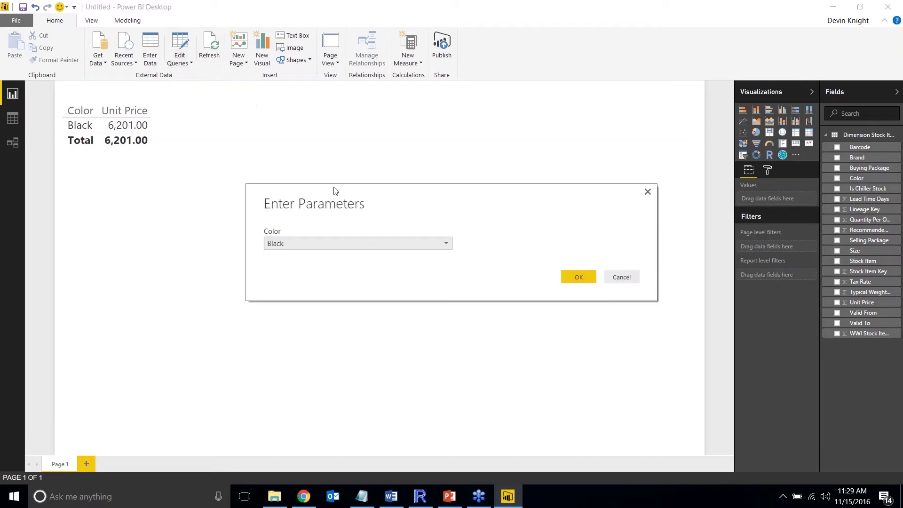
{"action": "left_click", "coordinate": [348, 245]}
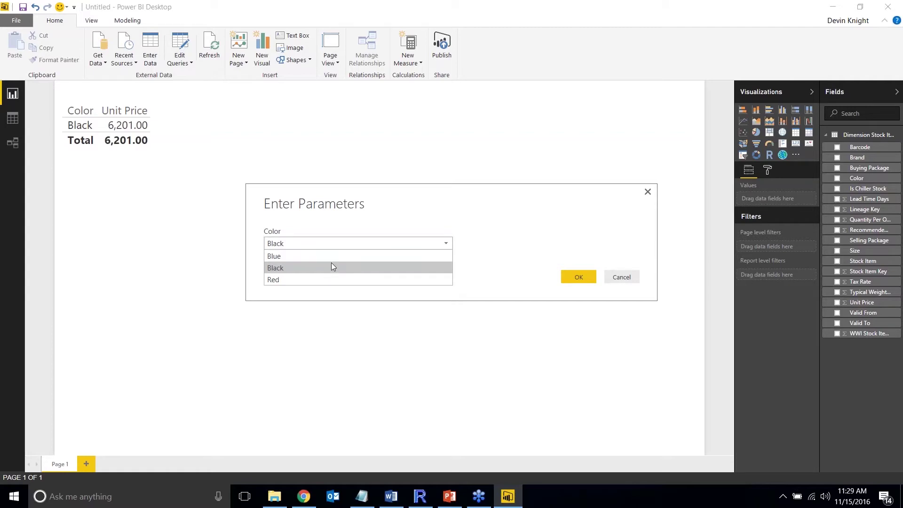
{"action": "left_click", "coordinate": [332, 264]}
{"action": "left_click", "coordinate": [339, 249]}
{"action": "left_click", "coordinate": [337, 256]}
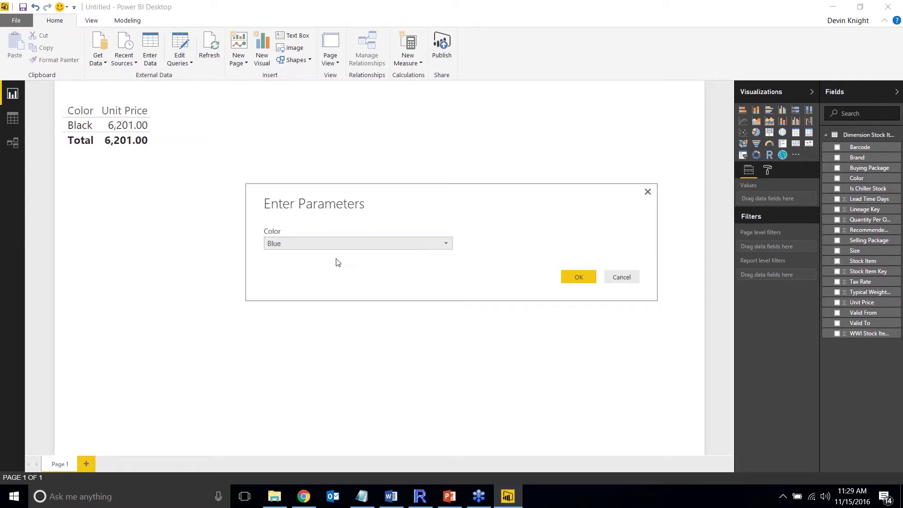
{"action": "left_click", "coordinate": [589, 277]}
{"action": "left_click", "coordinate": [254, 87]}
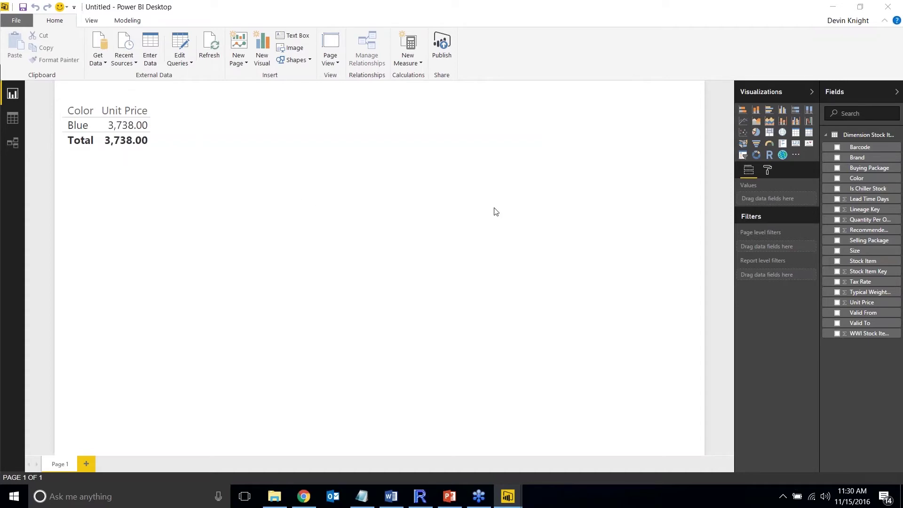
- Close the untitled report without saving and maximize the 01 - Inline Hierarchies Demo report window
{"action": "left_click", "coordinate": [888, 7]}
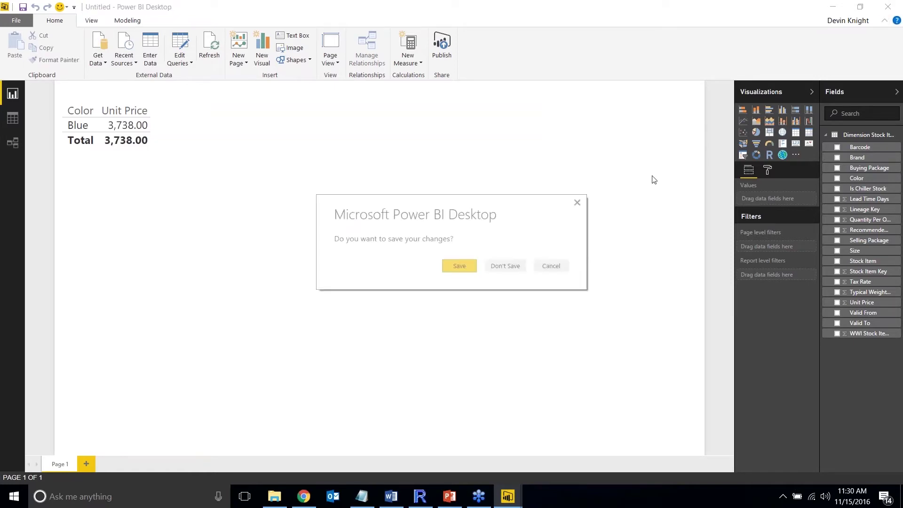
{"action": "left_click", "coordinate": [515, 272]}
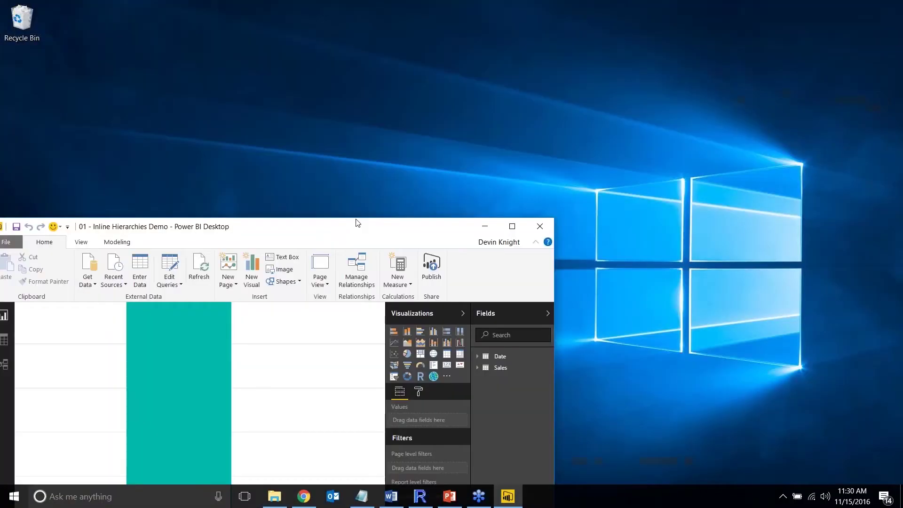
{"action": "left_click_drag", "start_coordinate": [356, 222], "coordinate": [445, 4]}
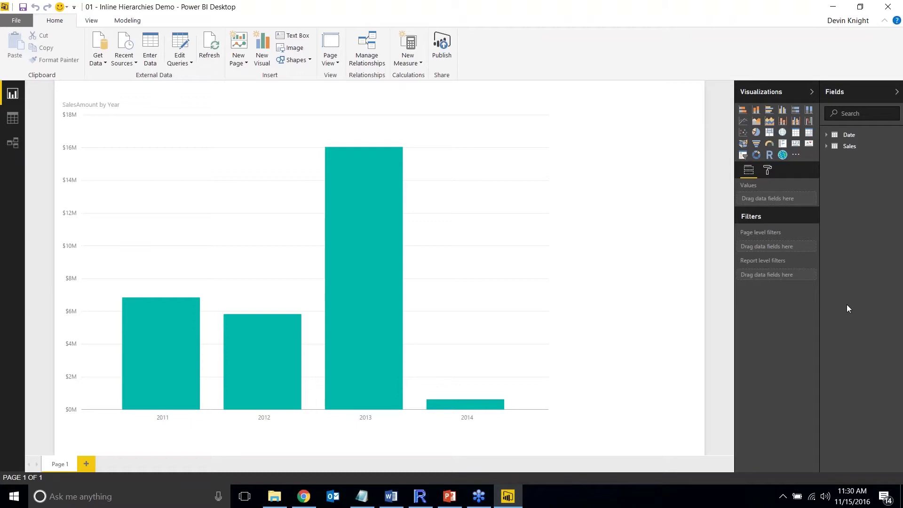
- Enlarge the SalesAmount by Year column chart so it fills nearly the whole report page
{"action": "left_click", "coordinate": [548, 332]}
{"action": "left_click_drag", "start_coordinate": [548, 423], "coordinate": [686, 441]}
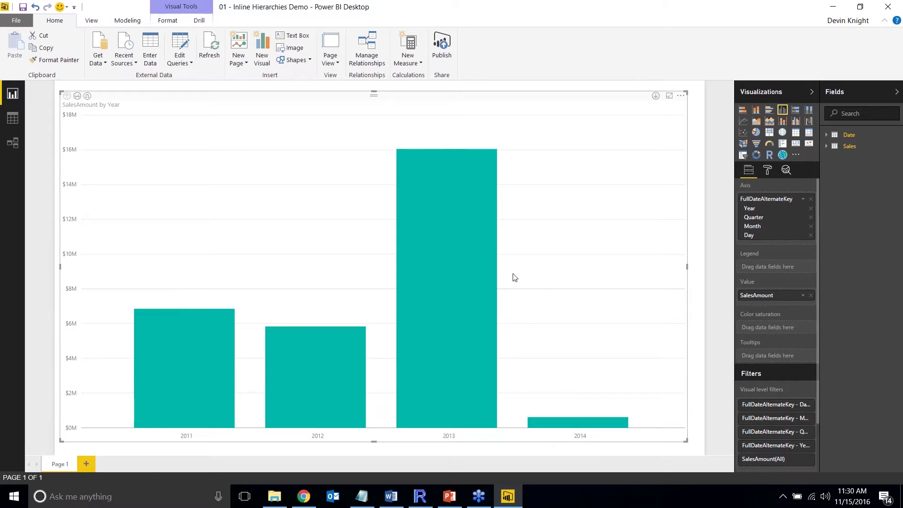
- Expand the chart's date hierarchy by one level to compare sales by year and quarter, returning to the Year level each time
{"action": "mouse_move", "coordinate": [412, 396]}
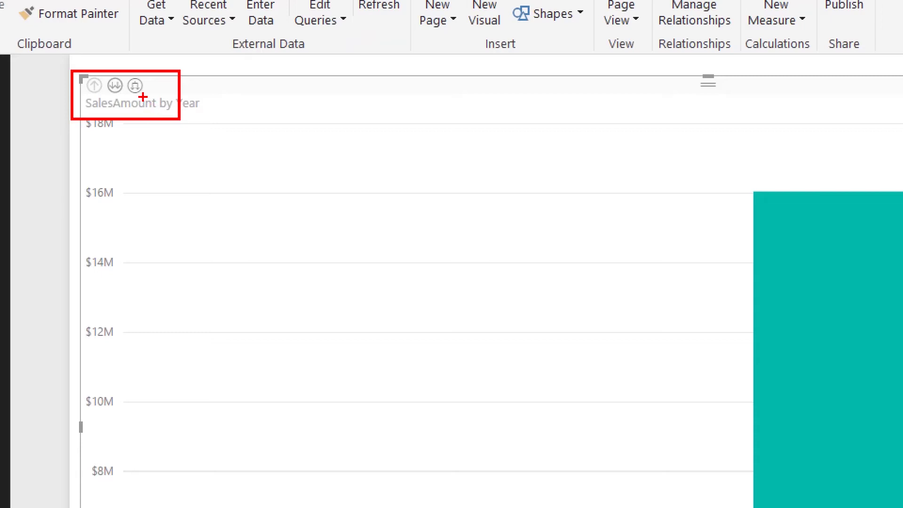
{"action": "left_click_drag", "start_coordinate": [136, 100], "coordinate": [136, 181]}
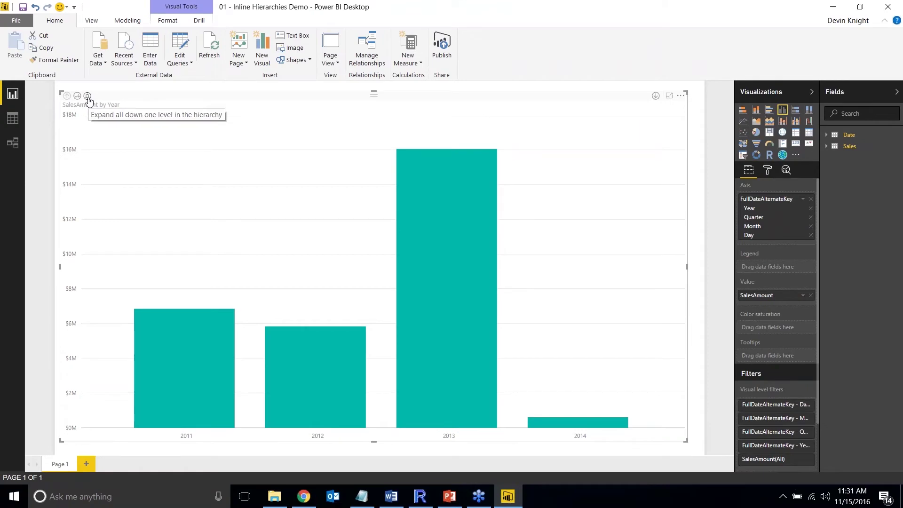
{"action": "left_click", "coordinate": [88, 97]}
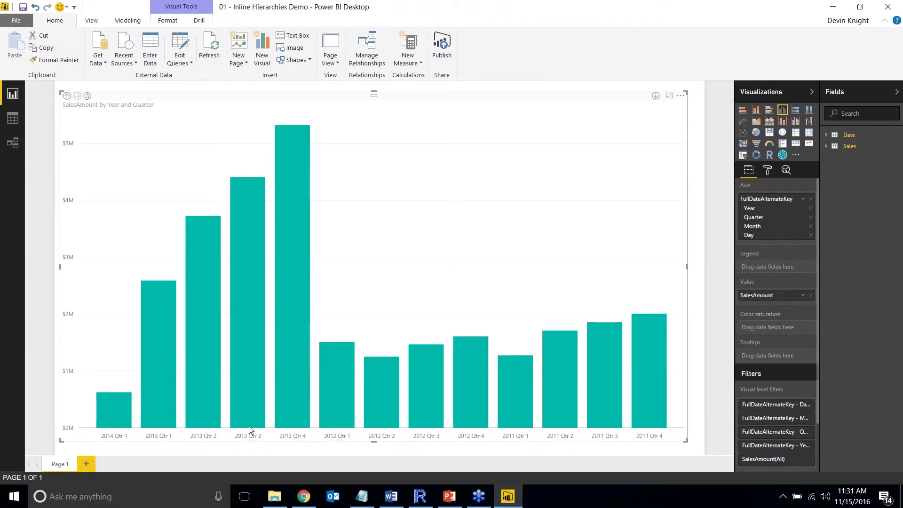
{"action": "left_click", "coordinate": [67, 95]}
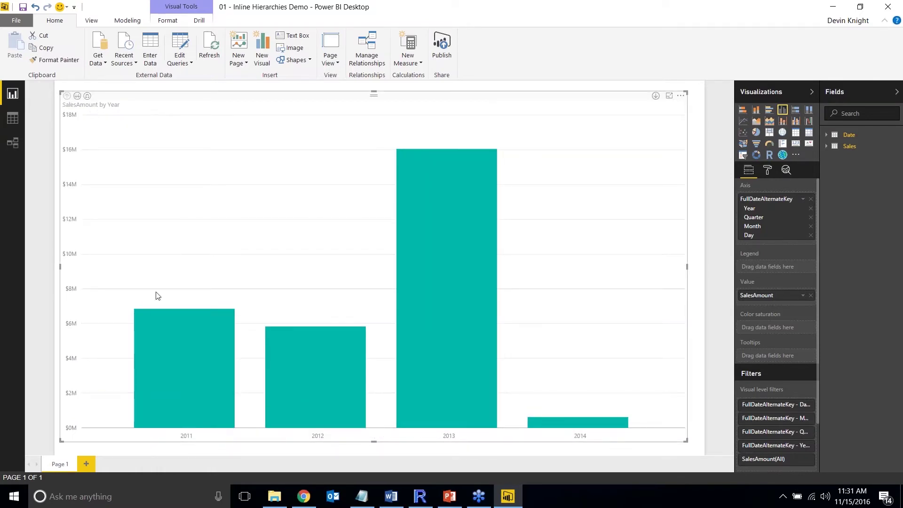
{"action": "left_click", "coordinate": [87, 95]}
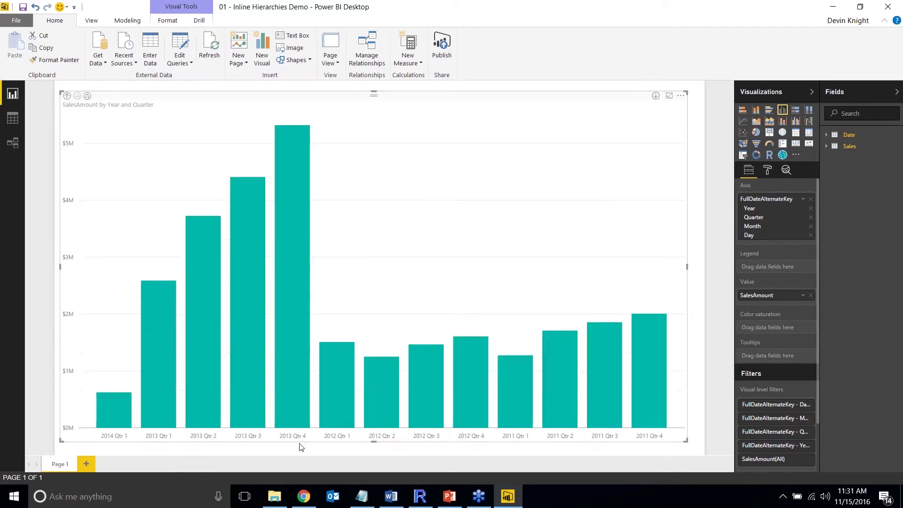
{"action": "left_click", "coordinate": [67, 96]}
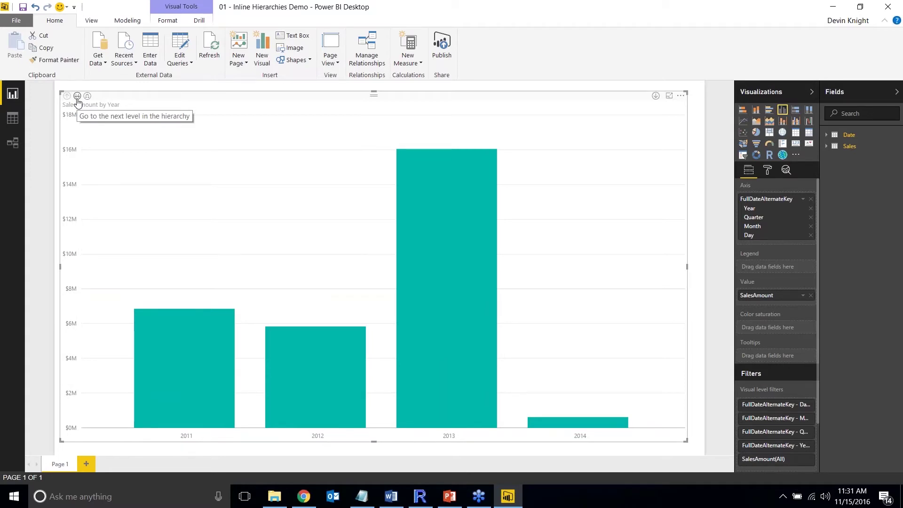
- Switch the chart to the next hierarchy level to view sales by quarter alone, and return to Year
{"action": "left_click", "coordinate": [77, 98]}
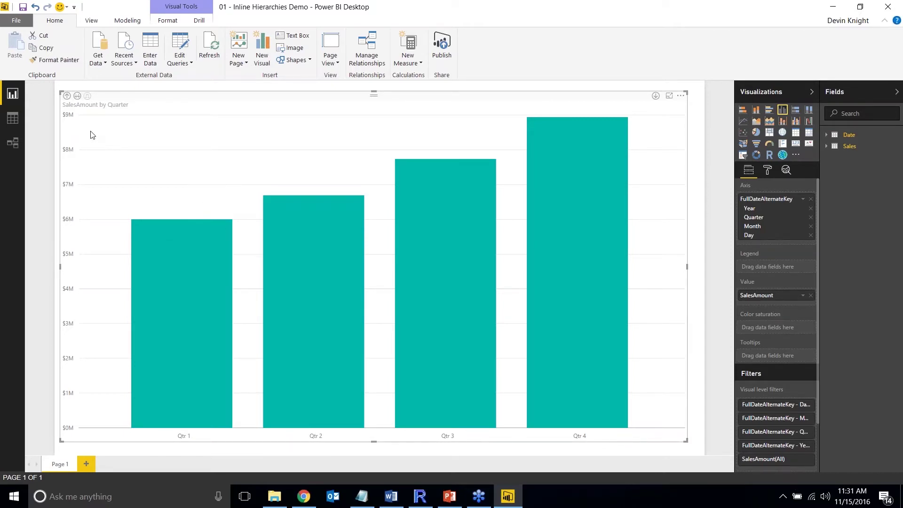
{"action": "left_click", "coordinate": [66, 96]}
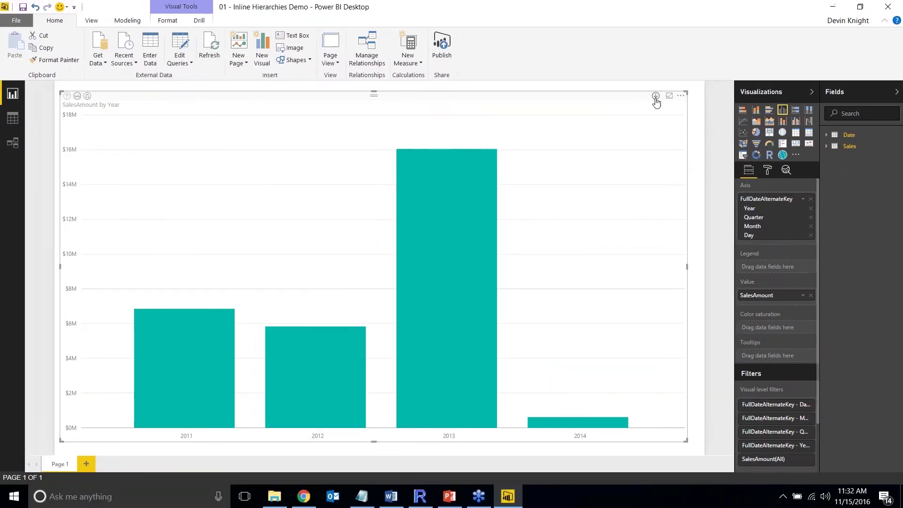
- Turn on drill-down mode for the chart, drill into the 2013 column's quarters, and drill back up to Year
{"action": "left_click", "coordinate": [653, 95]}
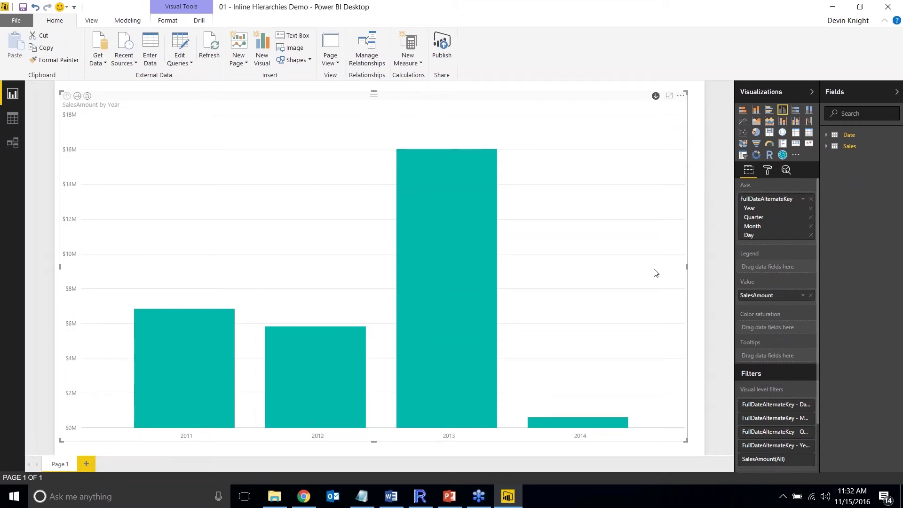
{"action": "left_click", "coordinate": [441, 304]}
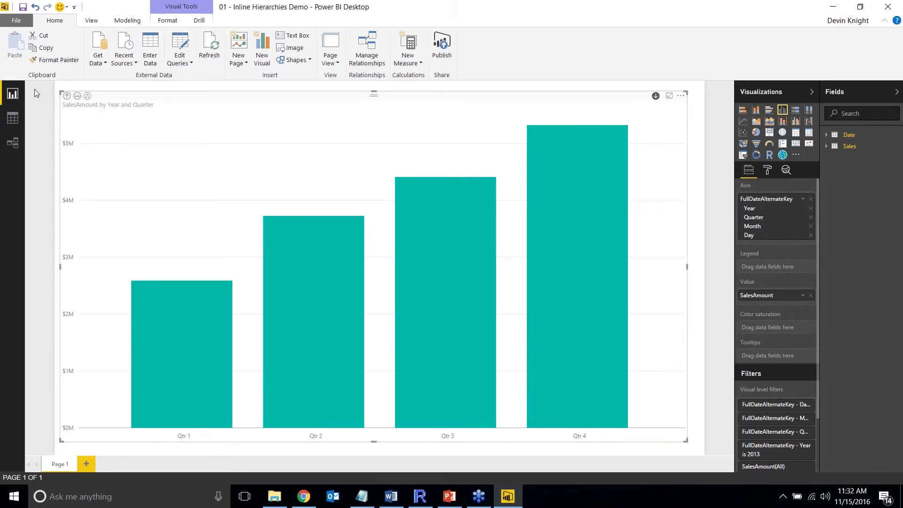
{"action": "left_click", "coordinate": [67, 96]}
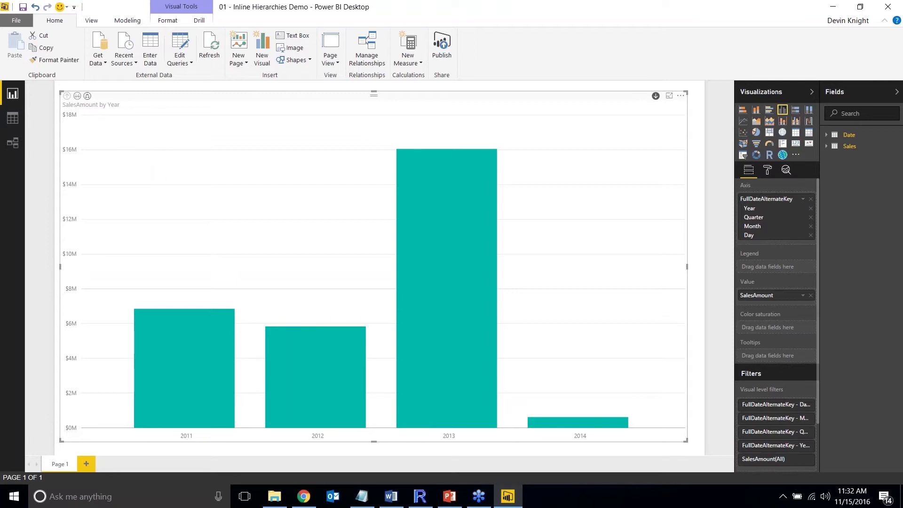
- Expand the chart's hierarchy through Quarter, Month and Day, and drill back up to the Year and Quarter level
{"action": "left_click", "coordinate": [87, 97]}
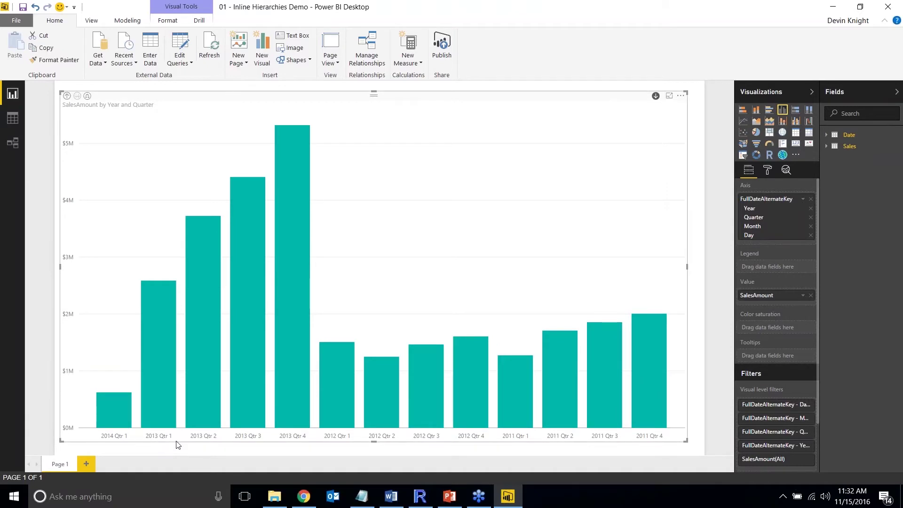
{"action": "left_click", "coordinate": [87, 96]}
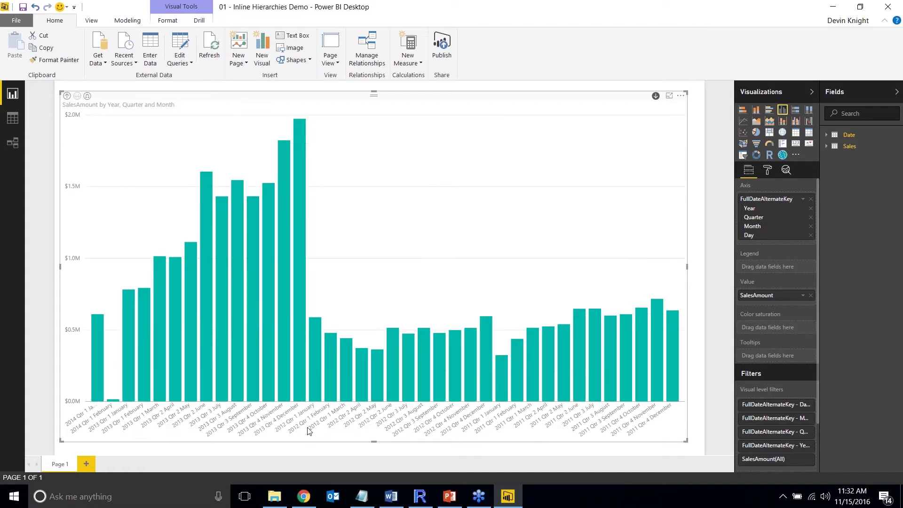
{"action": "left_click", "coordinate": [87, 96]}
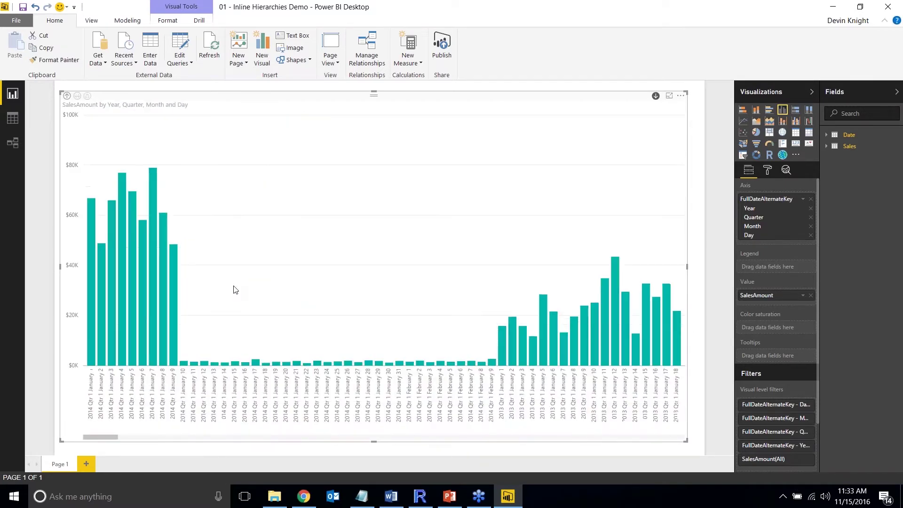
{"action": "left_click", "coordinate": [67, 96]}
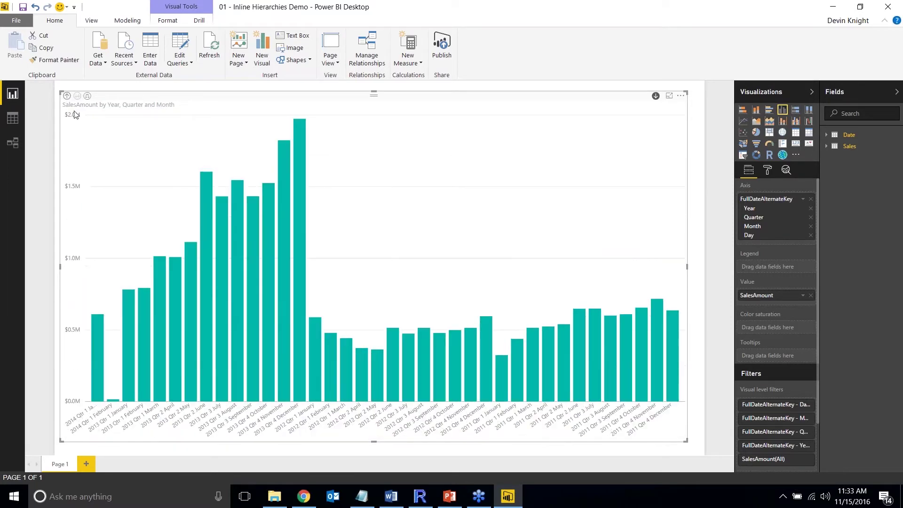
{"action": "left_click", "coordinate": [68, 97]}
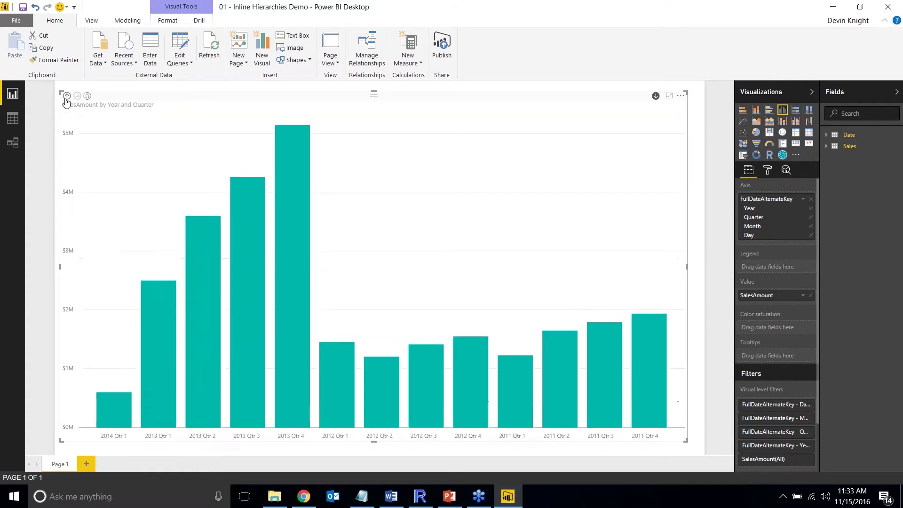
- Drill the sales chart back up to the Year level and close the 01 - Inline Hierarchies Demo report
{"action": "left_click", "coordinate": [67, 97]}
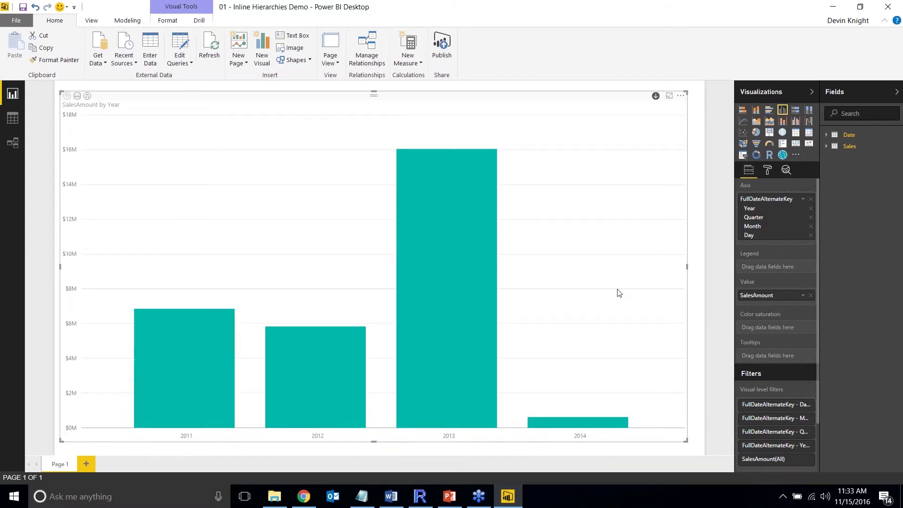
{"action": "left_click", "coordinate": [888, 6]}
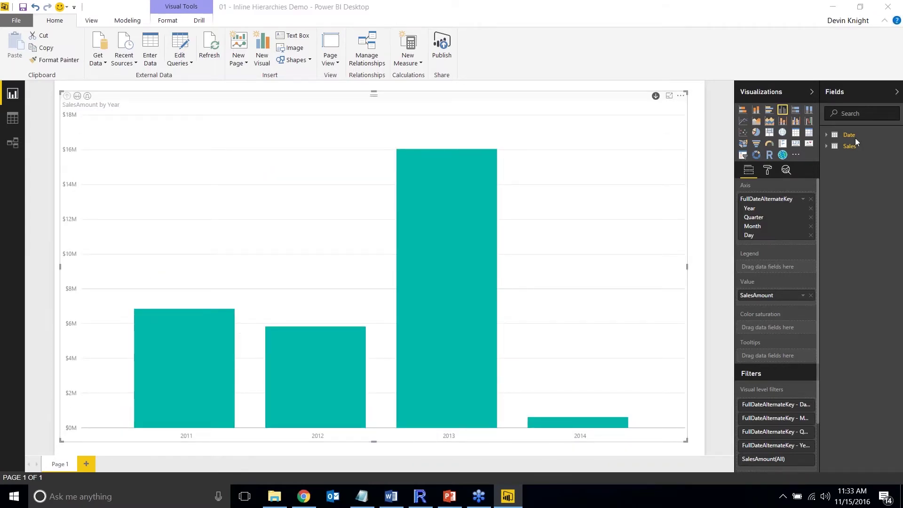
{"action": "left_click", "coordinate": [551, 266]}
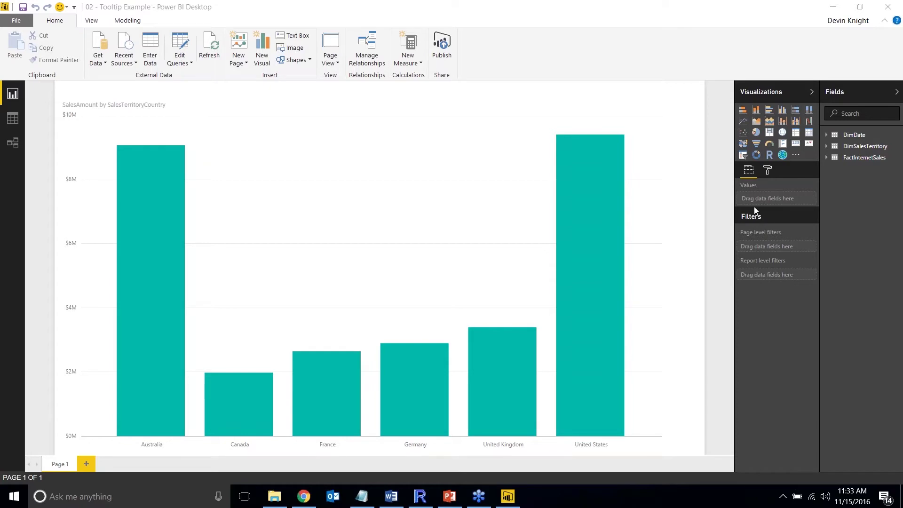
- Select the SalesAmount by SalesTerritoryCountry chart in the 02 - Tooltip Example report and view the United States column's default tooltip
{"action": "left_click", "coordinate": [676, 314]}
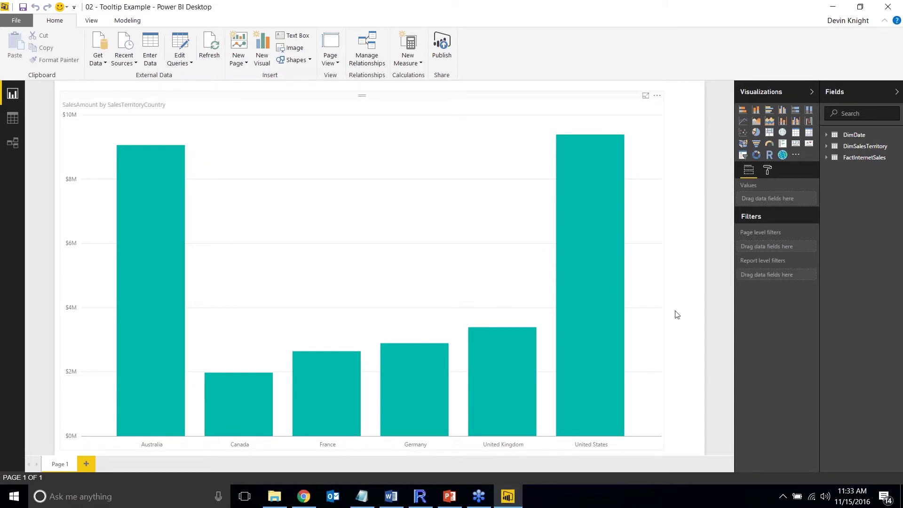
{"action": "left_click", "coordinate": [658, 314]}
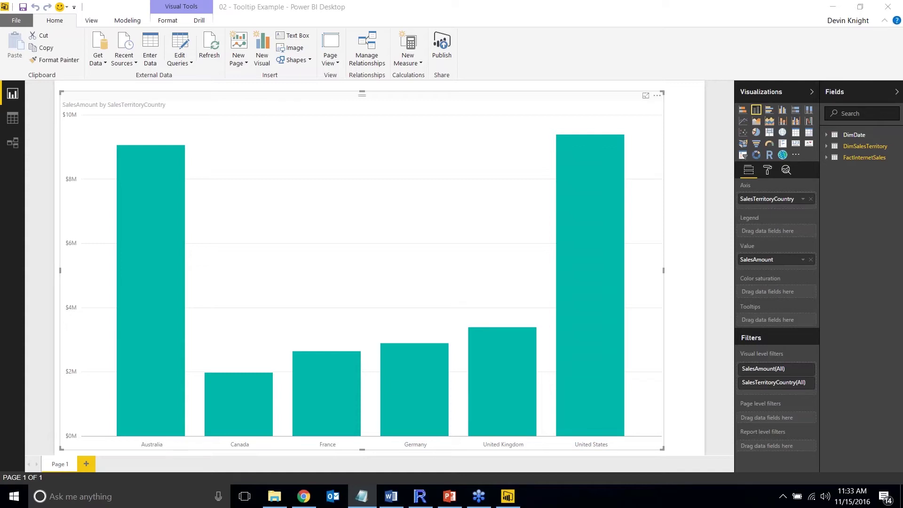
{"action": "left_click", "coordinate": [680, 214]}
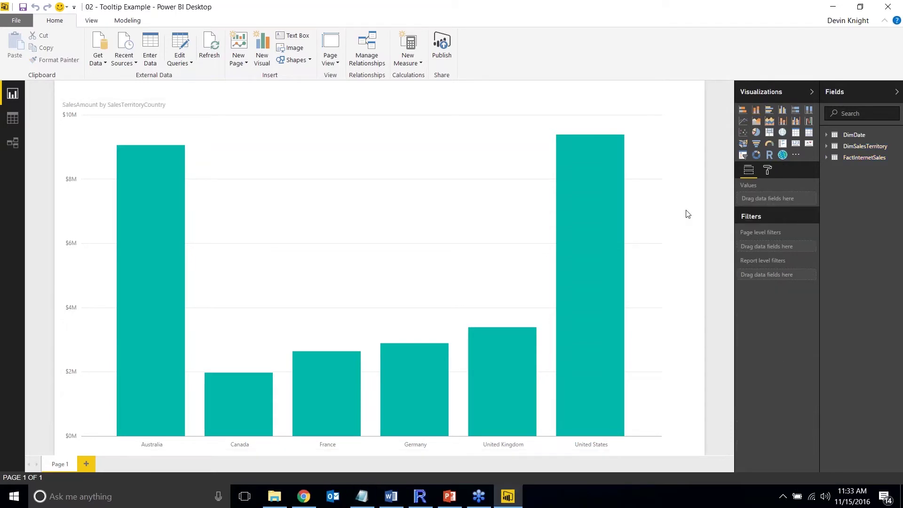
{"action": "left_click", "coordinate": [508, 253]}
{"action": "mouse_move", "coordinate": [589, 182]}
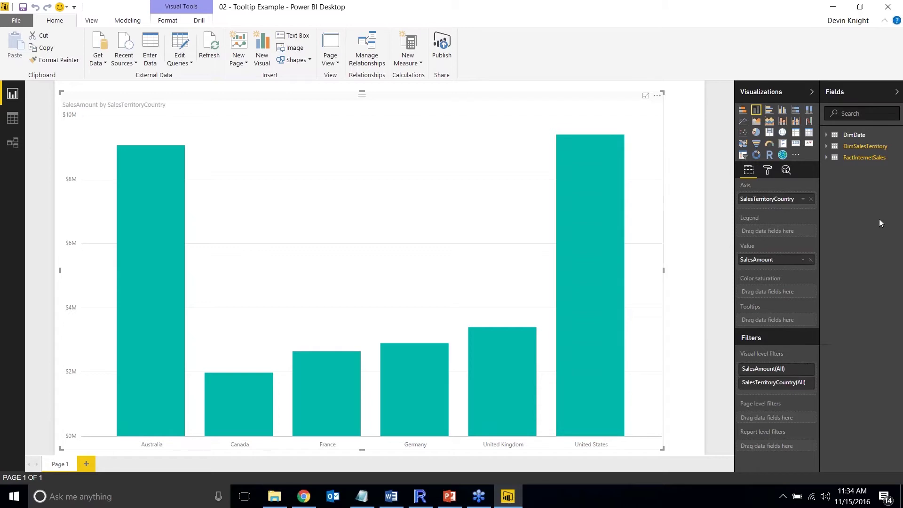
- Try OrderQuantity from FactInternetSales as a tooltip field, checking it on the United States column, and remove it from the chart
{"action": "left_click", "coordinate": [828, 158]}
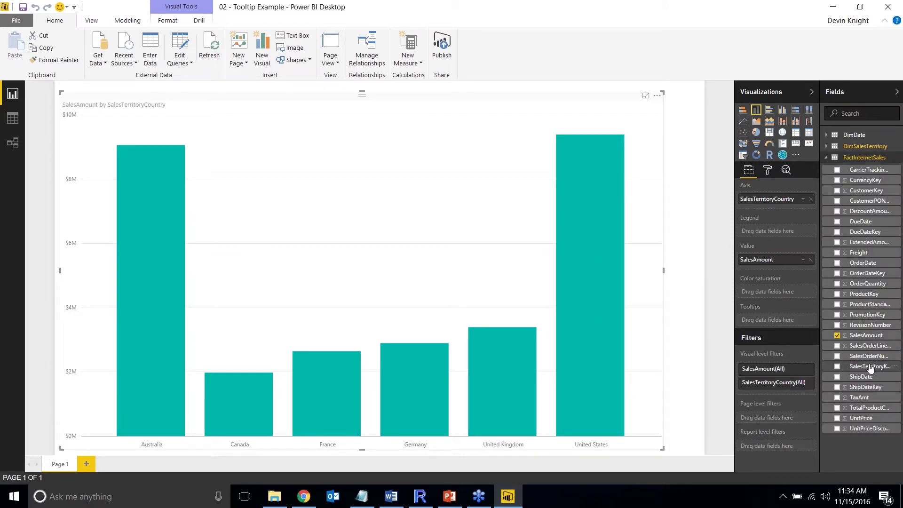
{"action": "left_click_drag", "start_coordinate": [865, 287], "coordinate": [804, 320]}
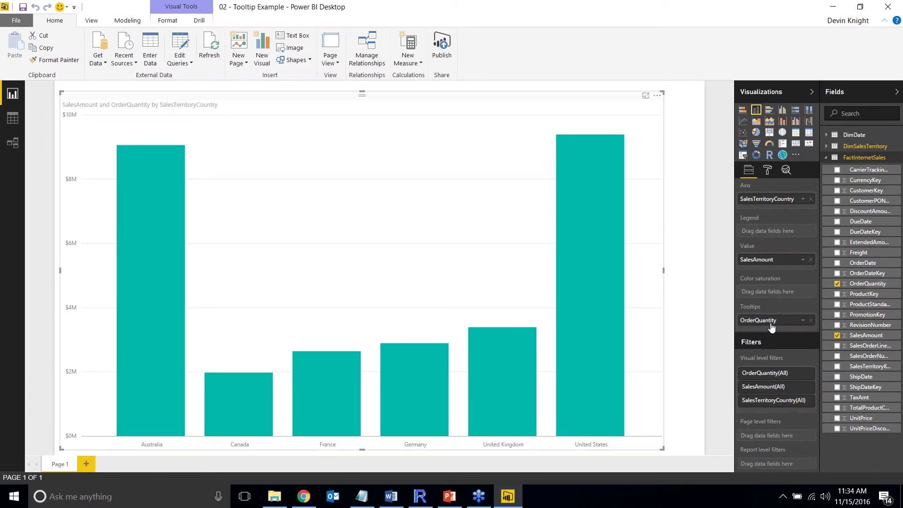
{"action": "mouse_move", "coordinate": [606, 243]}
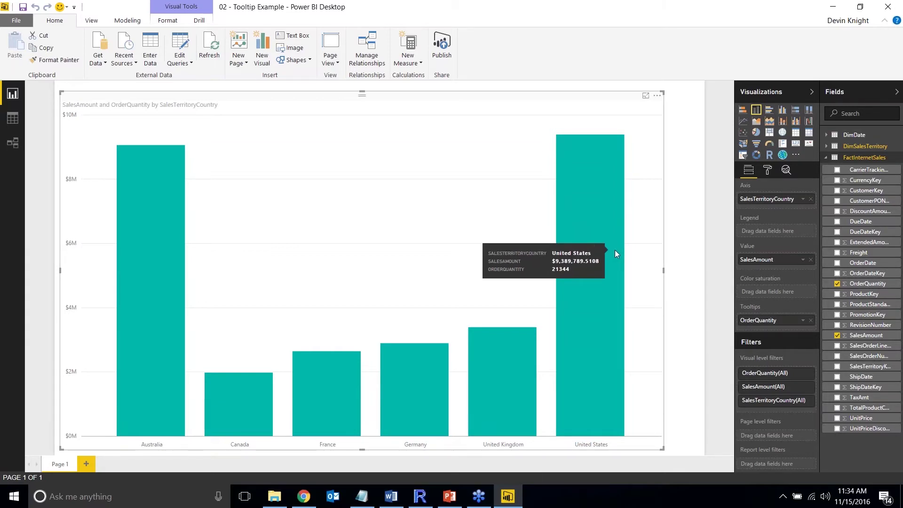
{"action": "left_click", "coordinate": [811, 321]}
{"action": "left_click", "coordinate": [826, 157]}
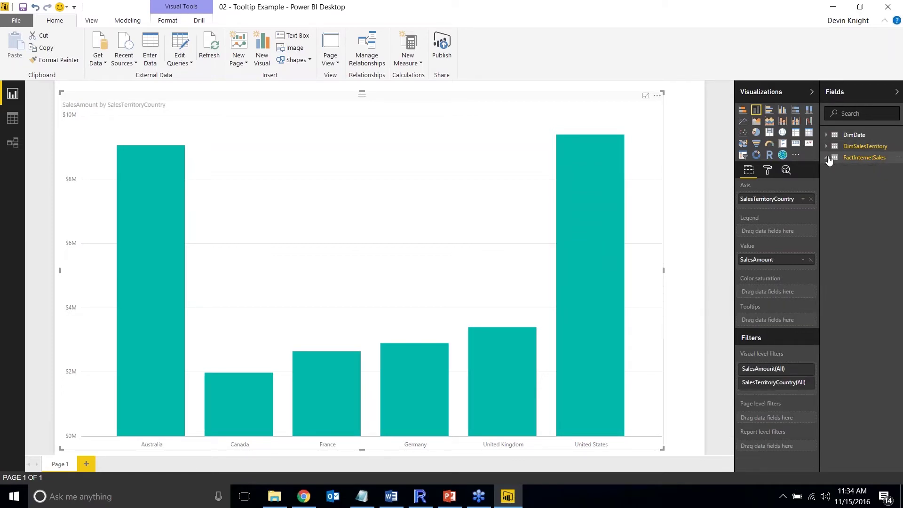
- Widen the field list, add SalesTerritoryRegion from DimSalesTerritory to the chart's tooltips, and check the United States column's tooltip
{"action": "left_click", "coordinate": [826, 146]}
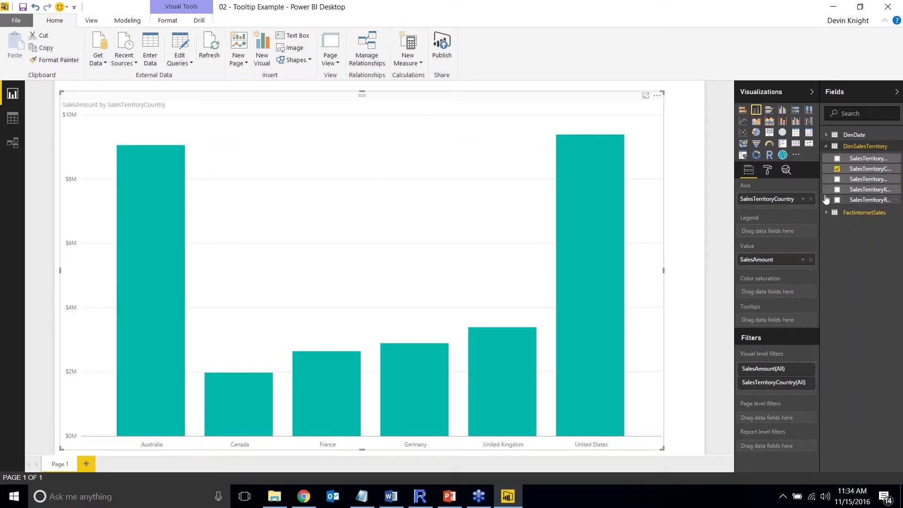
{"action": "left_click_drag", "start_coordinate": [821, 196], "coordinate": [795, 196]}
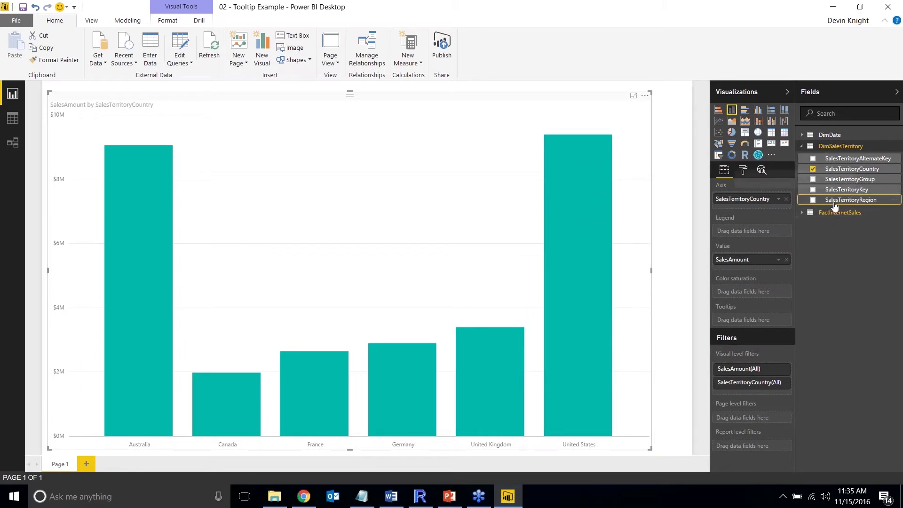
{"action": "left_click_drag", "start_coordinate": [834, 205], "coordinate": [752, 320]}
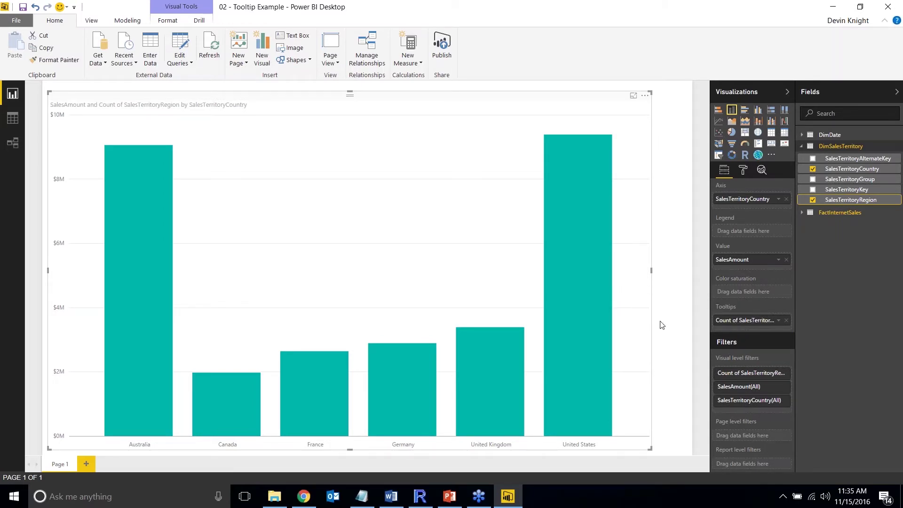
{"action": "mouse_move", "coordinate": [574, 261]}
- Create the DimSalesTerritory measure Regions = CALCULATE(CONCATENATEX(VALUES('DimSalesTerritory'[SalesTerritoryRegion]),'DimSalesTerritory'[SalesTerritoryRegion],", ")) and add it to the chart's tooltips
{"action": "key", "text": "alt+Tab"}
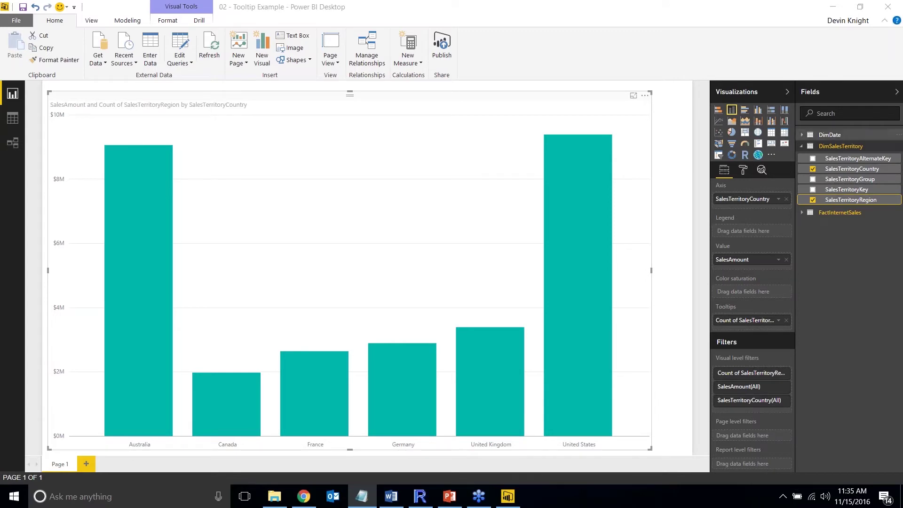
{"action": "right_click", "coordinate": [837, 149]}
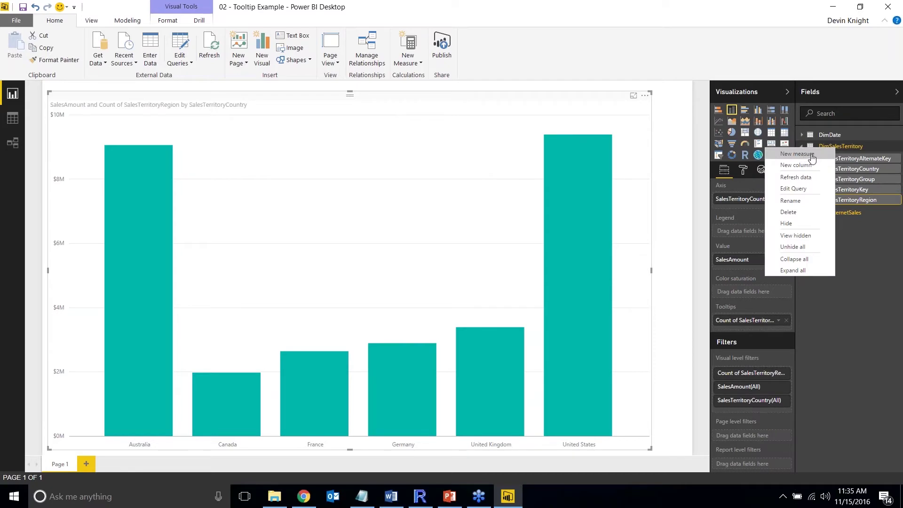
{"action": "left_click", "coordinate": [599, 140]}
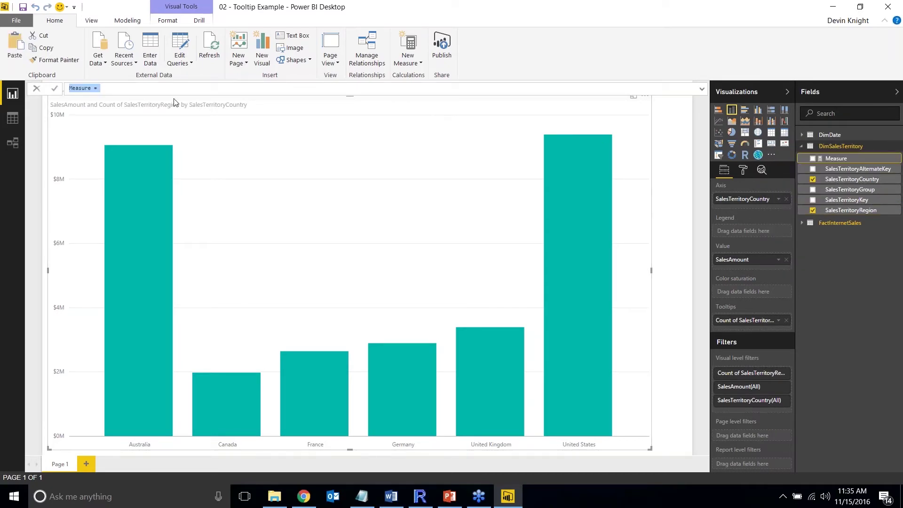
{"action": "type", "text": "Regions = CALCULATE(CONCATENATEX(VALUES('DimSalesTerritory'[SalesTerritoryRegion]),'DimSalesTerritory'[SalesTerritoryRegion],\", \"))"}
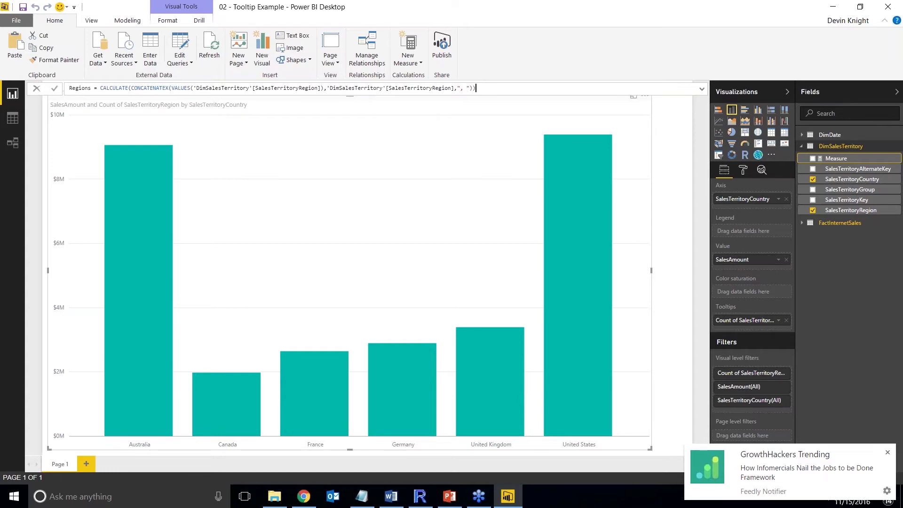
{"action": "key", "text": "Return"}
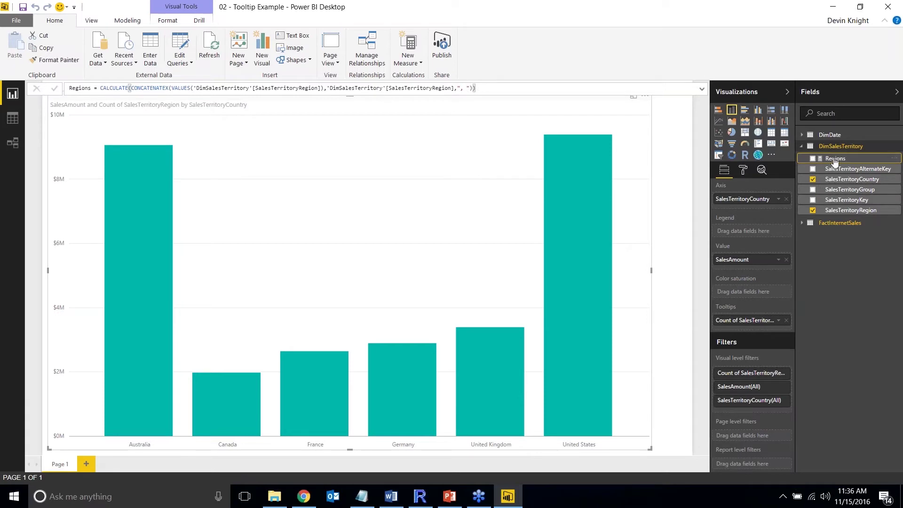
{"action": "left_click_drag", "start_coordinate": [835, 160], "coordinate": [764, 330]}
{"action": "mouse_move", "coordinate": [560, 156]}
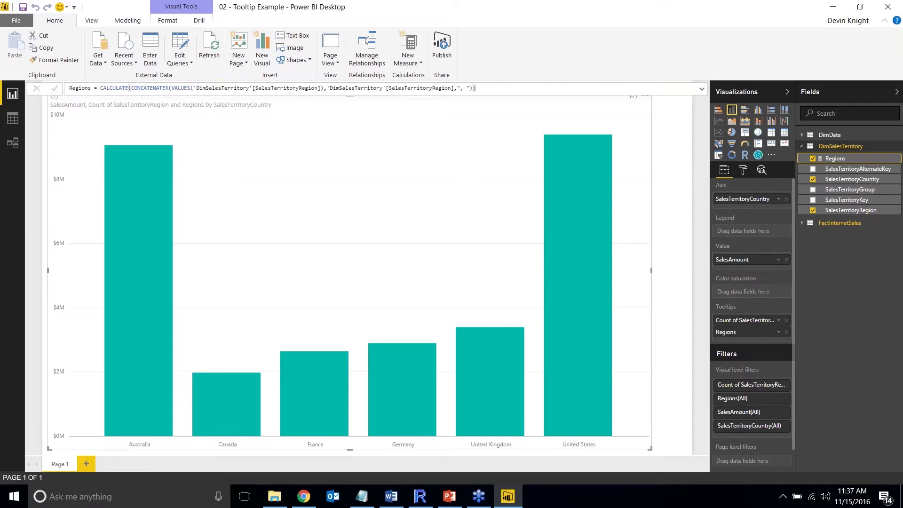
- Rewrite the Regions measure with a DISTINCTCOUNT variable RegionCount: if RegionCount >= 3, concatenate TOPN 3 regions plus " and more…", otherwise concatenate all regions
{"action": "key", "text": "alt+Tab"}
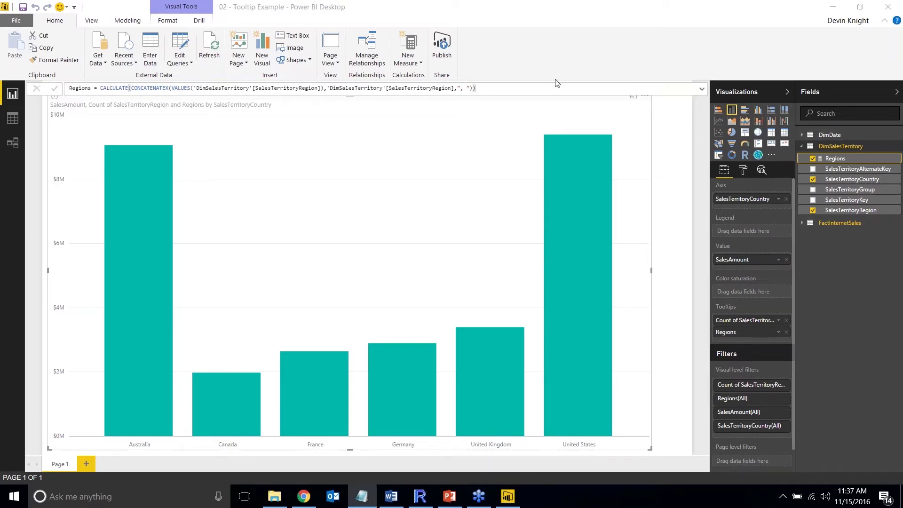
{"action": "left_click", "coordinate": [548, 91]}
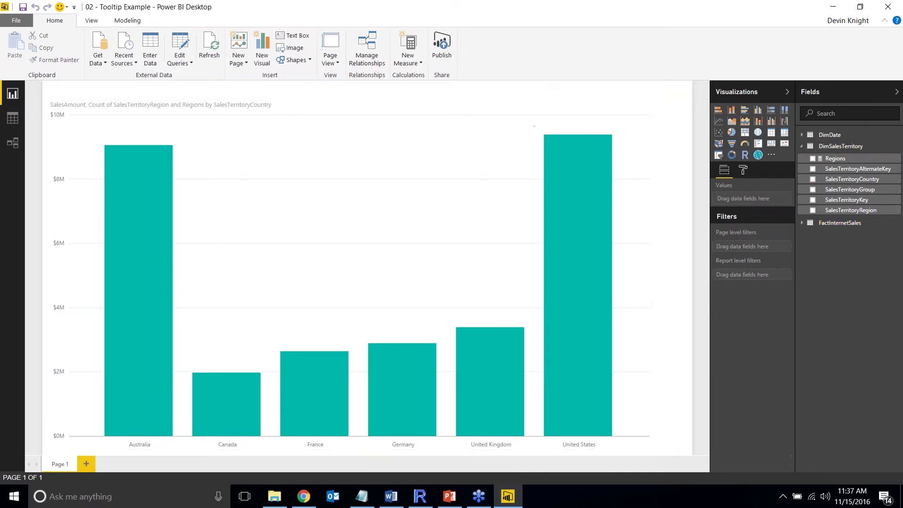
{"action": "left_click", "coordinate": [834, 159]}
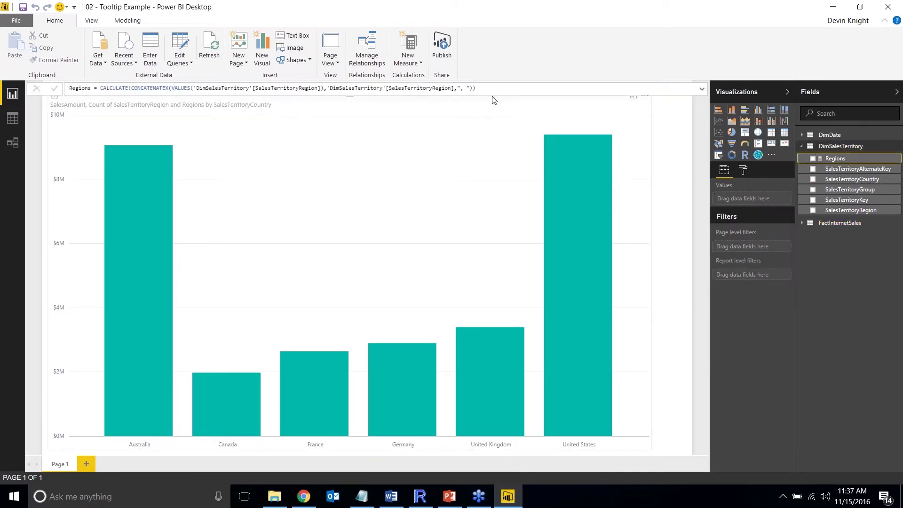
{"action": "left_click", "coordinate": [493, 100]}
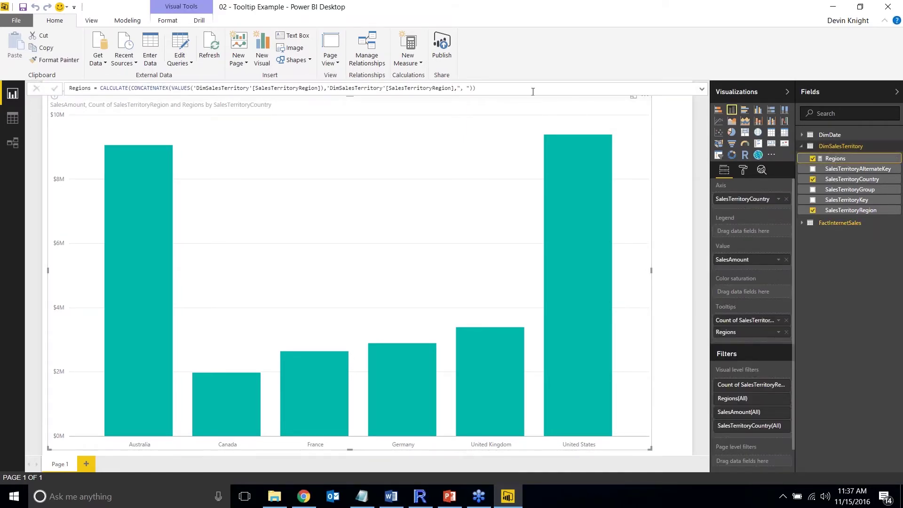
{"action": "left_click_drag", "start_coordinate": [528, 88], "coordinate": [68, 88]}
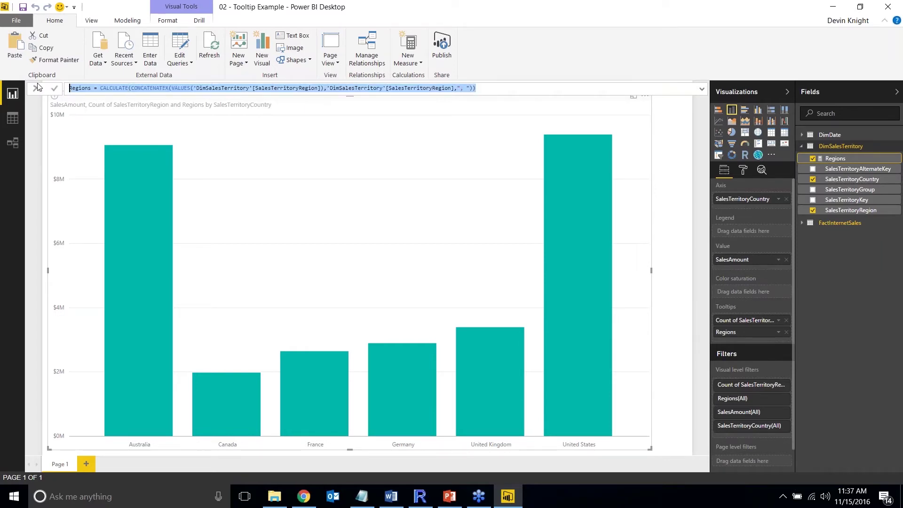
{"action": "type", "text": "Regions = VAR RegionCount = DISTINCTCOUNT('DimSalesTerritory'[SalesTerritoryRegion]) RETURN IF(RegionCount >= 3, CALCULATE(CONCATENATEX(TOPN(3,VALUES('DimSalesTerritory'[SalesTerritoryRegion])),'DimSalesTerritory'[SalesTerritoryRegion],\", \"))&\" and more…\", CALCULATE(CONCATENATEX(VALUES('DimSalesTerritory'[SalesTerritoryRegion]),'DimSalesTerritory'[SalesTerritoryRegion],\", \")) )"}
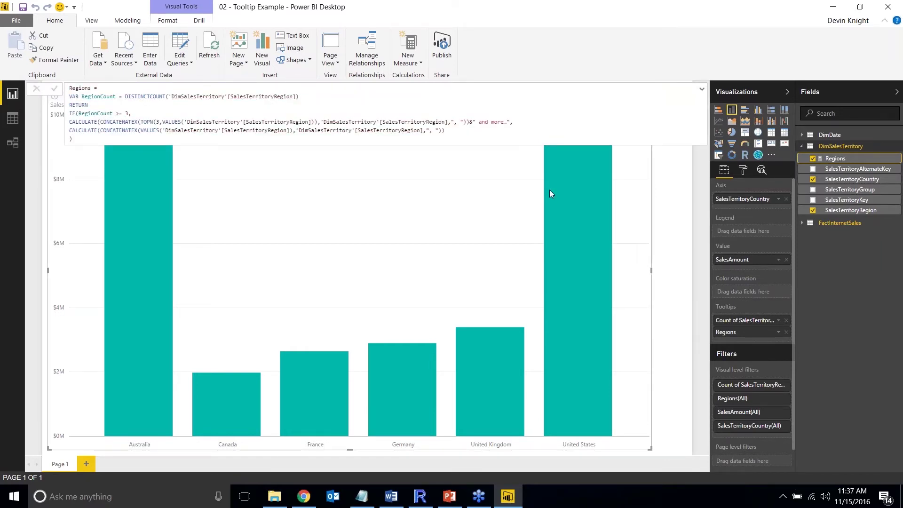
- Select the chart and inspect the United States column's tooltip with the rewritten Regions measure
{"action": "left_click", "coordinate": [671, 229]}
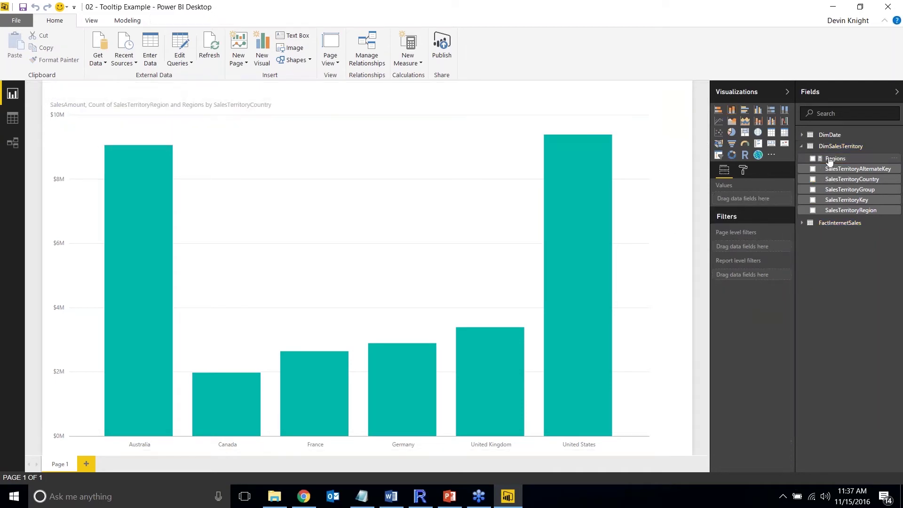
{"action": "left_click", "coordinate": [627, 231]}
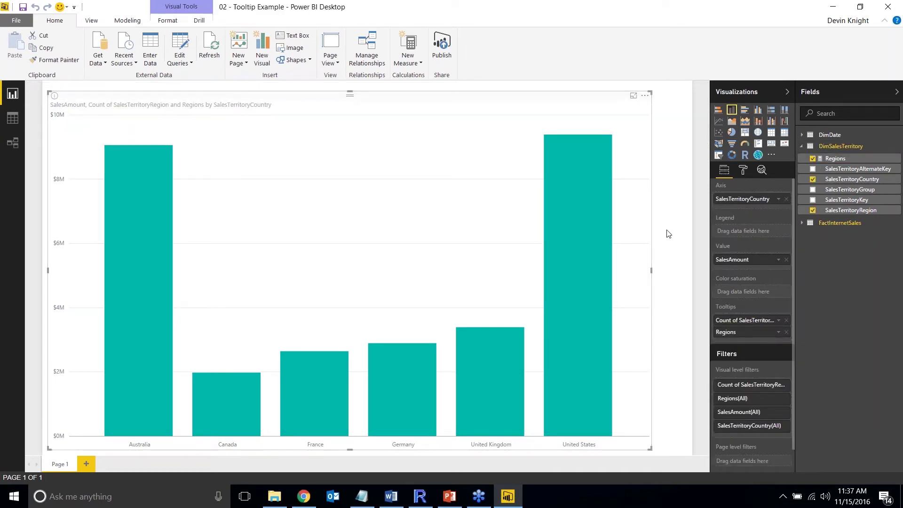
{"action": "mouse_move", "coordinate": [571, 211]}
- Review the Regions measure's RegionCount, IF and TOPN logic, and look at the United States column's tooltip again
{"action": "left_click", "coordinate": [835, 158]}
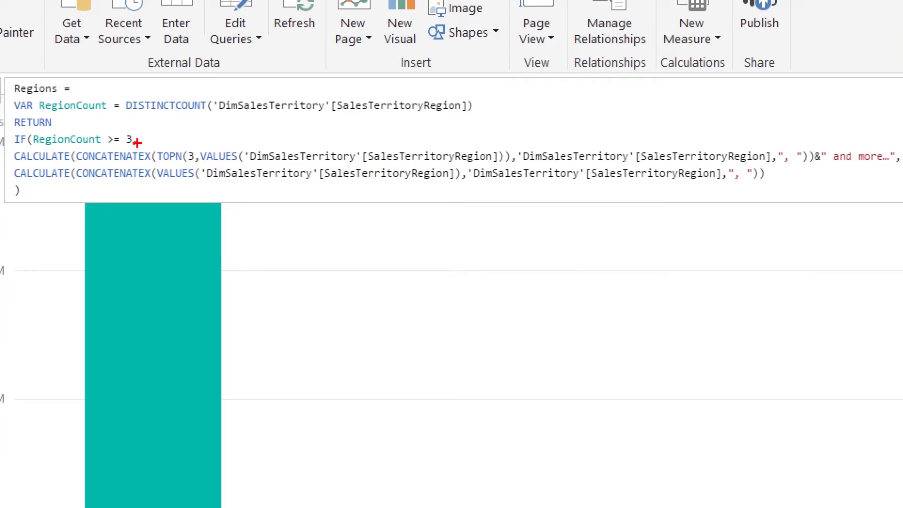
{"action": "type", "text": ","}
{"action": "left_click_drag", "start_coordinate": [856, 170], "coordinate": [859, 257]}
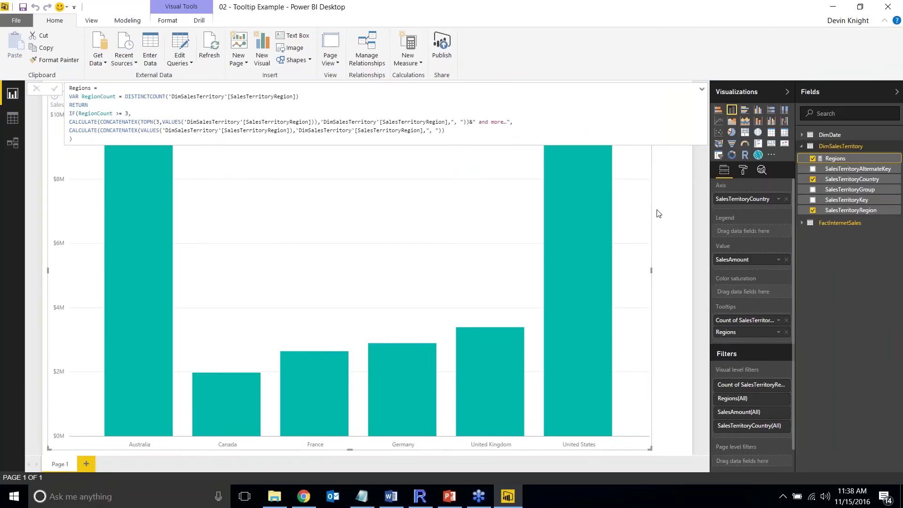
{"action": "left_click", "coordinate": [659, 213]}
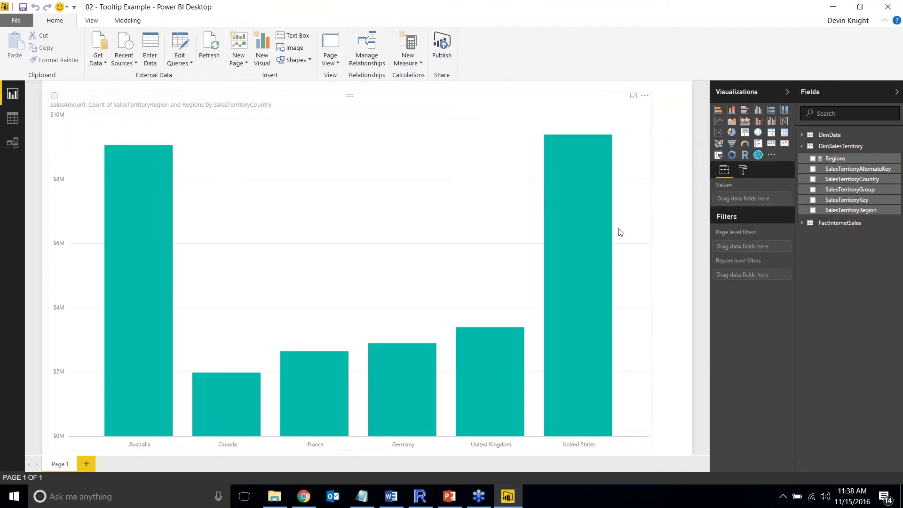
{"action": "mouse_move", "coordinate": [602, 225]}
- Open the 03 - Table Matrix table style report from File Explorer and close the 02 - Tooltip Example report without saving
{"action": "key", "text": "super+e"}
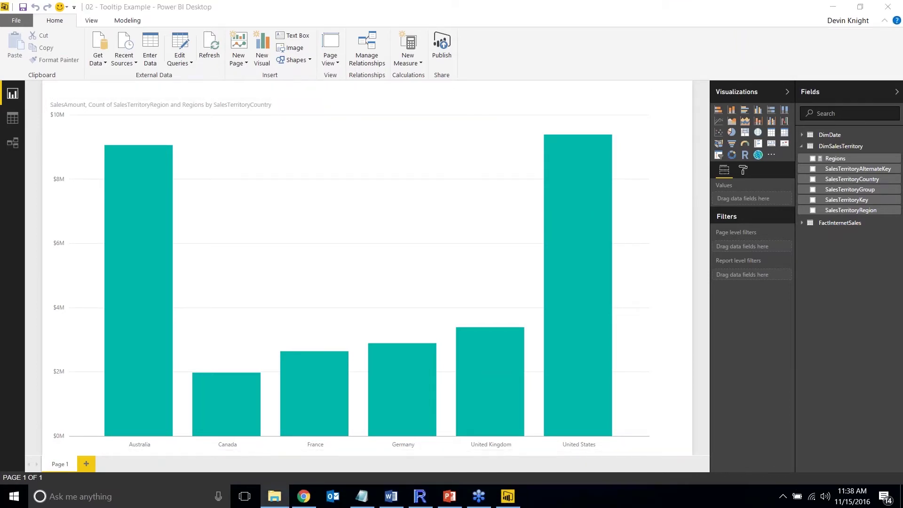
{"action": "left_click", "coordinate": [480, 95]}
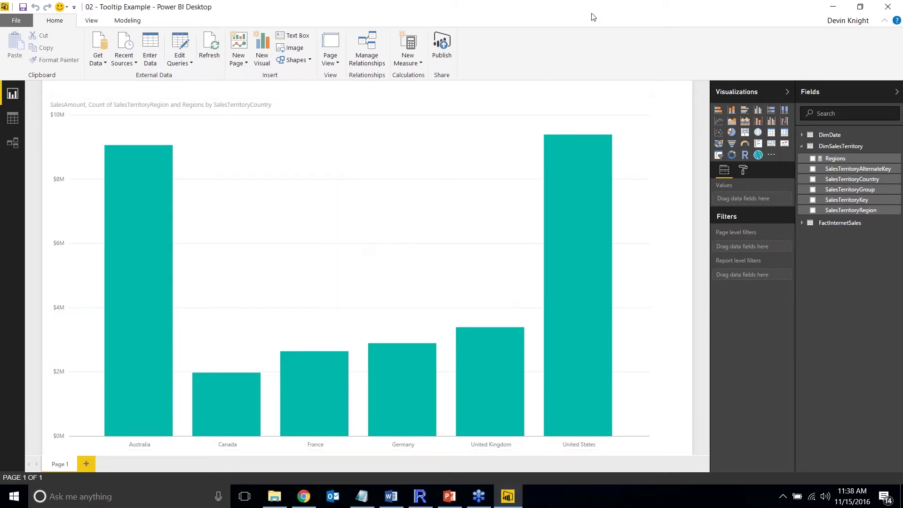
{"action": "left_click", "coordinate": [888, 7]}
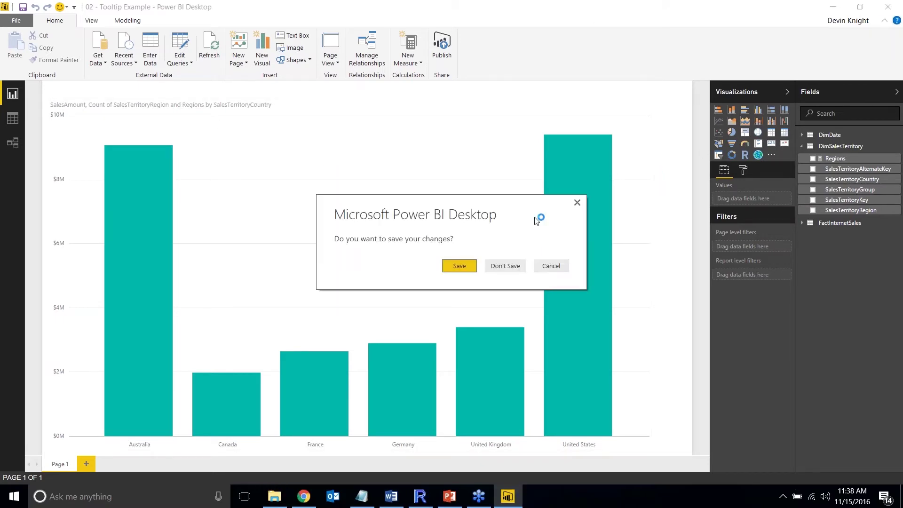
{"action": "left_click", "coordinate": [516, 266]}
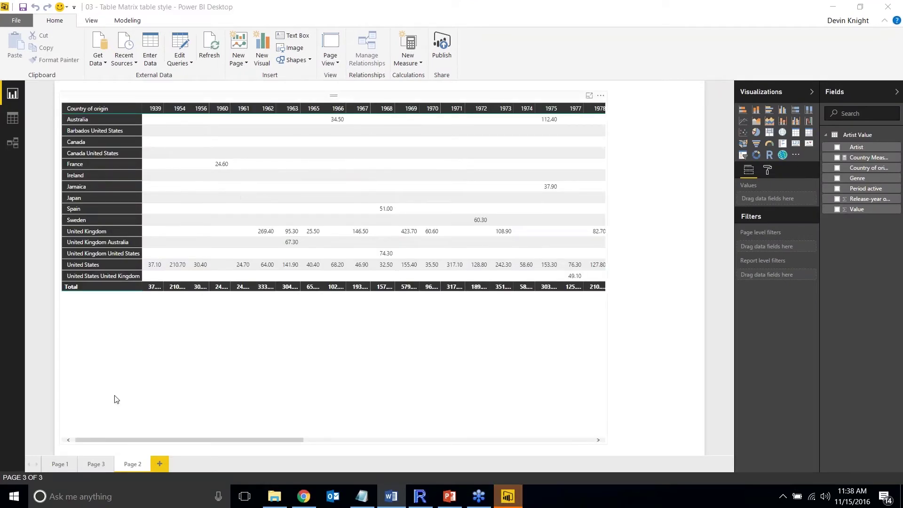
- On Page 1, apply the Alternating rows table style to the Table Example visual
{"action": "left_click", "coordinate": [59, 465]}
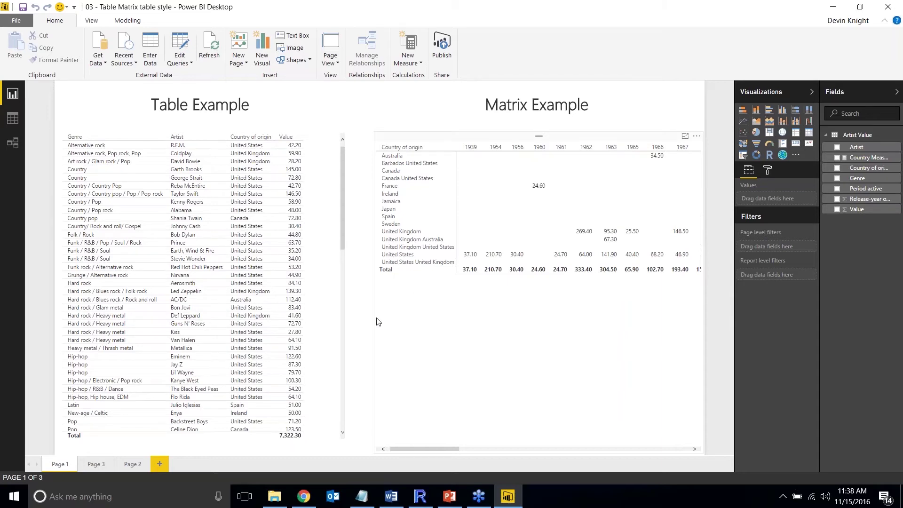
{"action": "left_click", "coordinate": [314, 263]}
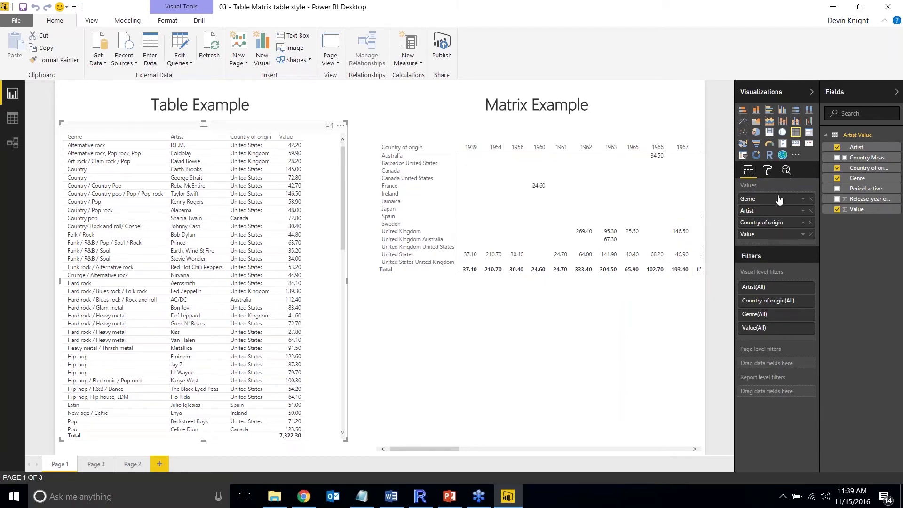
{"action": "left_click", "coordinate": [767, 171]}
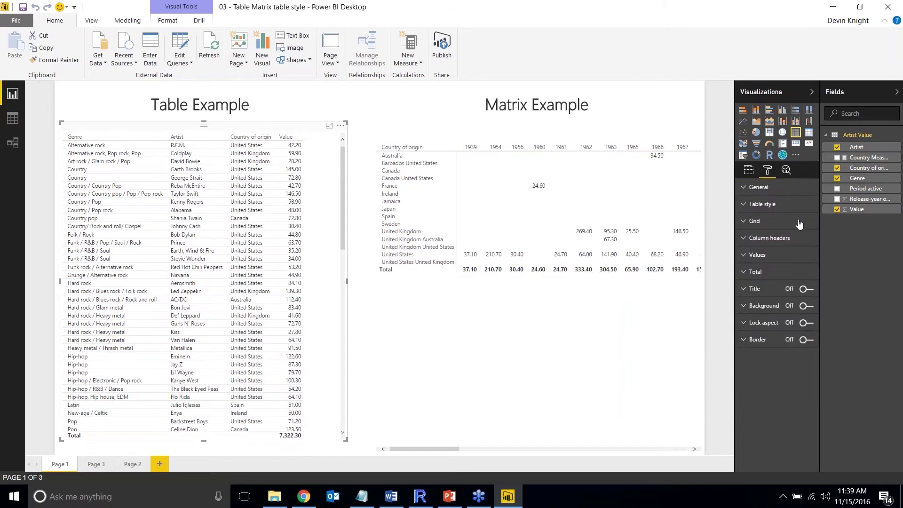
{"action": "left_click", "coordinate": [746, 205]}
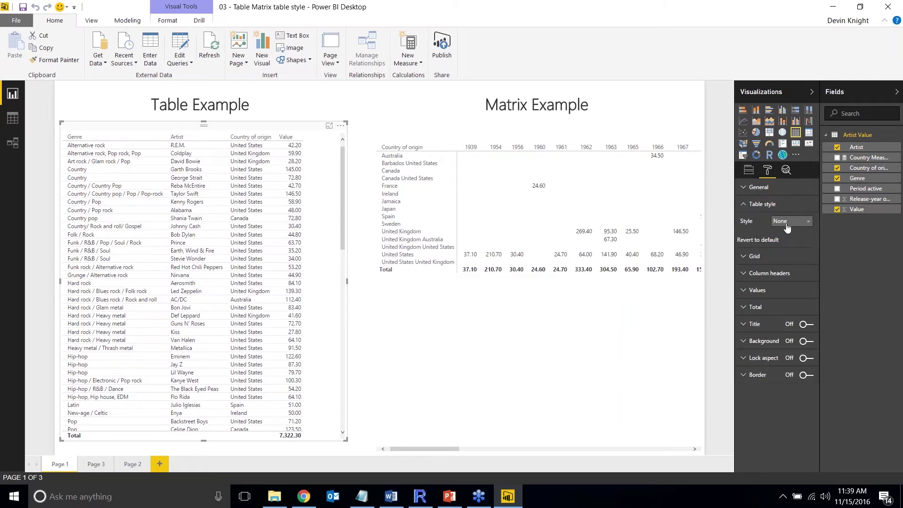
{"action": "left_click", "coordinate": [805, 223]}
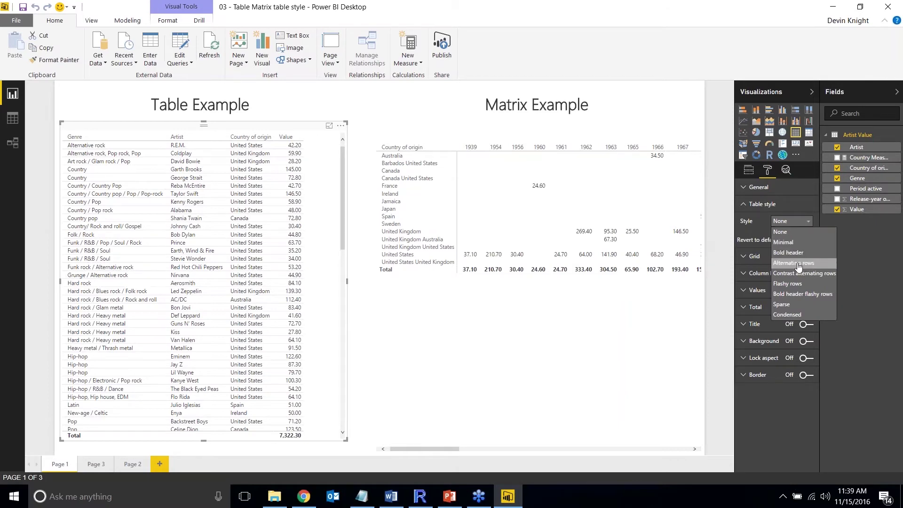
{"action": "left_click", "coordinate": [818, 264]}
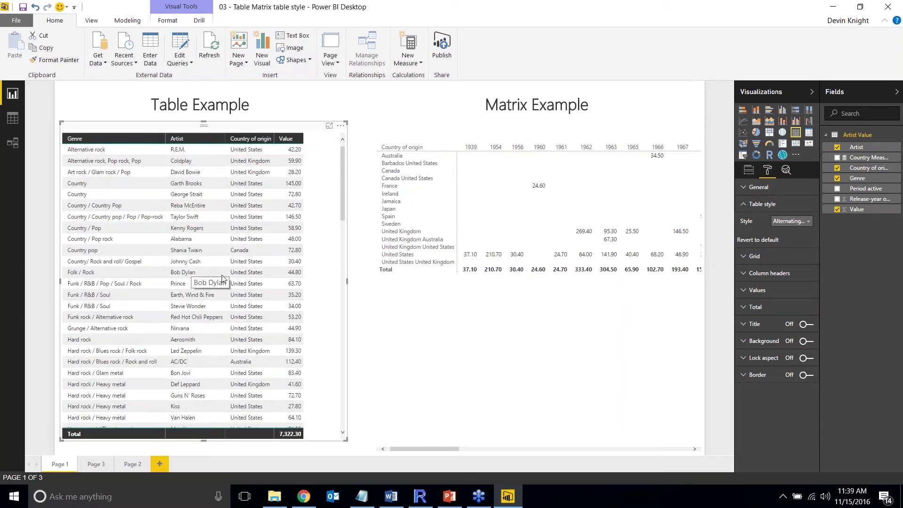
- Try the Contrast alternating rows style on the table, and return it to Alternating rows
{"action": "left_click", "coordinate": [786, 223]}
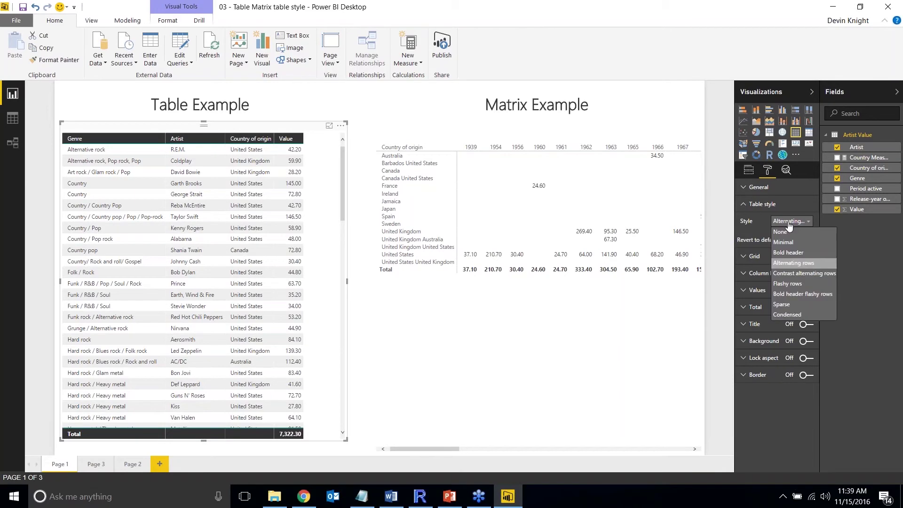
{"action": "left_click", "coordinate": [793, 279]}
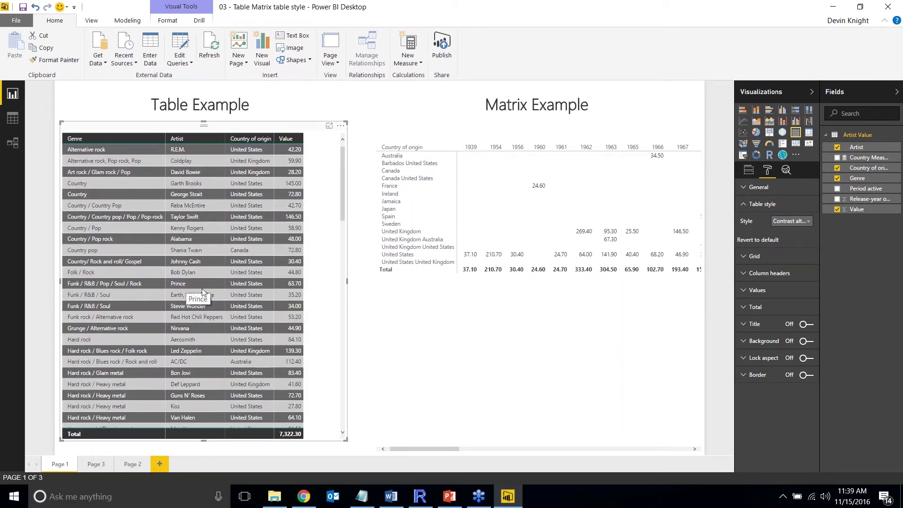
{"action": "left_click", "coordinate": [800, 222]}
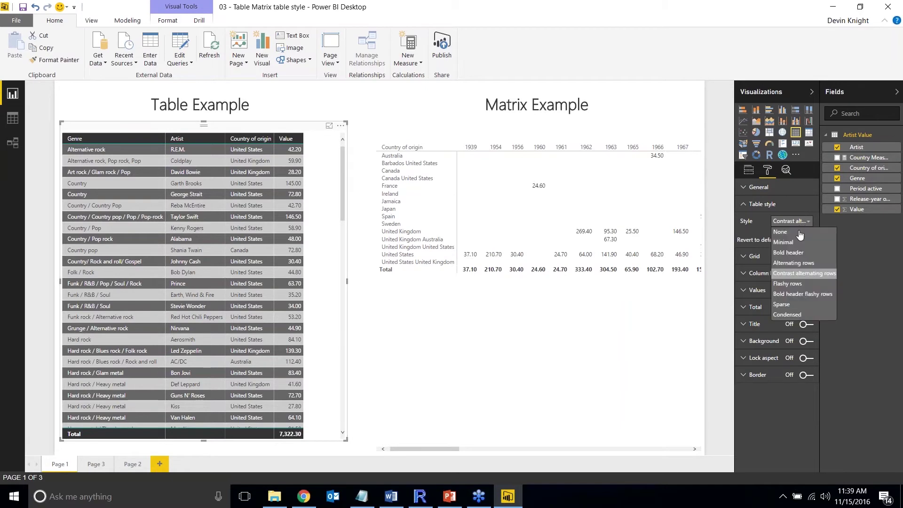
{"action": "left_click", "coordinate": [795, 263]}
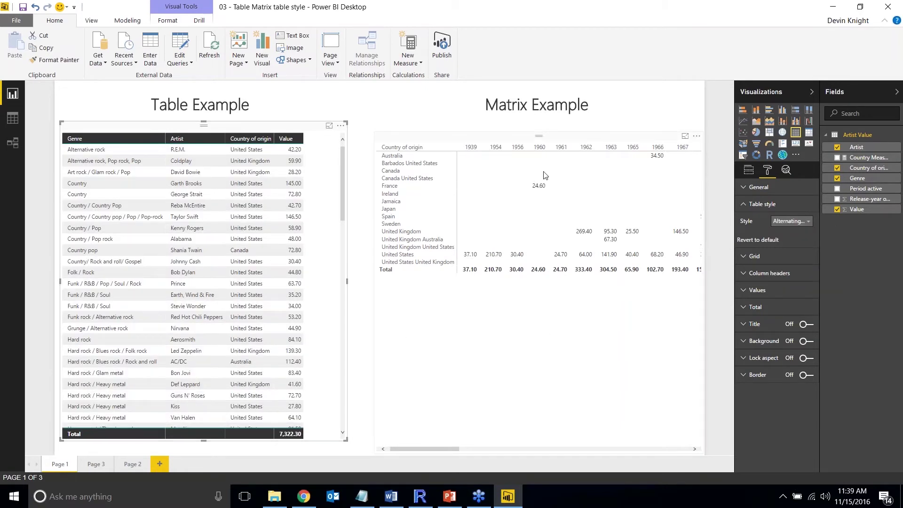
- Apply the Bold header flashy rows style to the Matrix Example visual and look across its columns to the Total
{"action": "left_click", "coordinate": [523, 173]}
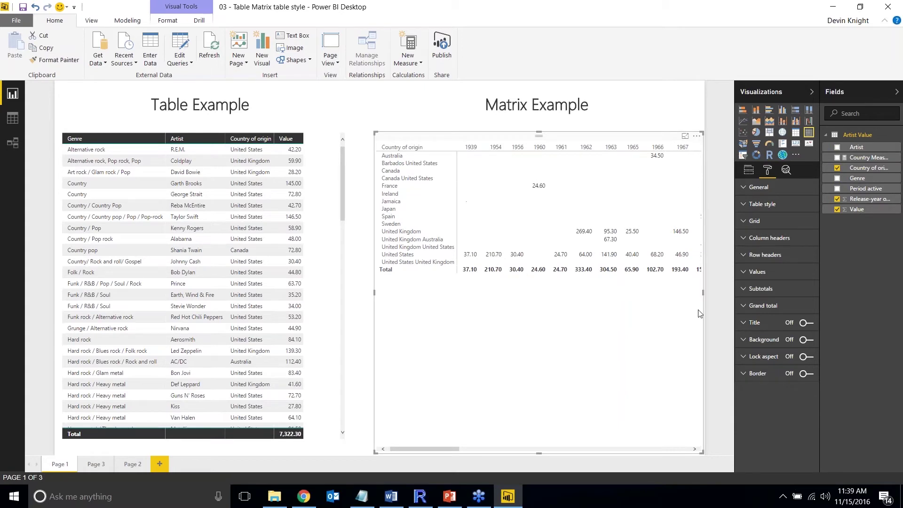
{"action": "left_click", "coordinate": [744, 210]}
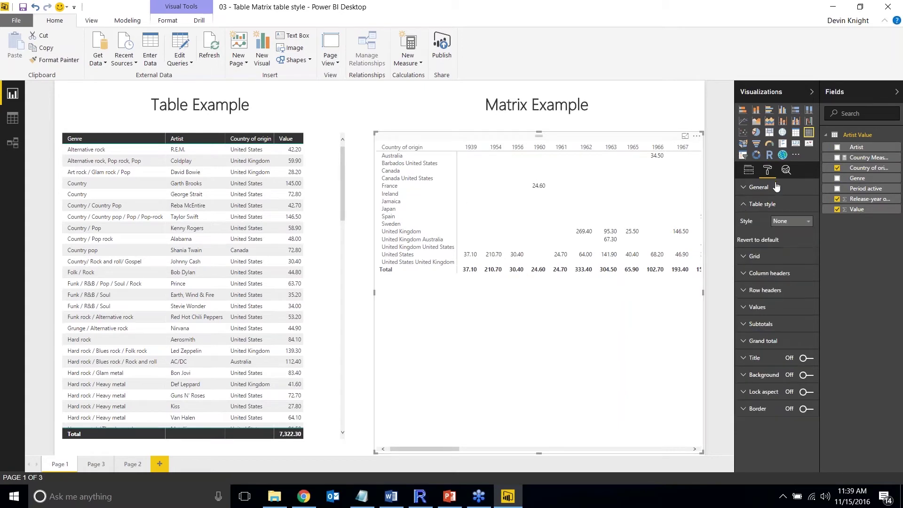
{"action": "left_click", "coordinate": [785, 222]}
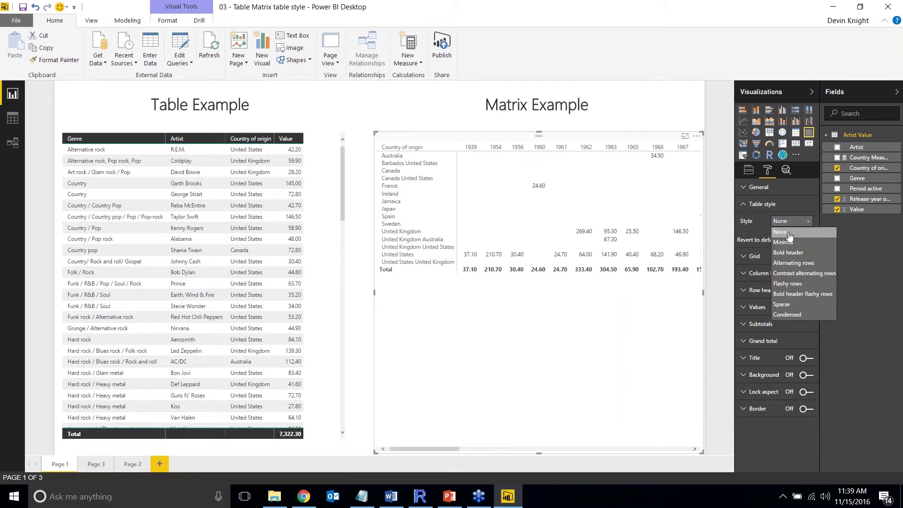
{"action": "left_click", "coordinate": [800, 295]}
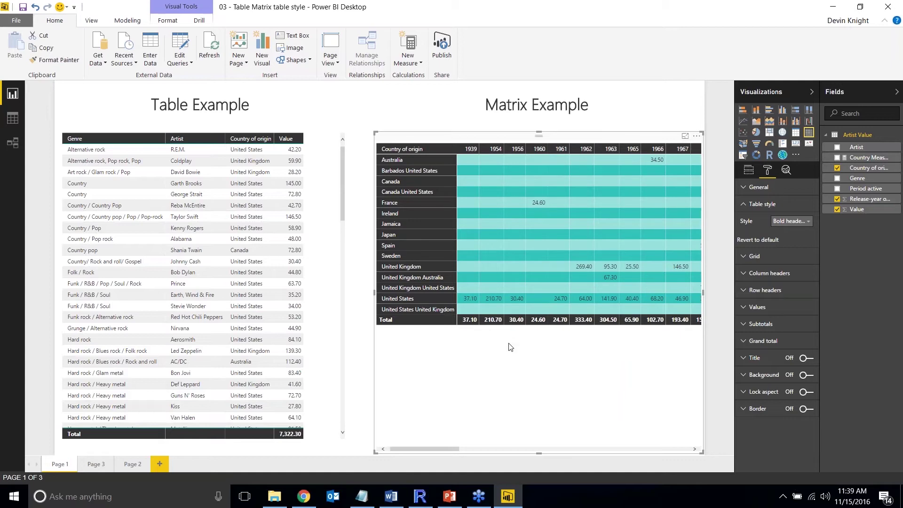
{"action": "left_click_drag", "start_coordinate": [462, 450], "coordinate": [712, 443]}
{"action": "left_click", "coordinate": [712, 442]}
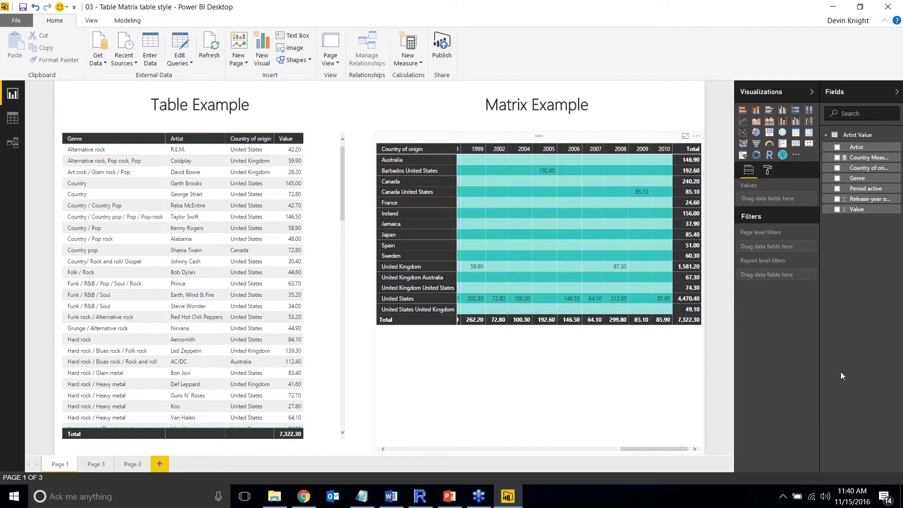
{"action": "key", "text": "alt+Tab"}
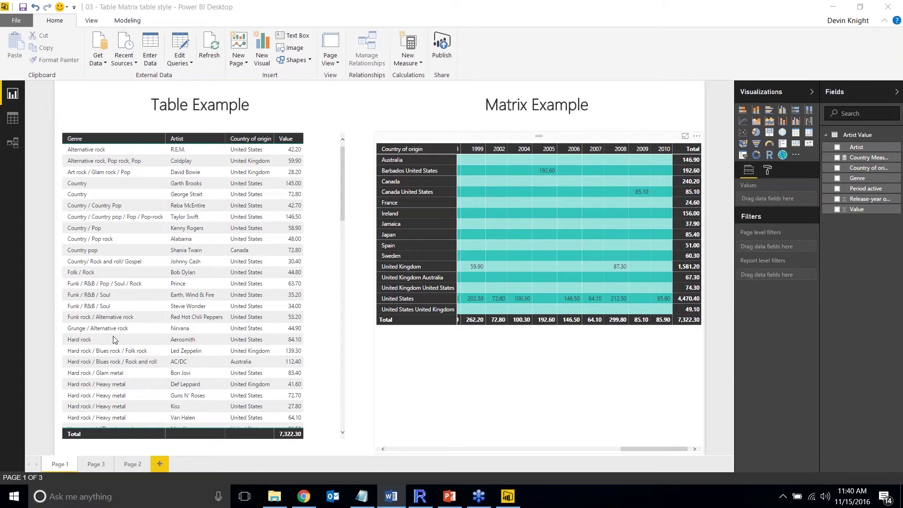
- Shrink the matrix on Page 2 in width and height, and look through its year columns against the fixed country row headers
{"action": "left_click", "coordinate": [124, 469]}
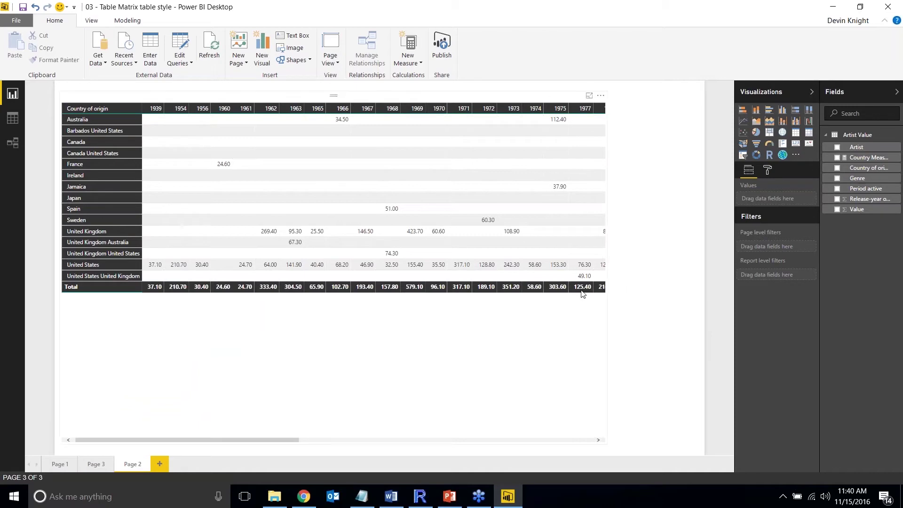
{"action": "left_click", "coordinate": [604, 405]}
{"action": "left_click_drag", "start_coordinate": [601, 423], "coordinate": [542, 314]}
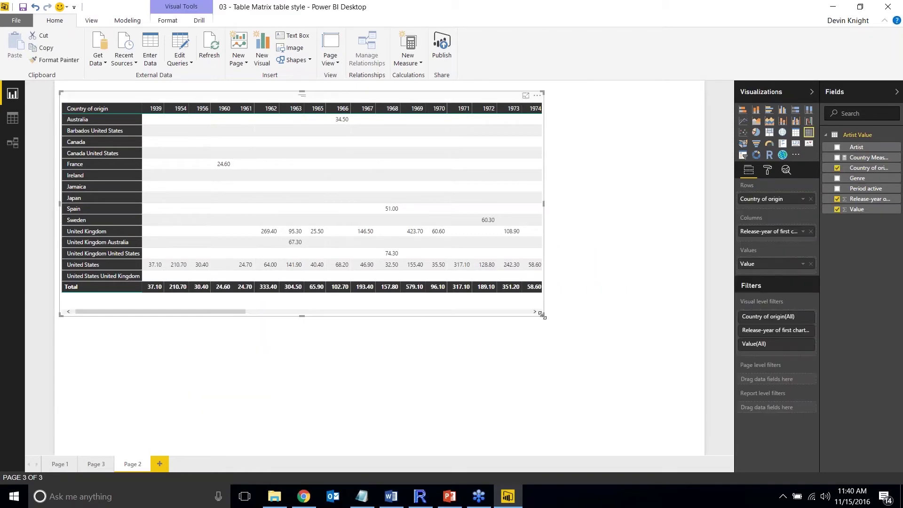
{"action": "left_click", "coordinate": [444, 314]}
{"action": "left_click", "coordinate": [457, 314]}
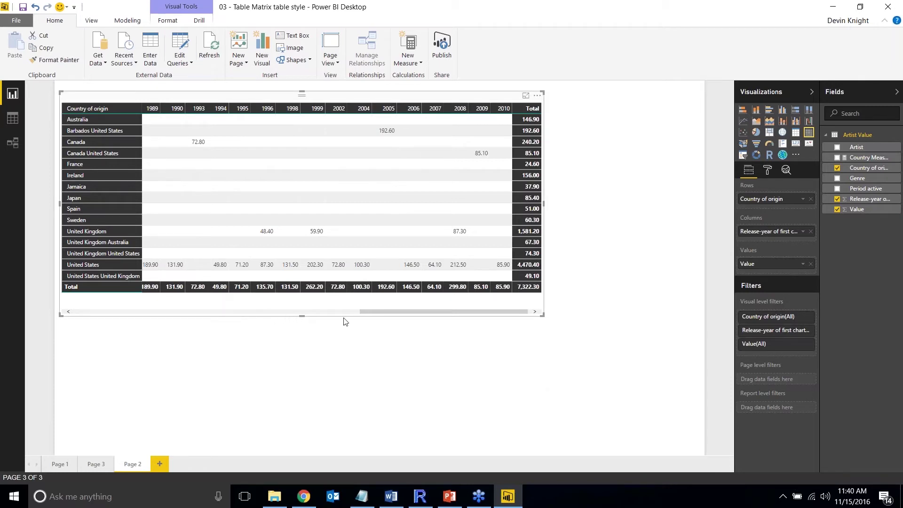
{"action": "left_click_drag", "start_coordinate": [390, 314], "coordinate": [162, 294]}
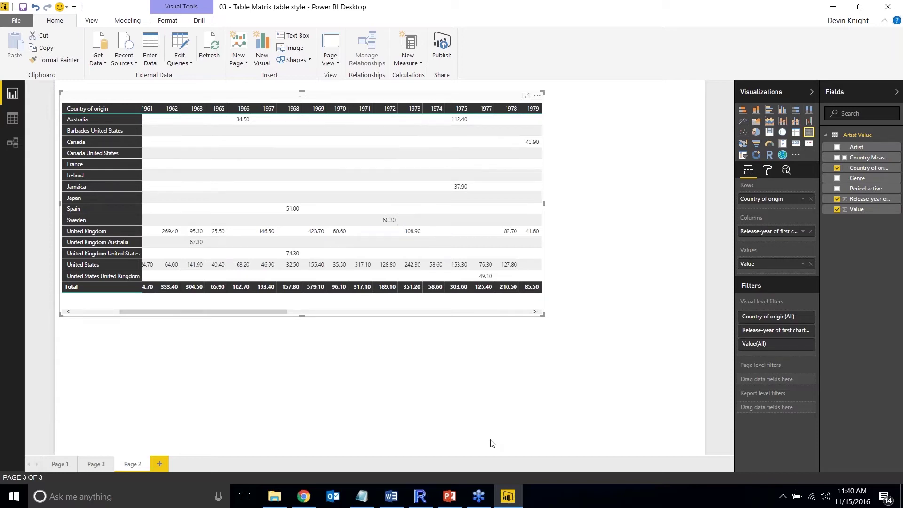
- Add a Genre slicer beside the table on Page 3
{"action": "left_click", "coordinate": [103, 459]}
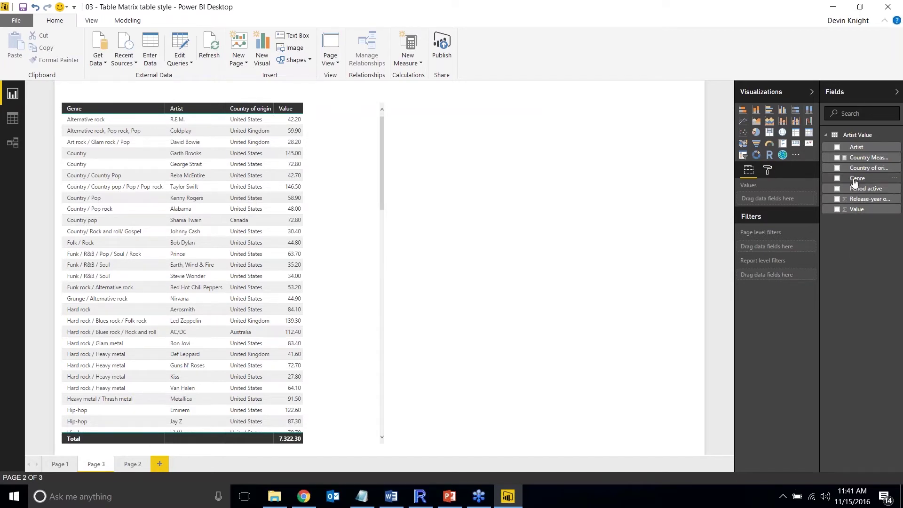
{"action": "left_click_drag", "start_coordinate": [856, 178], "coordinate": [578, 148]}
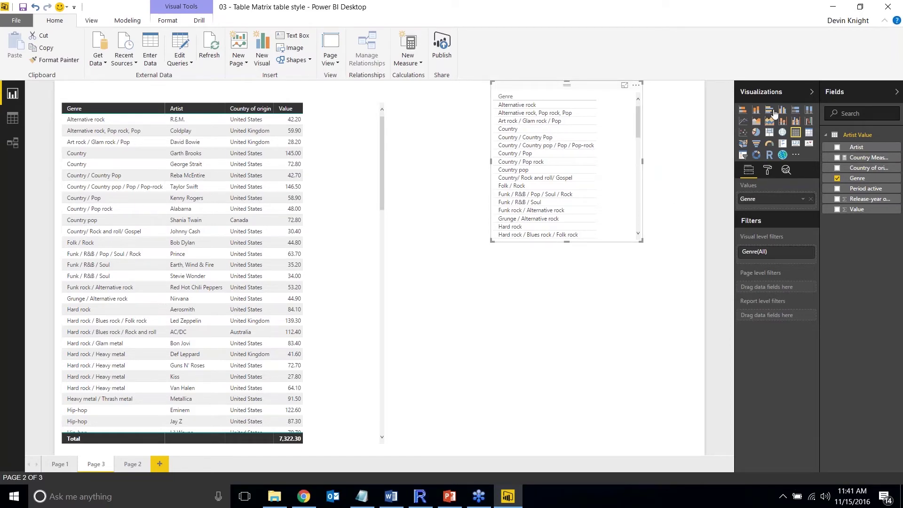
{"action": "left_click", "coordinate": [744, 159]}
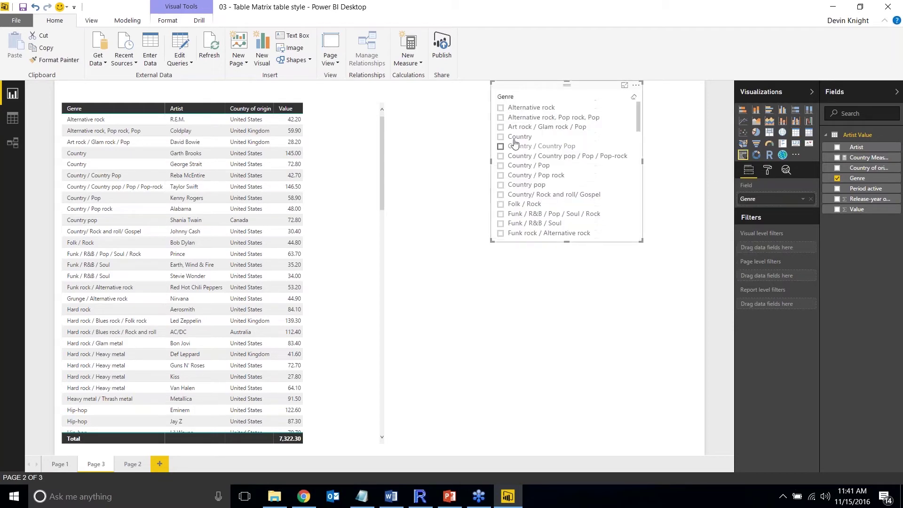
- Filter the table by one genre at a time in the slicer, including Country / Pop rock, Country / Pop and Country / Country Pop
{"action": "left_click", "coordinate": [500, 127]}
{"action": "left_click", "coordinate": [500, 184]}
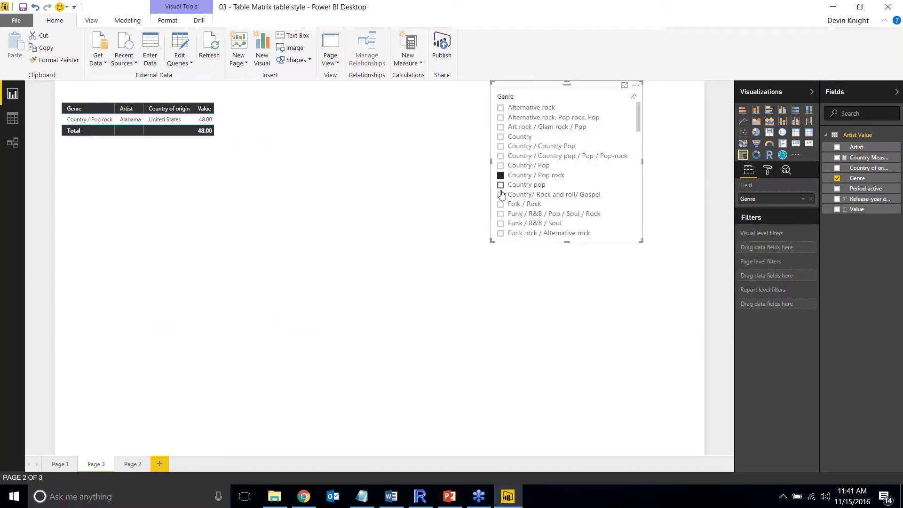
{"action": "left_click", "coordinate": [501, 194]}
{"action": "left_click", "coordinate": [500, 214]}
{"action": "left_click", "coordinate": [501, 174]}
{"action": "left_click", "coordinate": [500, 165]}
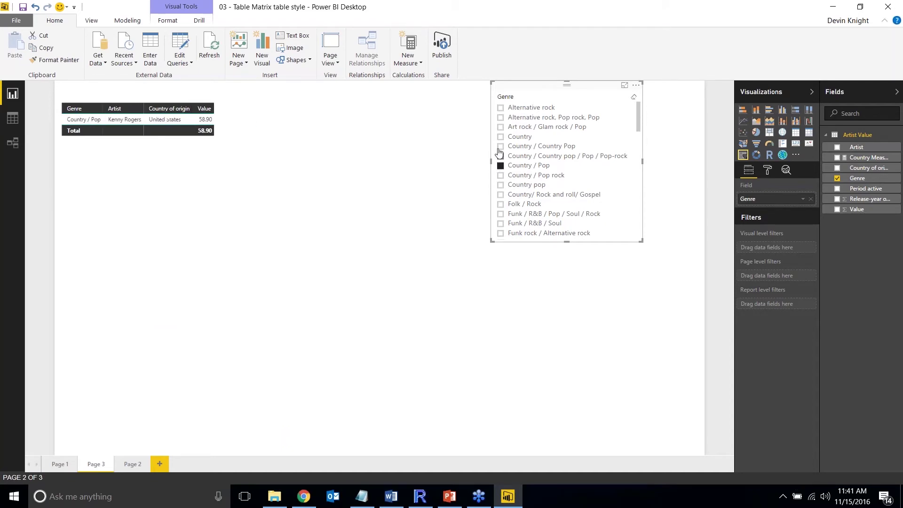
{"action": "left_click", "coordinate": [499, 146]}
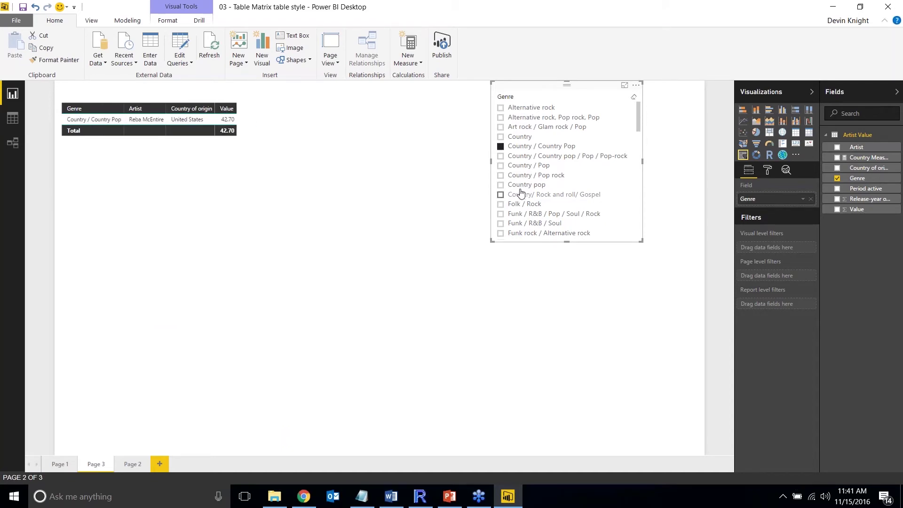
- Select several adjacent genres together in the slicer, from Country / Country pop / Pop / Pop-rock through Folk / Rock
{"action": "left_click", "coordinate": [500, 176]}
{"action": "left_click", "coordinate": [500, 156]}
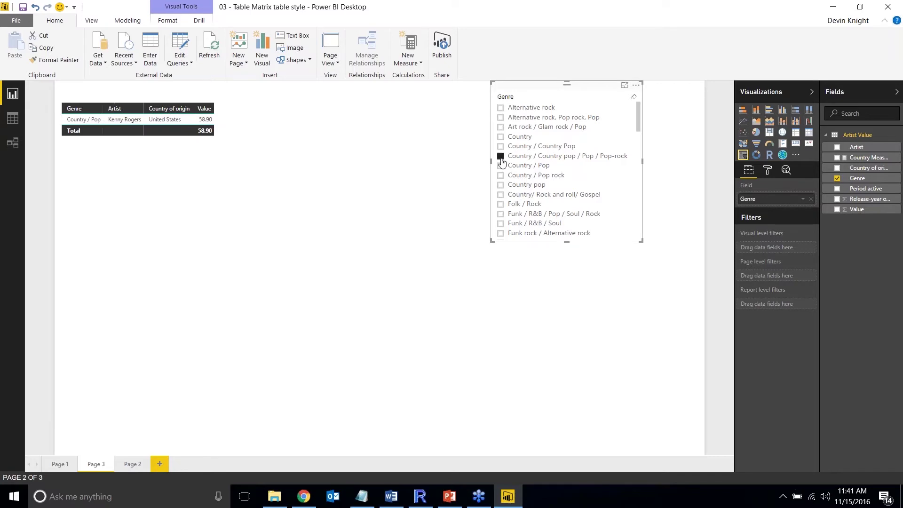
{"action": "left_click", "coordinate": [500, 165], "text": "ctrl"}
{"action": "left_click", "coordinate": [500, 175], "text": "ctrl"}
{"action": "left_click", "coordinate": [500, 185], "text": "ctrl"}
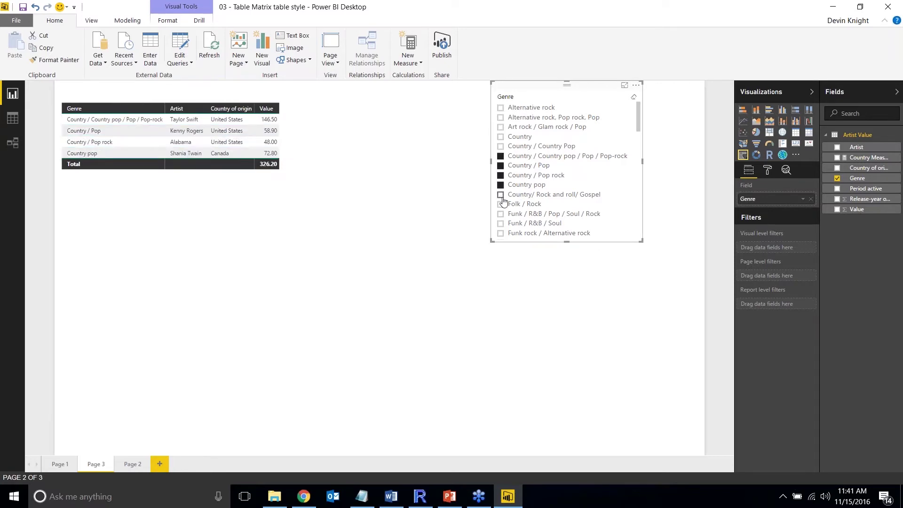
{"action": "left_click", "coordinate": [500, 194], "text": "ctrl"}
{"action": "left_click", "coordinate": [500, 204], "text": "ctrl"}
- Filter the table to Country / Country Pop and then Pop, soul, and clear the slicer's selection
{"action": "left_click", "coordinate": [500, 156]}
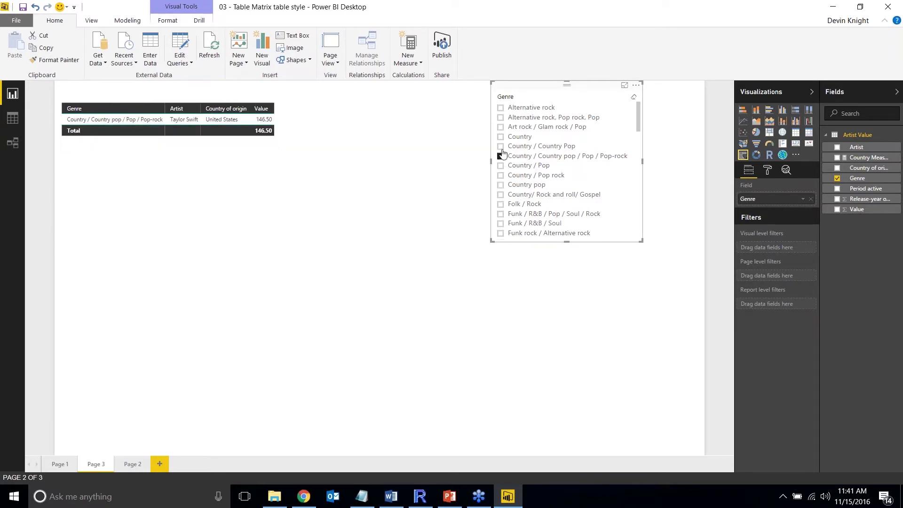
{"action": "left_click", "coordinate": [500, 146]}
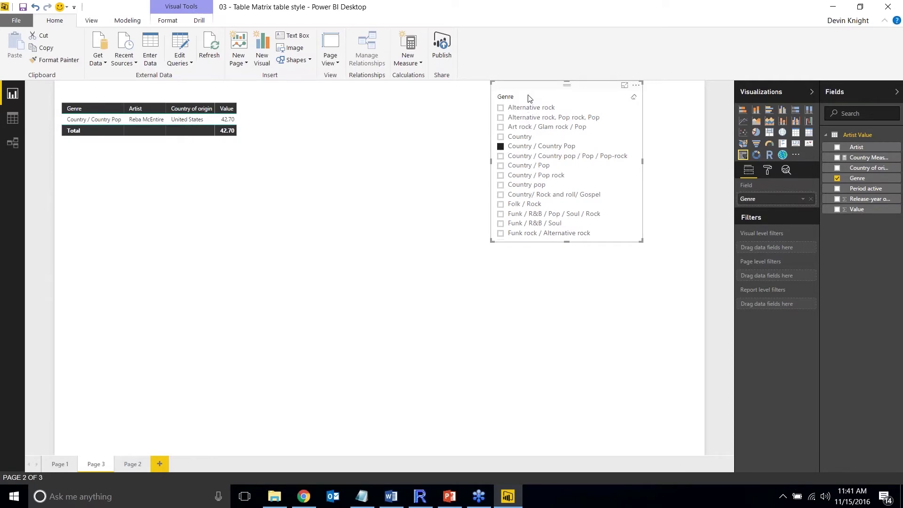
{"action": "left_click_drag", "start_coordinate": [638, 123], "coordinate": [645, 202]}
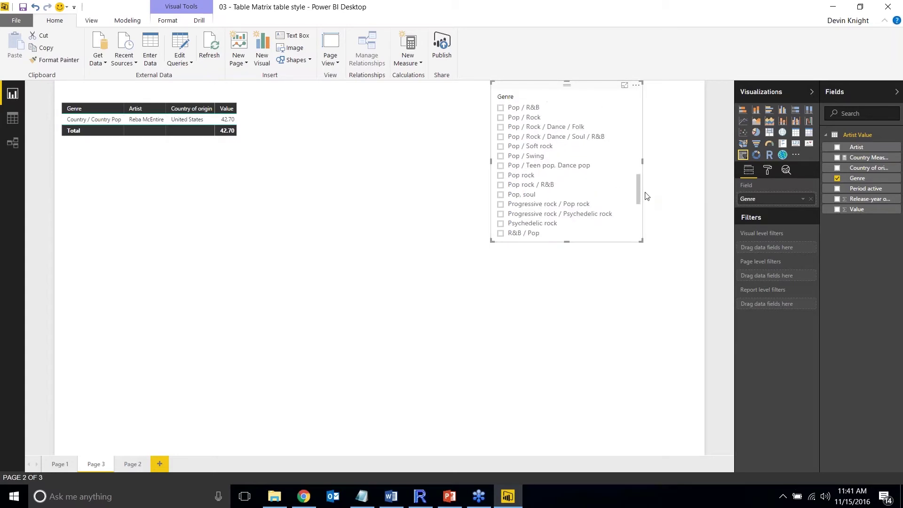
{"action": "left_click", "coordinate": [500, 169]}
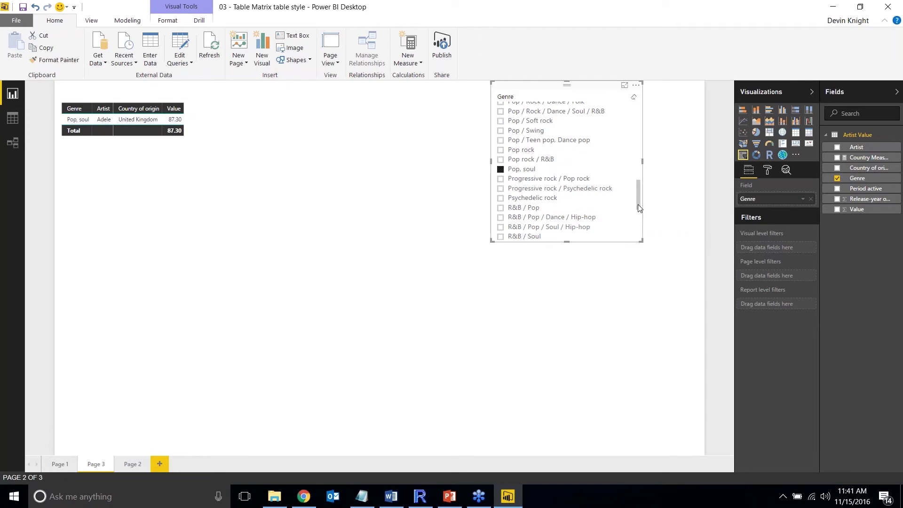
{"action": "left_click", "coordinate": [633, 98]}
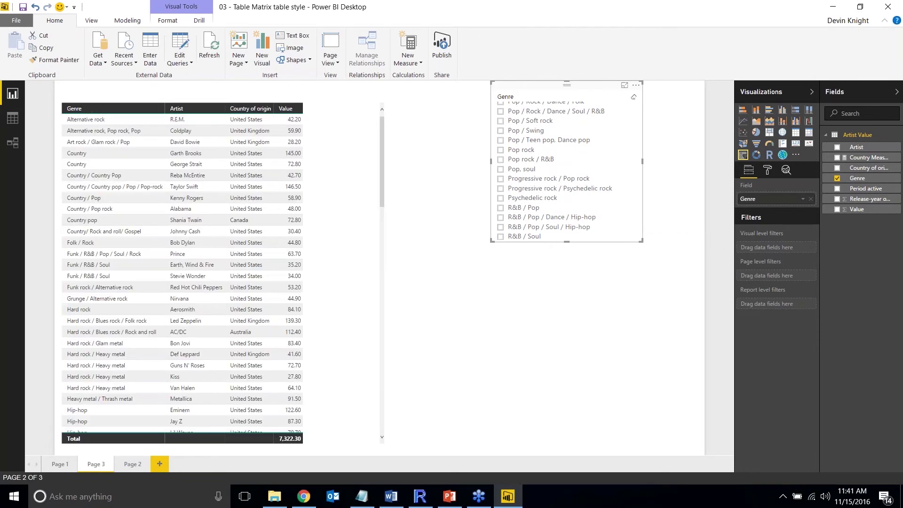
{"action": "left_click_drag", "start_coordinate": [639, 189], "coordinate": [643, 105]}
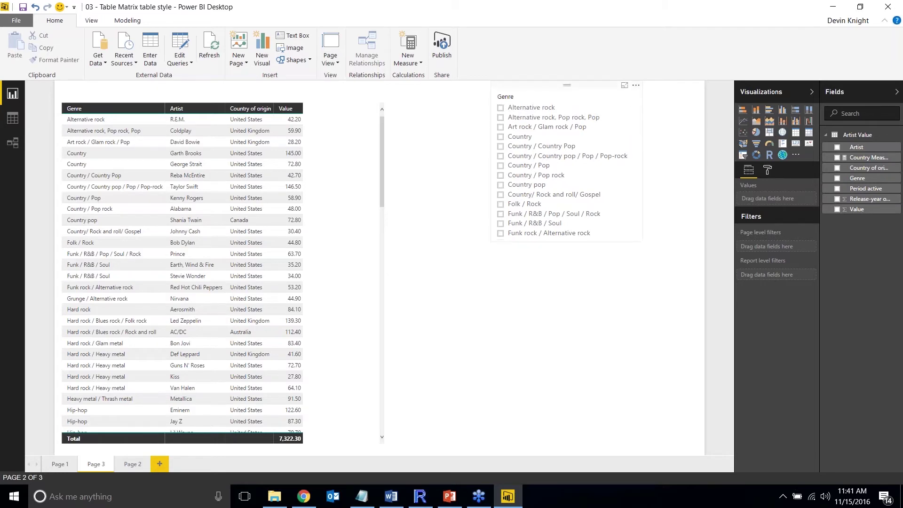
- Turn on the search box in the Genre slicer and search its genres for jazz
{"action": "left_click", "coordinate": [636, 88]}
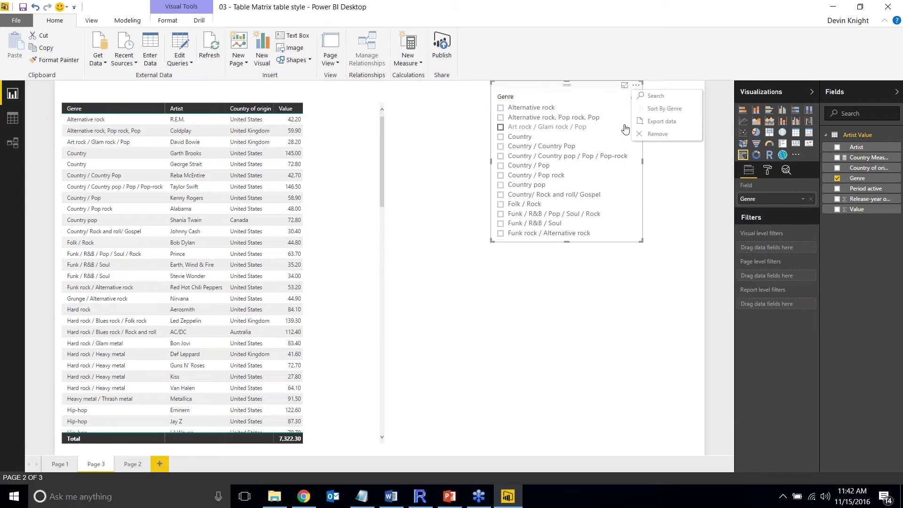
{"action": "left_click", "coordinate": [656, 96]}
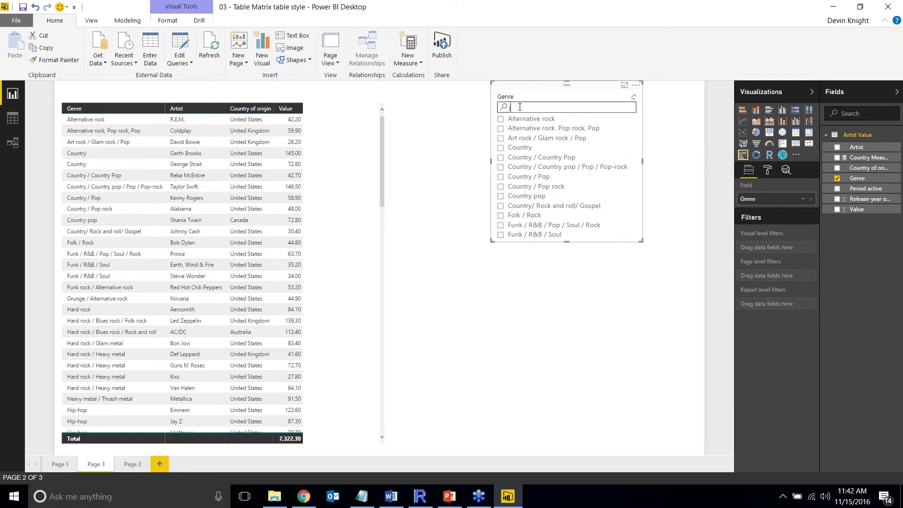
{"action": "type", "text": "jazz"}
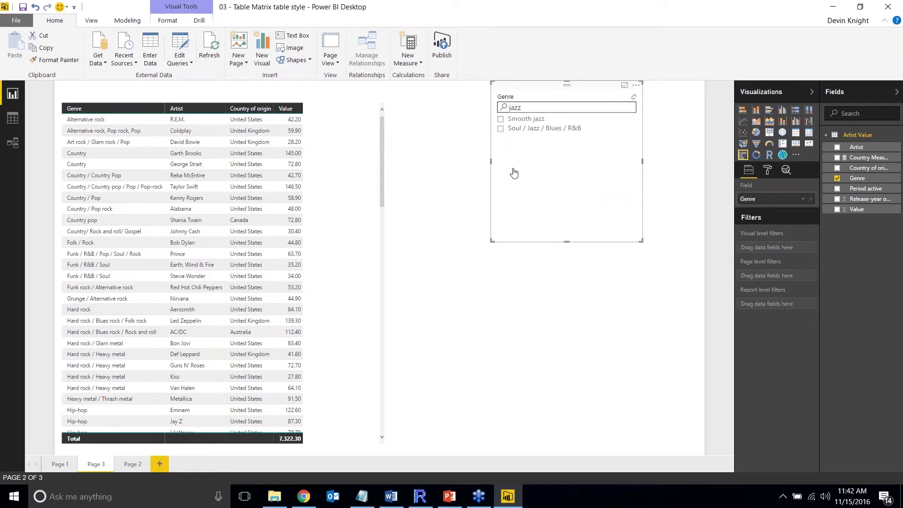
- Filter the table to both Soul / Jazz / Blues / R&B and Smooth jazz in the slicer
{"action": "left_click", "coordinate": [501, 129]}
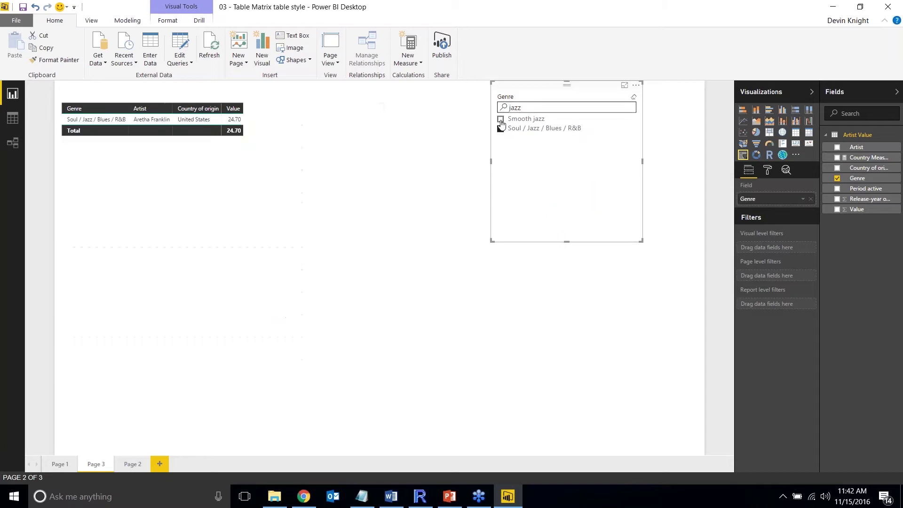
{"action": "left_click", "coordinate": [500, 119], "text": "ctrl"}
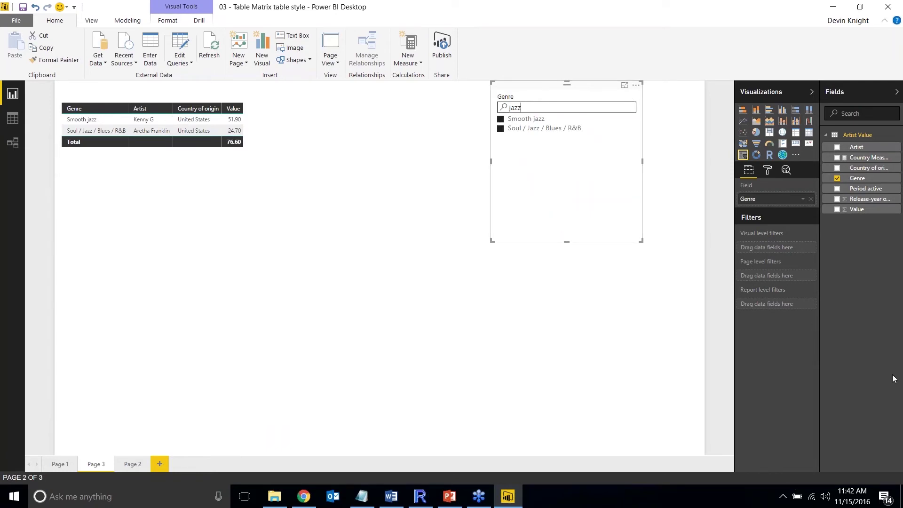
{"action": "left_click", "coordinate": [466, 247]}
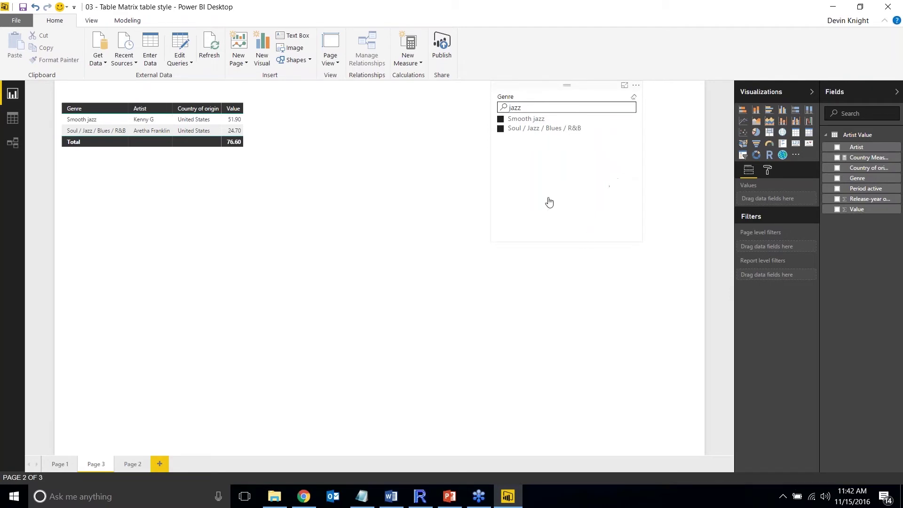
- Open the conditional formatting settings for the Value field of the Table Example table on Page 1
{"action": "left_click", "coordinate": [391, 496]}
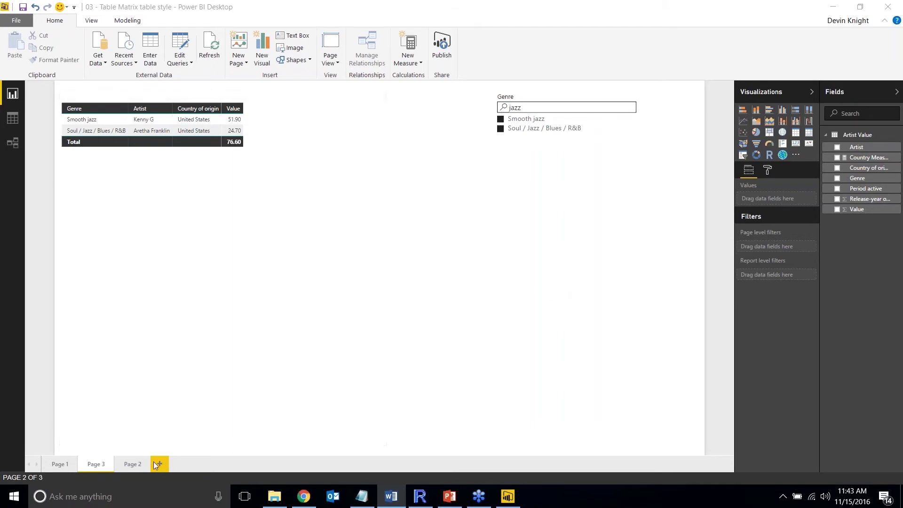
{"action": "left_click", "coordinate": [65, 464]}
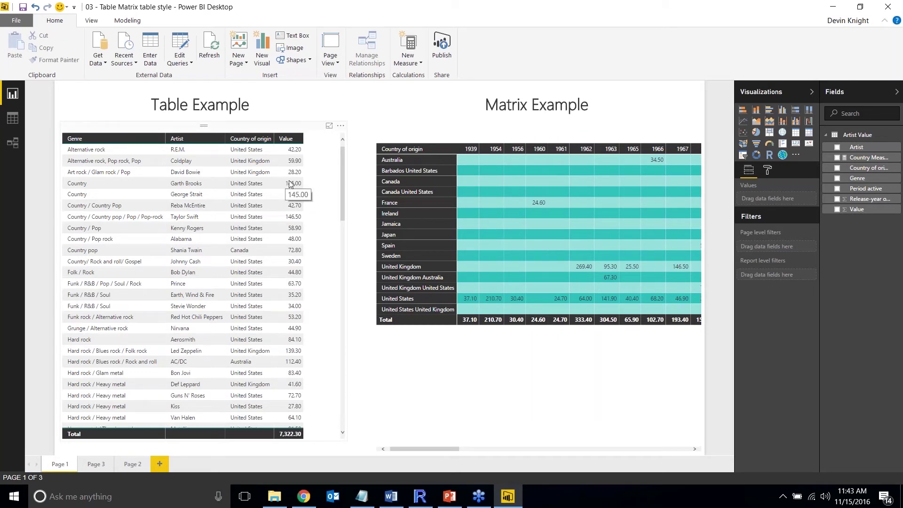
{"action": "left_click", "coordinate": [284, 145]}
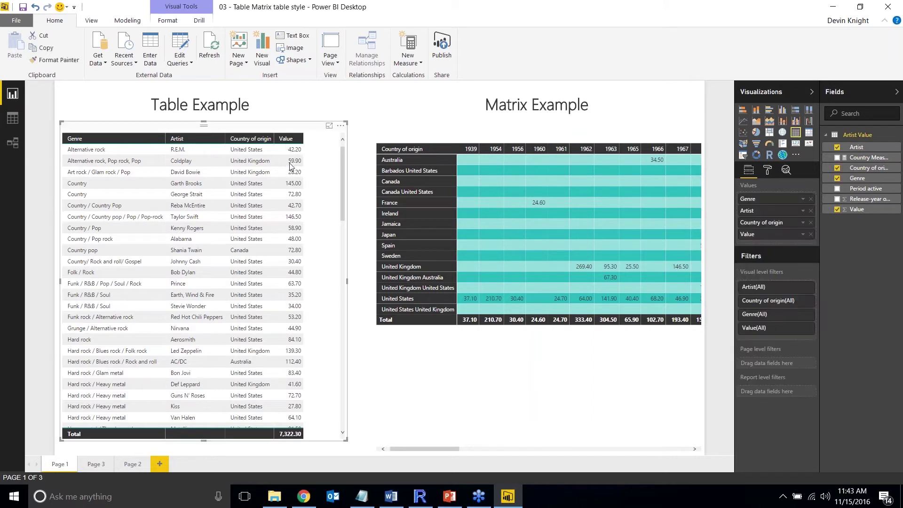
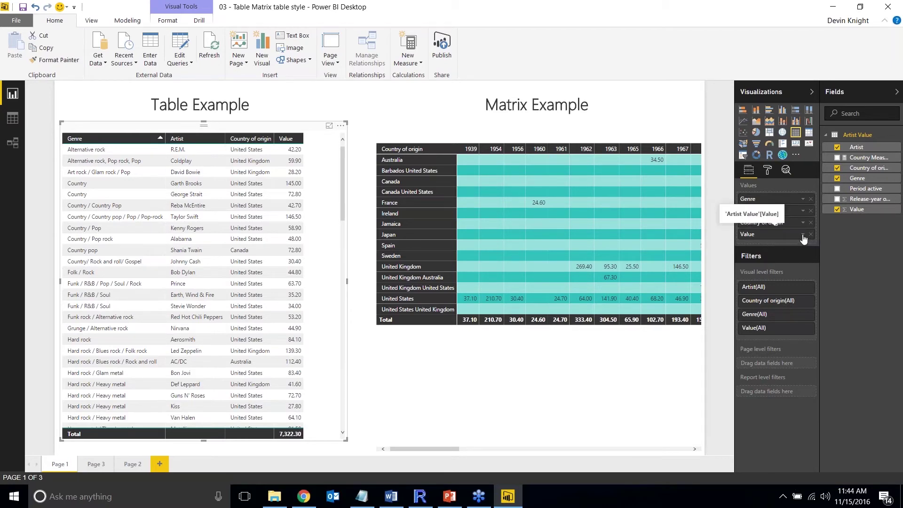
{"action": "left_click", "coordinate": [802, 235]}
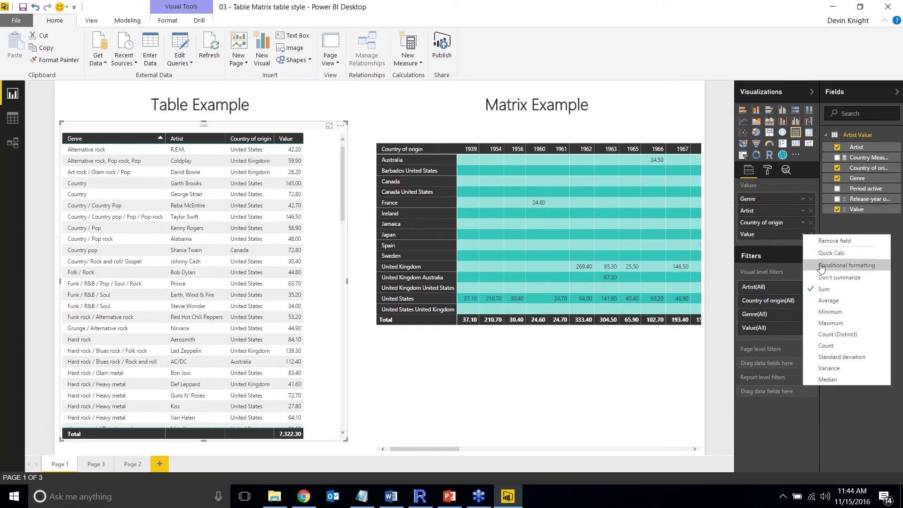
{"action": "left_click", "coordinate": [861, 272]}
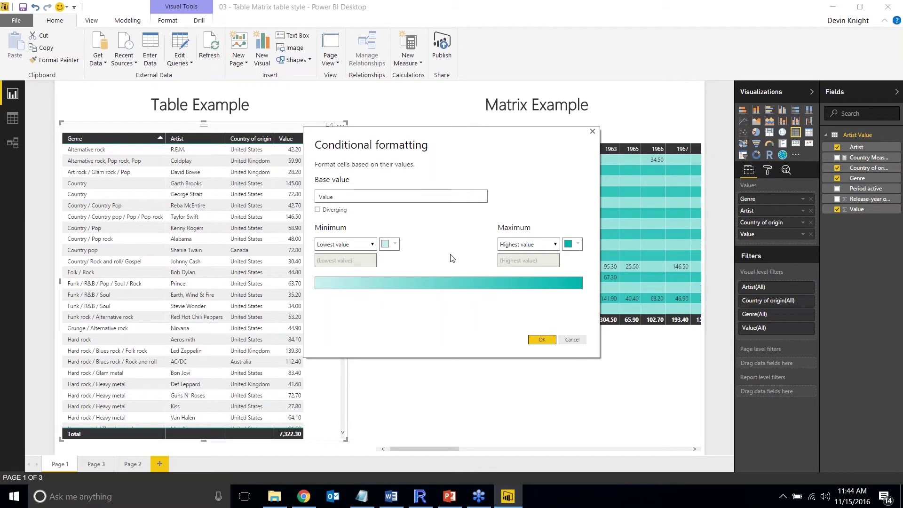
- Toggle the diverging color scale on and off, and try a number minimum of 40 and a number maximum of 500
{"action": "left_click", "coordinate": [318, 209]}
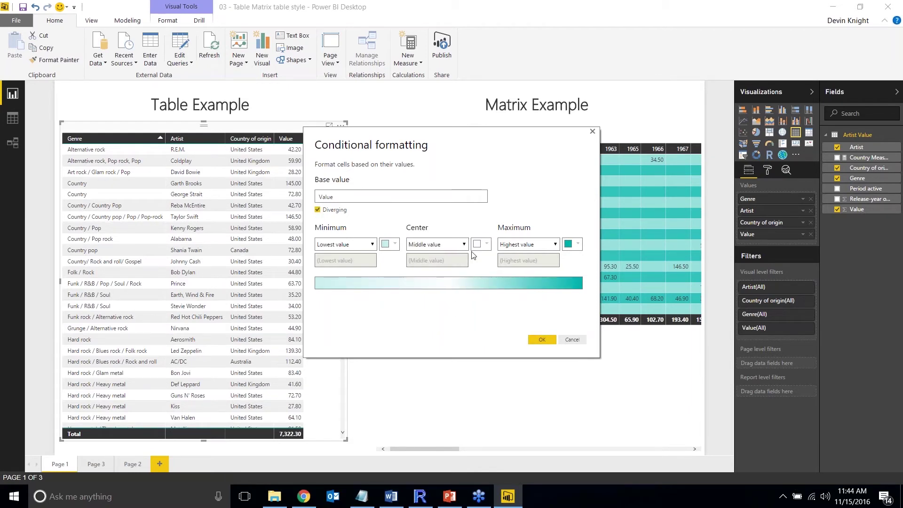
{"action": "left_click", "coordinate": [314, 211]}
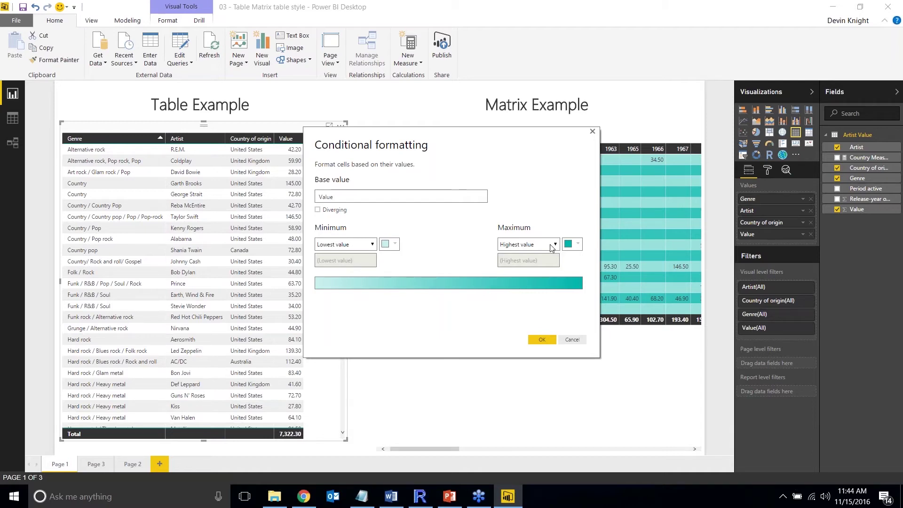
{"action": "left_click", "coordinate": [371, 244]}
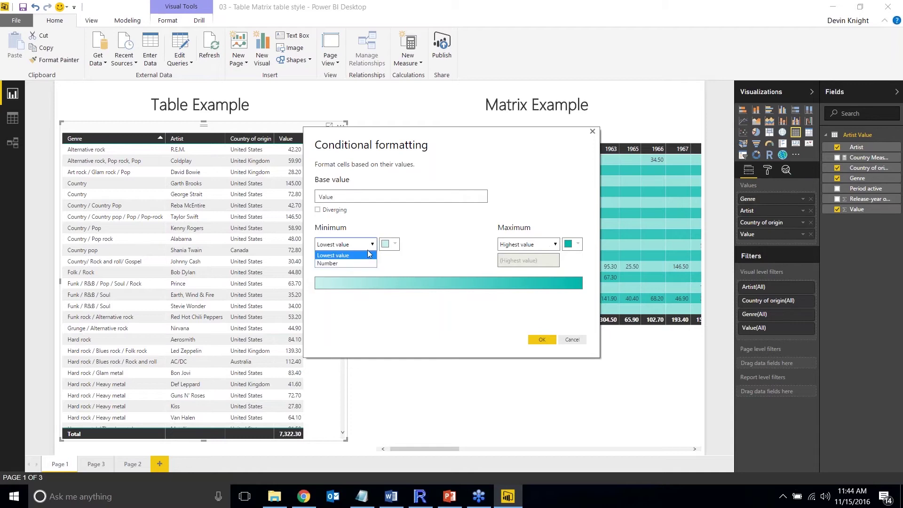
{"action": "left_click", "coordinate": [344, 263]}
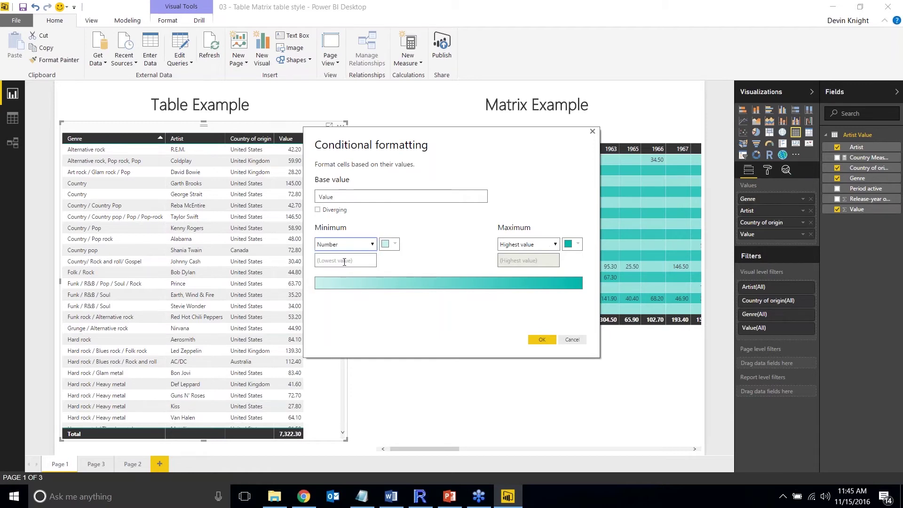
{"action": "left_click", "coordinate": [347, 261]}
{"action": "type", "text": "40"}
{"action": "left_click", "coordinate": [555, 244]}
{"action": "left_click", "coordinate": [547, 266]}
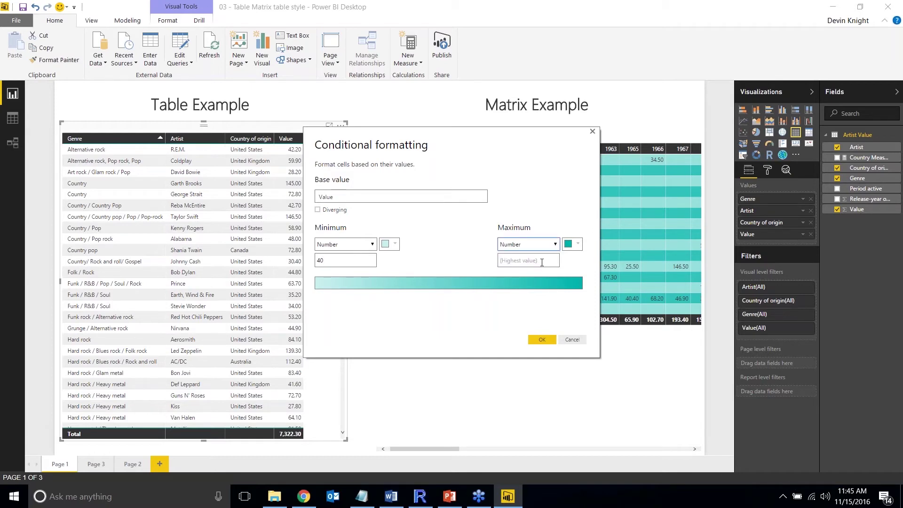
{"action": "left_click", "coordinate": [541, 261]}
{"action": "type", "text": "500"}
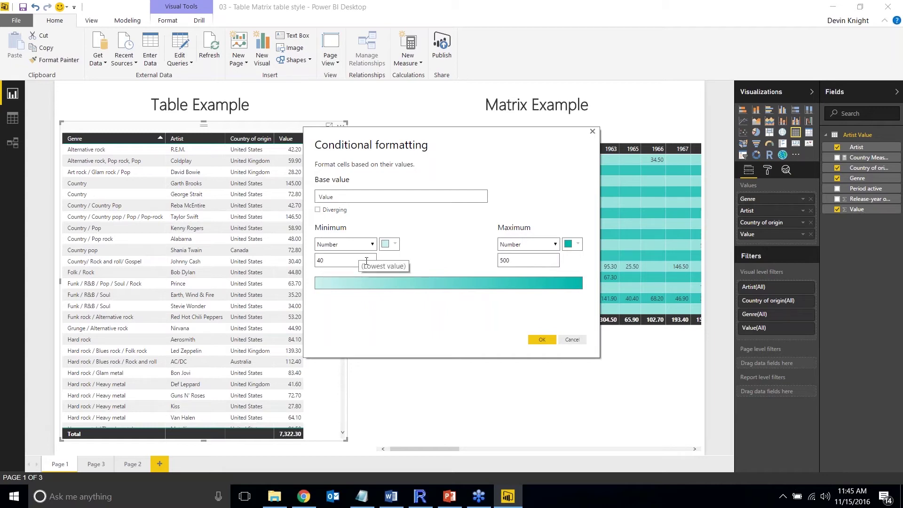
- Return the color scale's minimum to Lowest value and its maximum to Highest value
{"action": "left_click", "coordinate": [373, 246]}
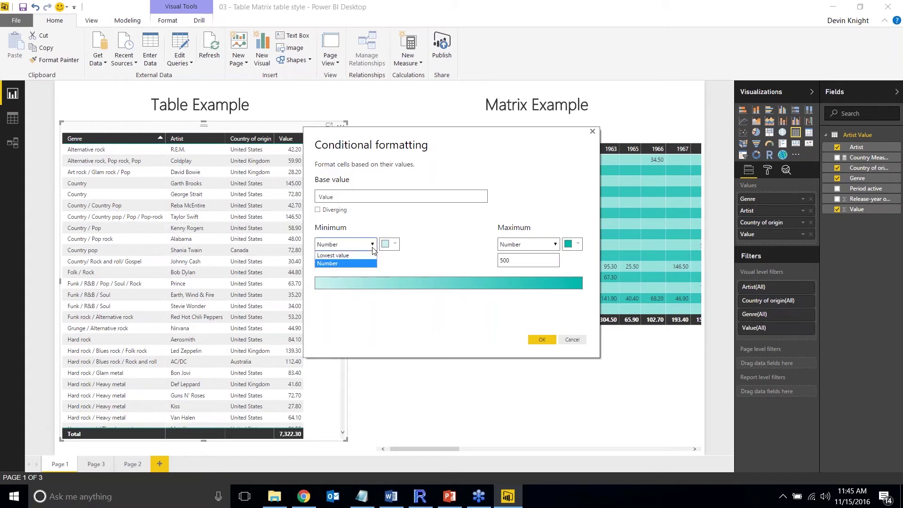
{"action": "left_click", "coordinate": [328, 256]}
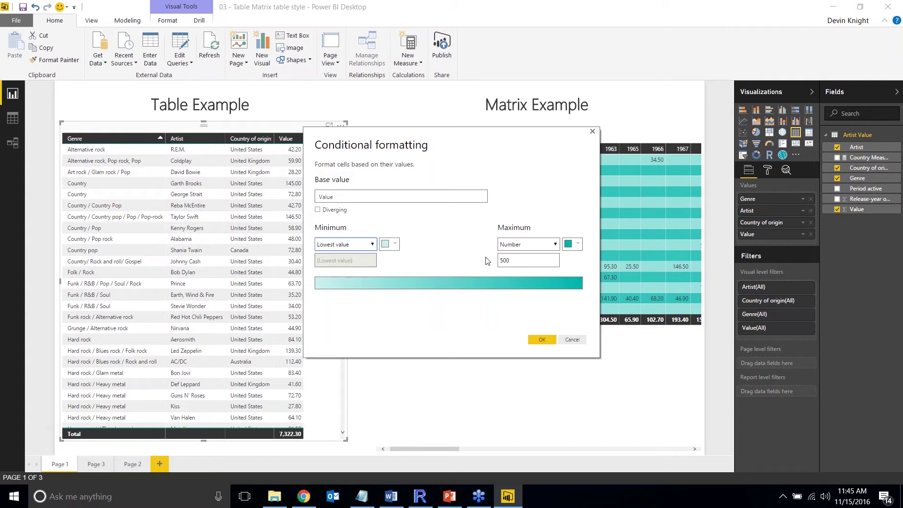
{"action": "left_click", "coordinate": [540, 243]}
{"action": "left_click", "coordinate": [535, 255]}
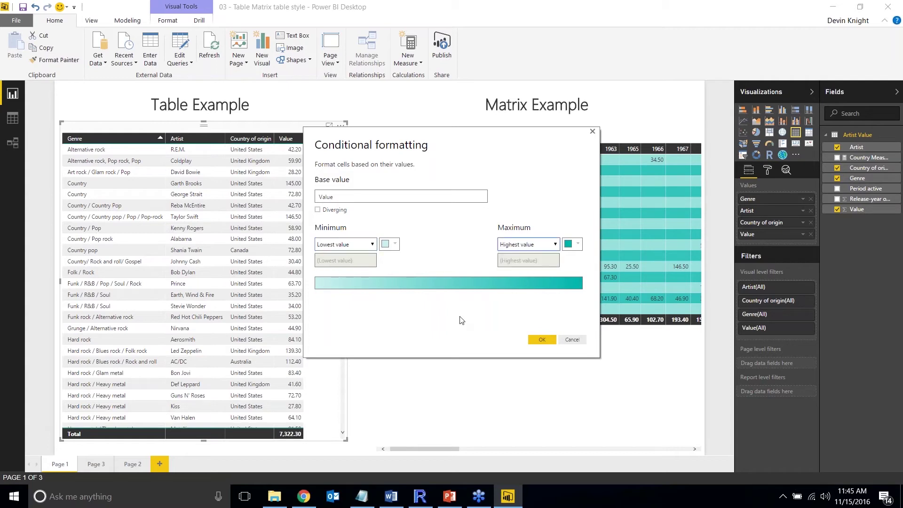
- Apply a Value color scale with red for the highest and teal for the lowest, and sort the table by Value descending
{"action": "left_click", "coordinate": [580, 249]}
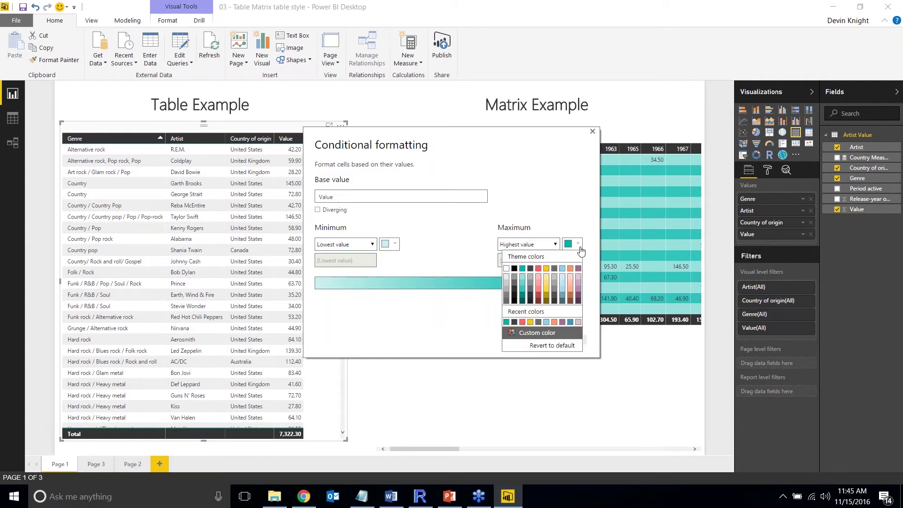
{"action": "left_click", "coordinate": [537, 275]}
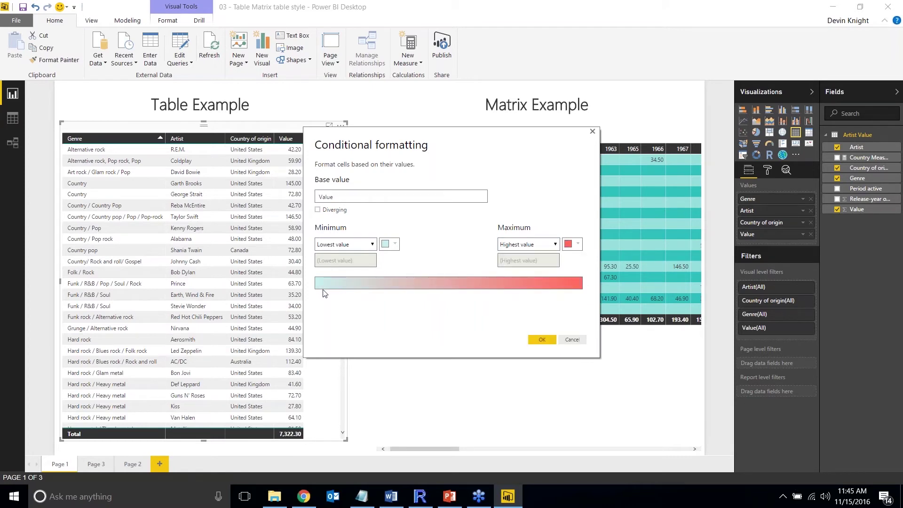
{"action": "left_click", "coordinate": [395, 244]}
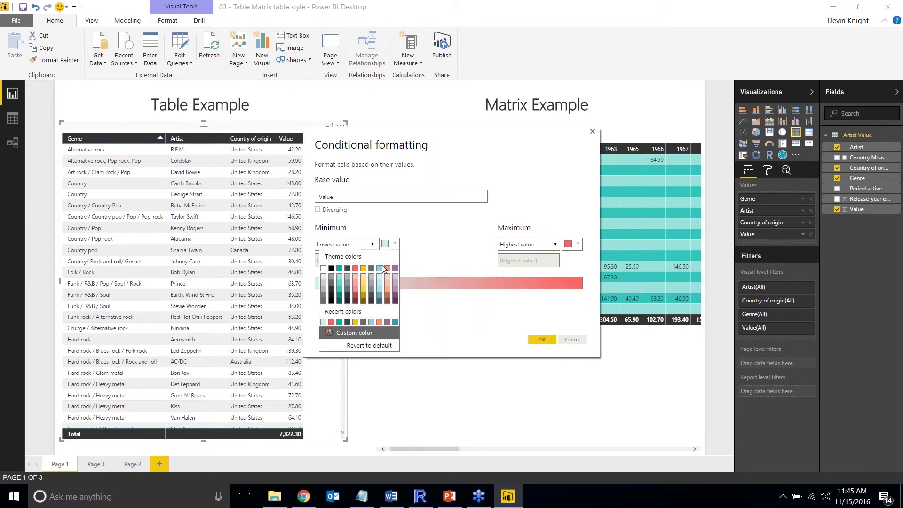
{"action": "left_click", "coordinate": [341, 269]}
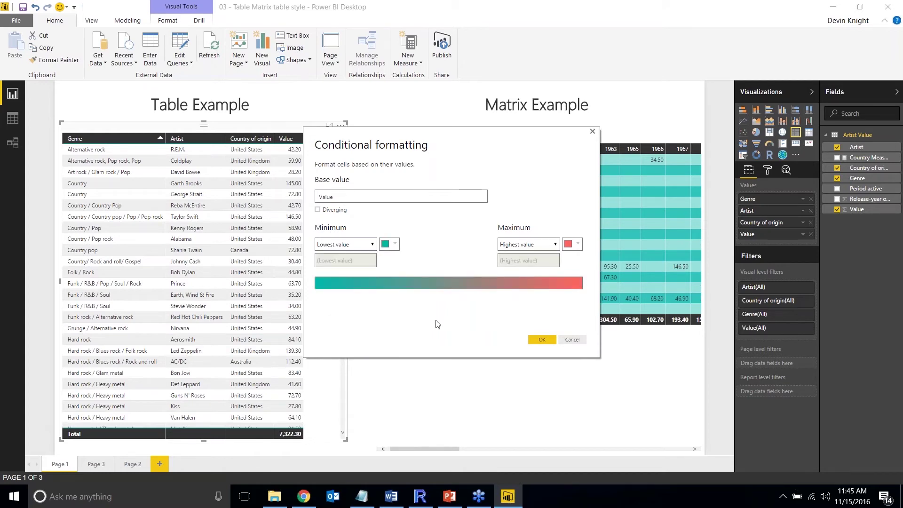
{"action": "left_click", "coordinate": [541, 339]}
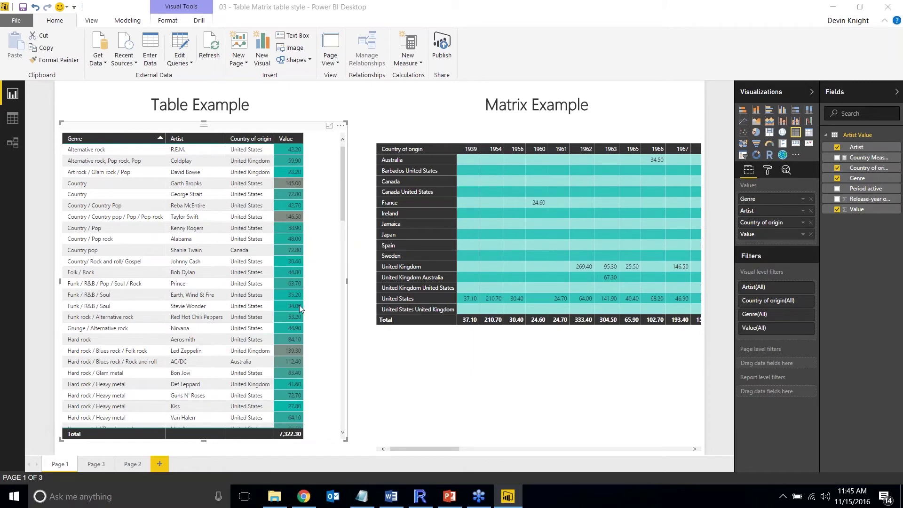
{"action": "left_click", "coordinate": [291, 140]}
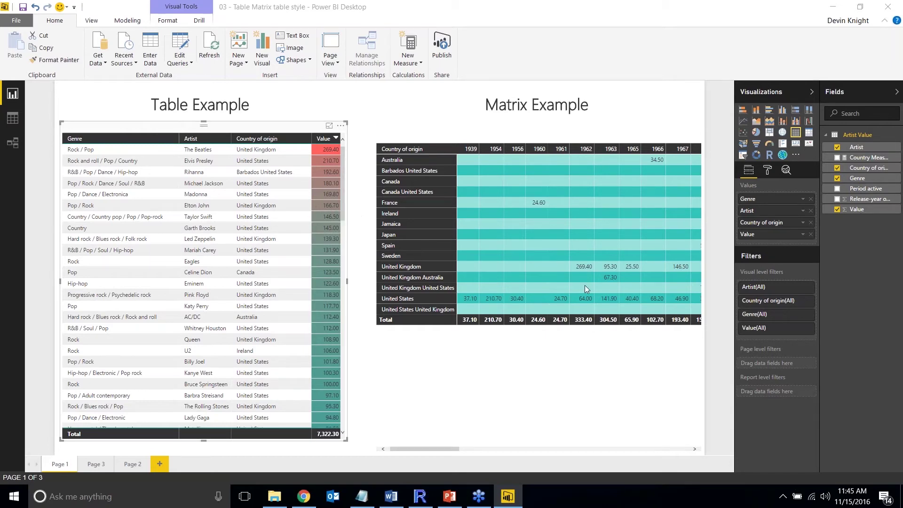
- Add a second Value column to the table, widening the table and narrowing the matrix to make room for it
{"action": "key", "text": "alt+Tab"}
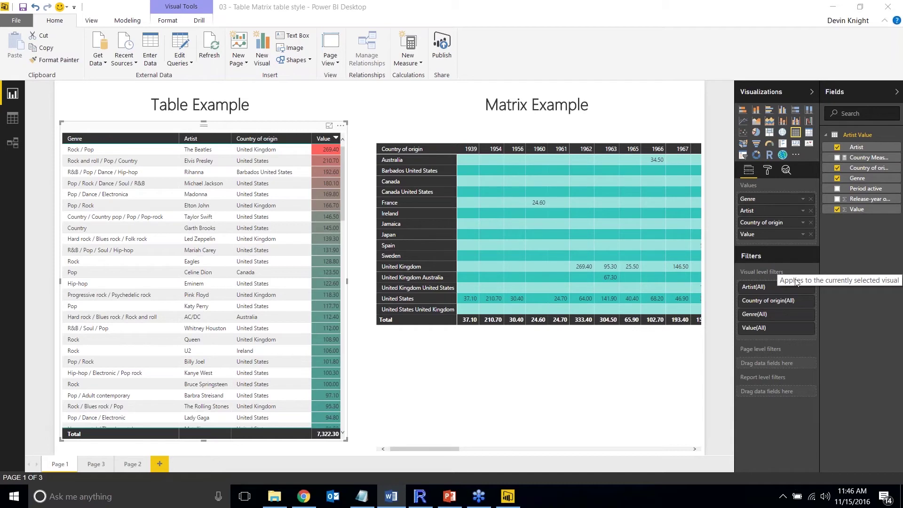
{"action": "left_click_drag", "start_coordinate": [856, 209], "coordinate": [797, 243]}
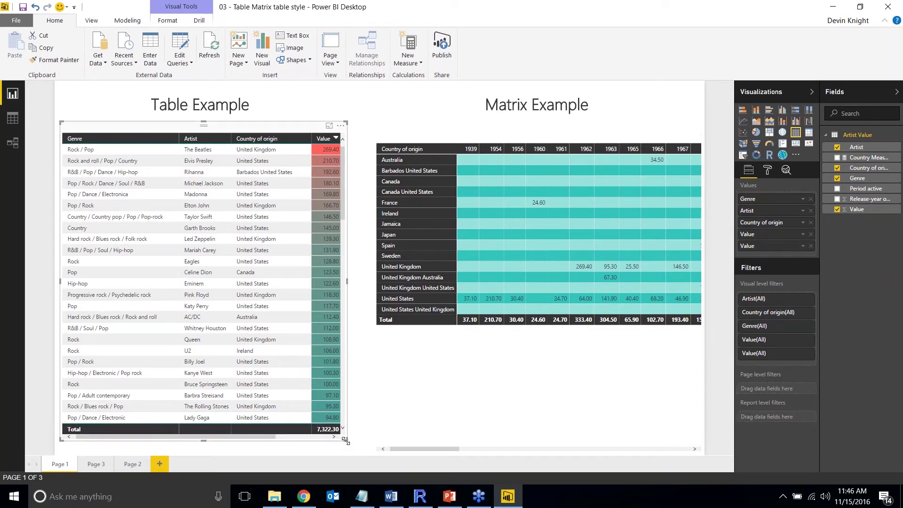
{"action": "left_click_drag", "start_coordinate": [344, 441], "coordinate": [393, 443]}
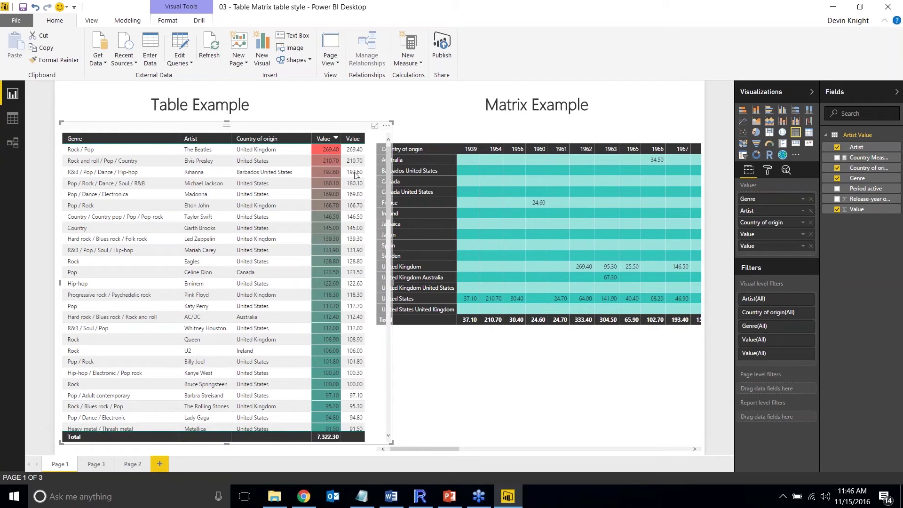
{"action": "left_click", "coordinate": [416, 139]}
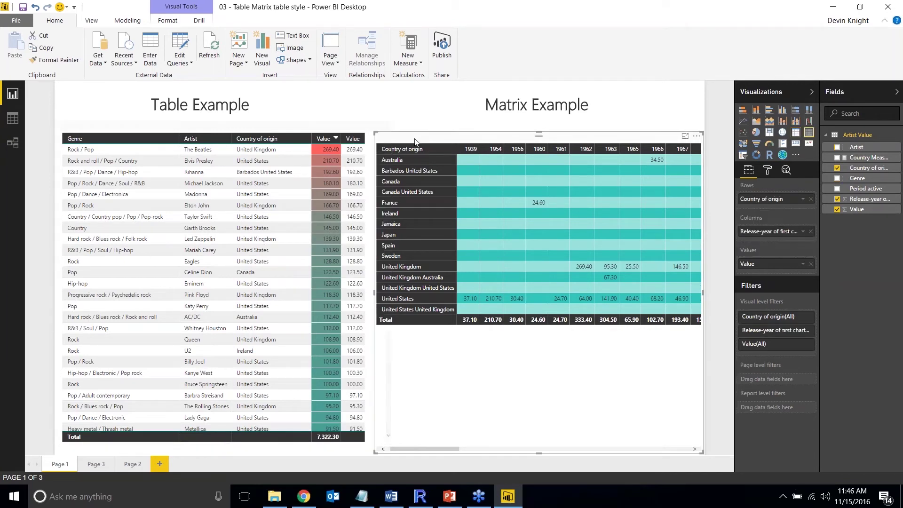
{"action": "left_click_drag", "start_coordinate": [378, 134], "coordinate": [462, 140]}
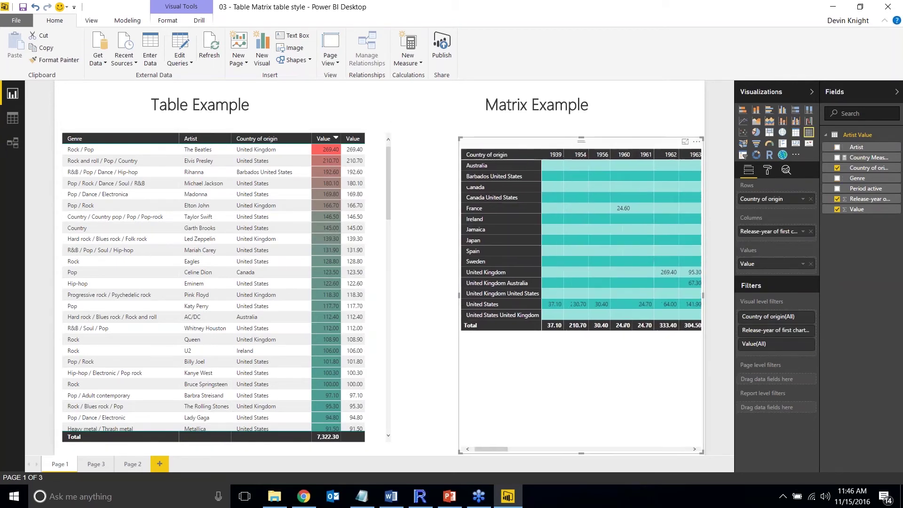
- Increase the Table Example table's text size to 12 in its general formatting options
{"action": "left_click", "coordinate": [386, 151]}
{"action": "left_click", "coordinate": [764, 172]}
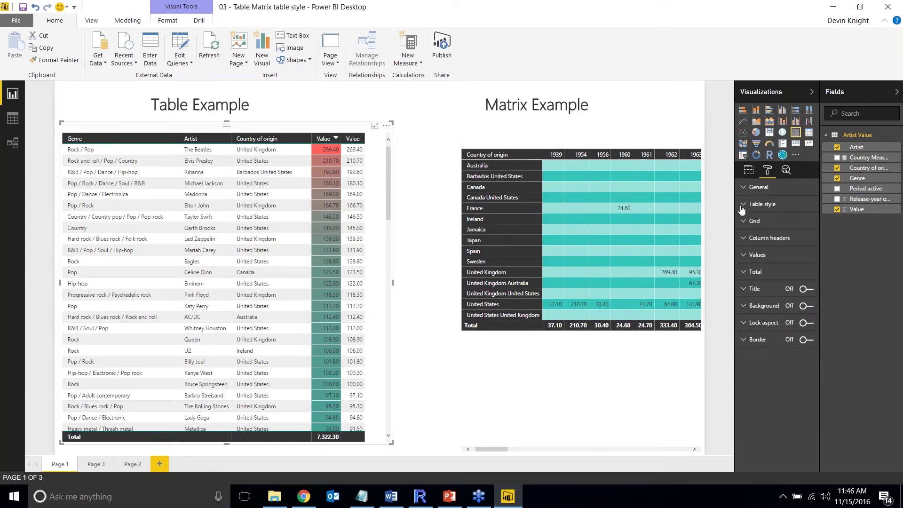
{"action": "left_click", "coordinate": [742, 188]}
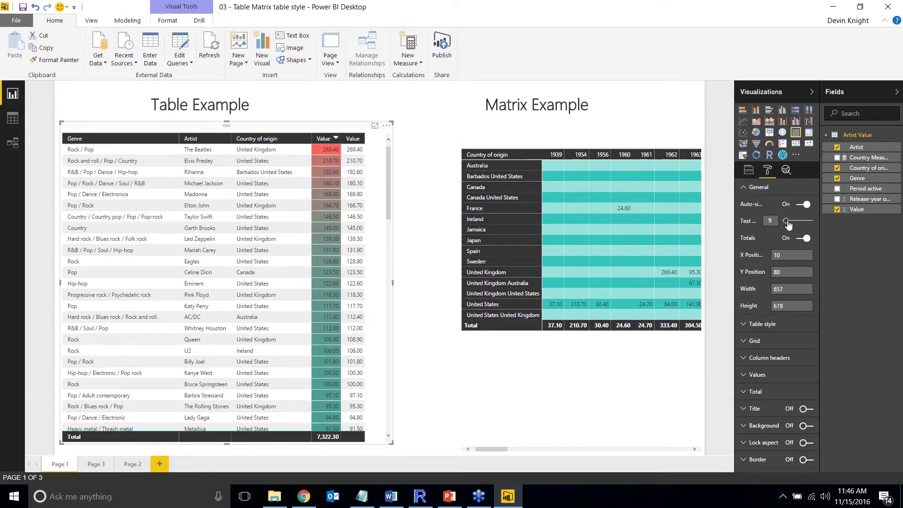
{"action": "left_click_drag", "start_coordinate": [788, 225], "coordinate": [789, 225]}
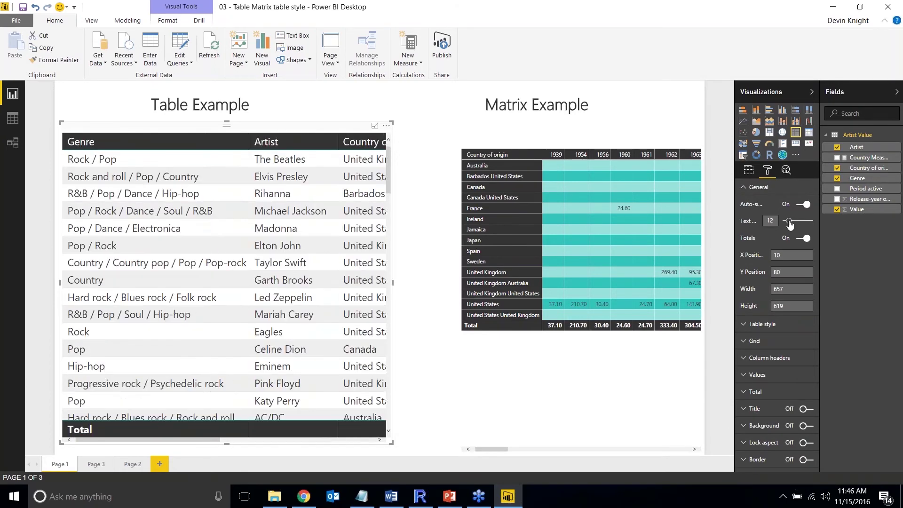
- Widen the Table Example table until both Value columns fit, and keep that table selected
{"action": "left_click_drag", "start_coordinate": [392, 442], "coordinate": [509, 440]}
{"action": "left_click", "coordinate": [490, 441]}
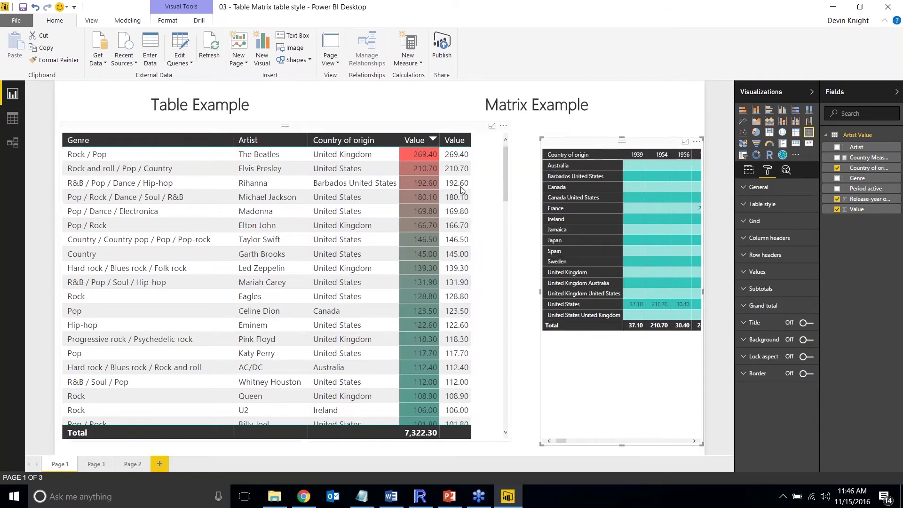
{"action": "left_click", "coordinate": [479, 175]}
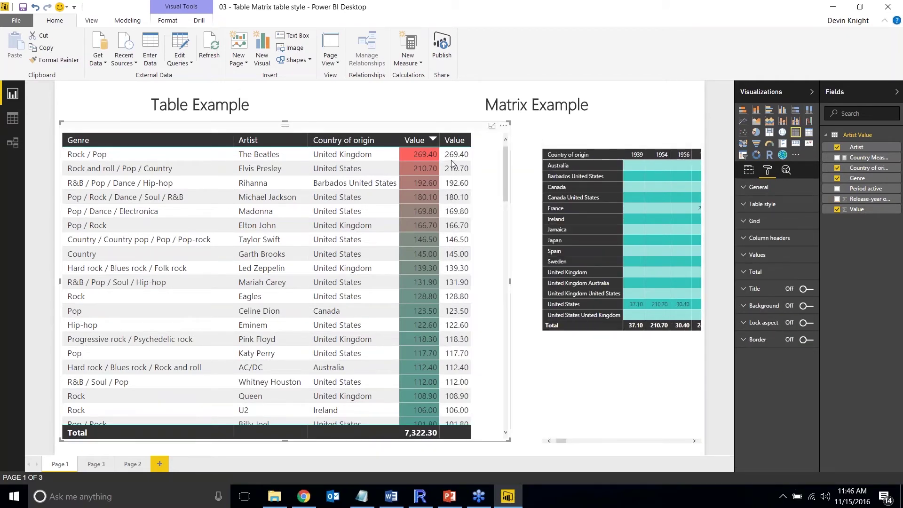
{"action": "mouse_move", "coordinate": [451, 164]}
- Start a Quick Calc on the table's second Value field and summarize its value by Sum
{"action": "left_click", "coordinate": [748, 170]}
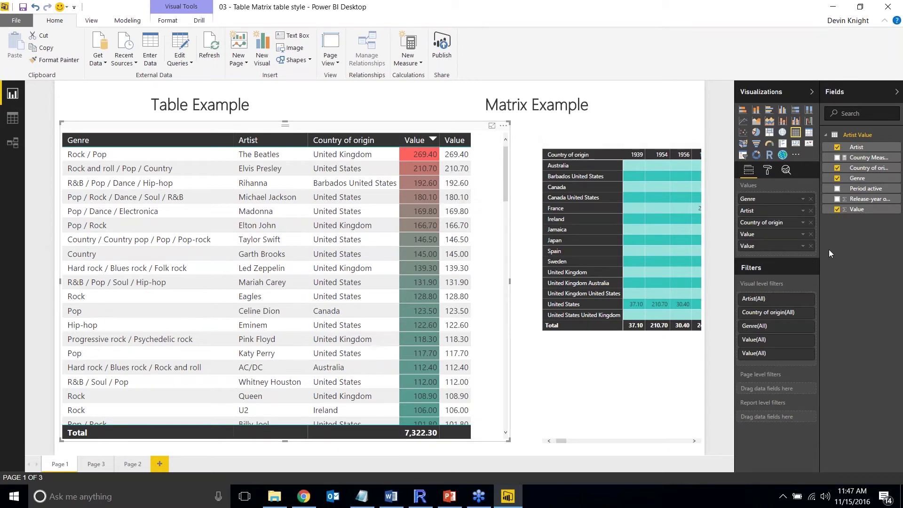
{"action": "left_click", "coordinate": [803, 246]}
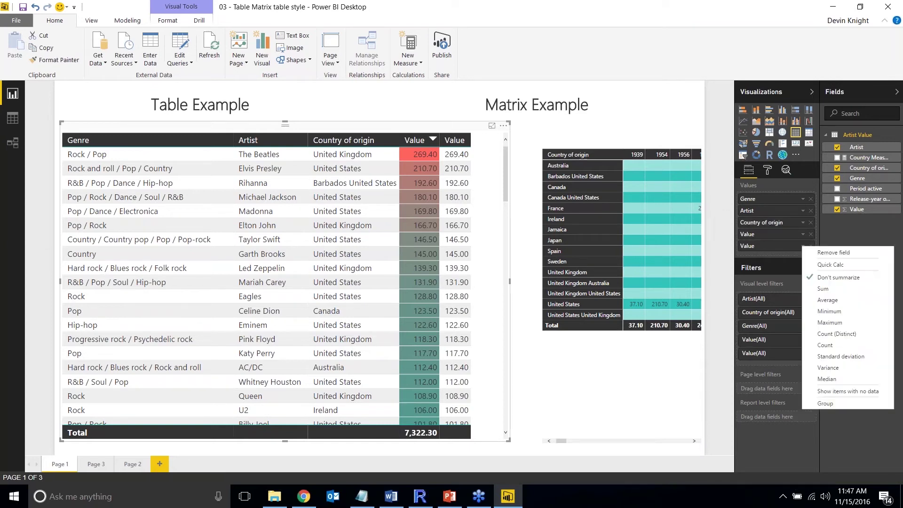
{"action": "left_click", "coordinate": [845, 270]}
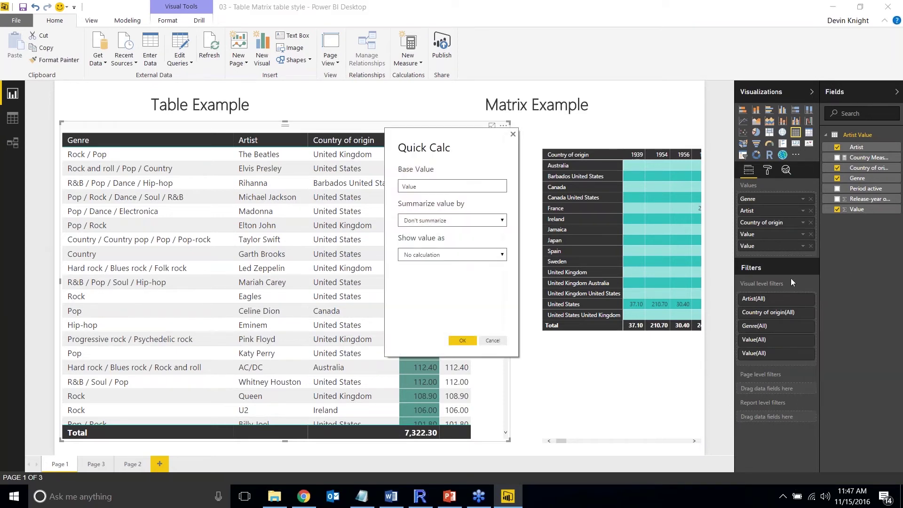
{"action": "left_click", "coordinate": [435, 254]}
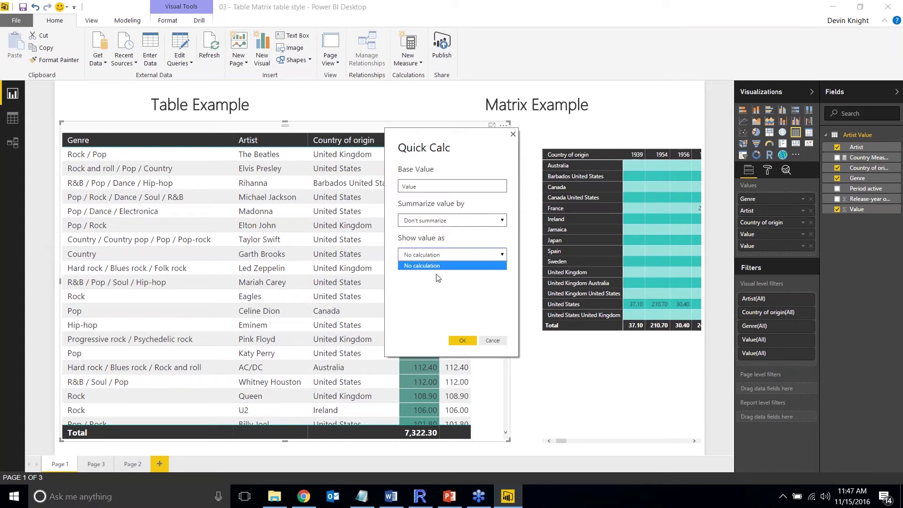
{"action": "left_click", "coordinate": [422, 221]}
{"action": "left_click", "coordinate": [442, 238]}
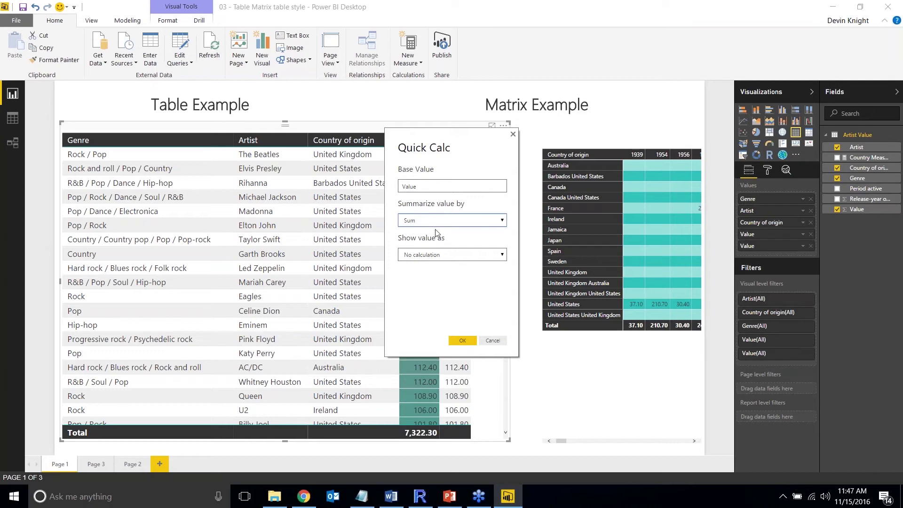
{"action": "left_click", "coordinate": [460, 258]}
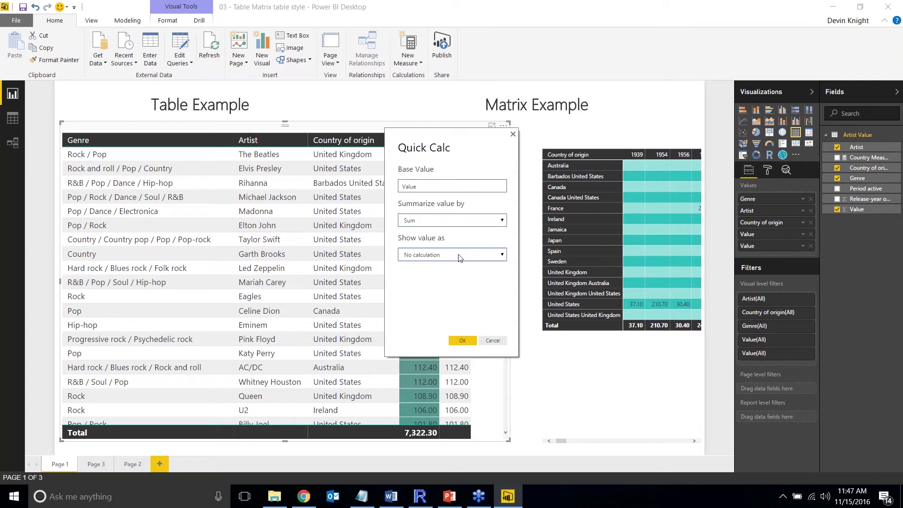
{"action": "left_click", "coordinate": [436, 223]}
{"action": "left_click", "coordinate": [436, 224]}
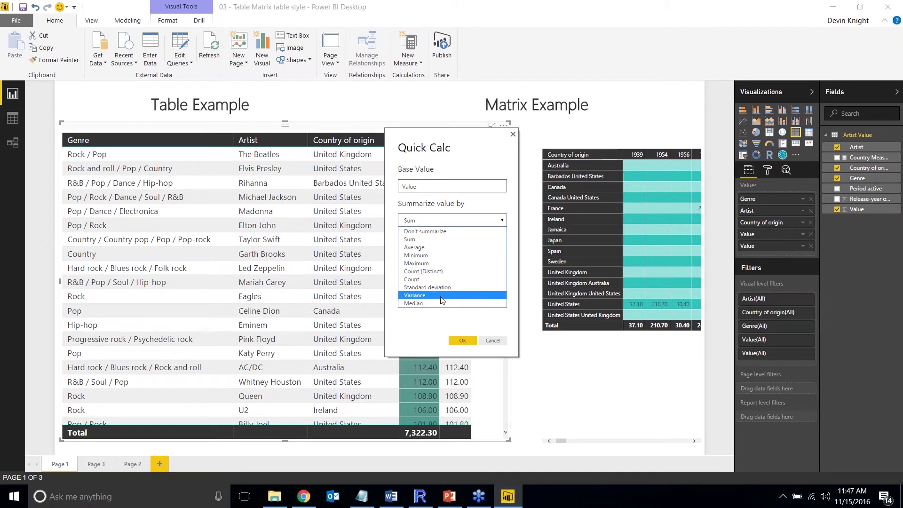
{"action": "left_click", "coordinate": [441, 313]}
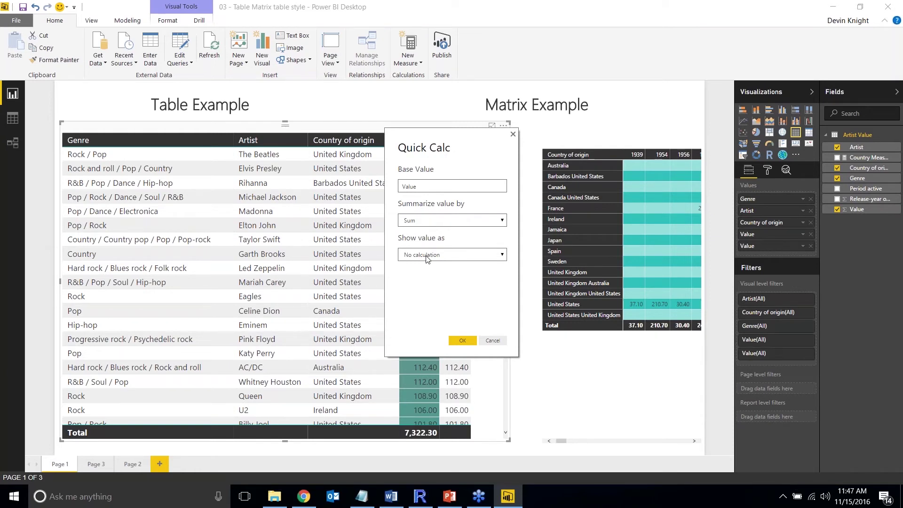
- Show the second Value field as Percent of grand total and apply the Quick Calc
{"action": "left_click", "coordinate": [502, 256]}
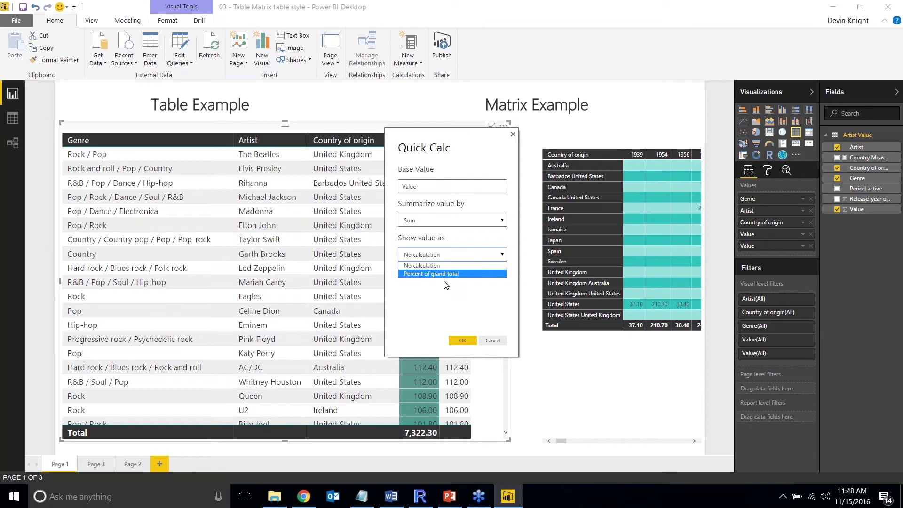
{"action": "left_click", "coordinate": [417, 274]}
{"action": "left_click", "coordinate": [463, 340]}
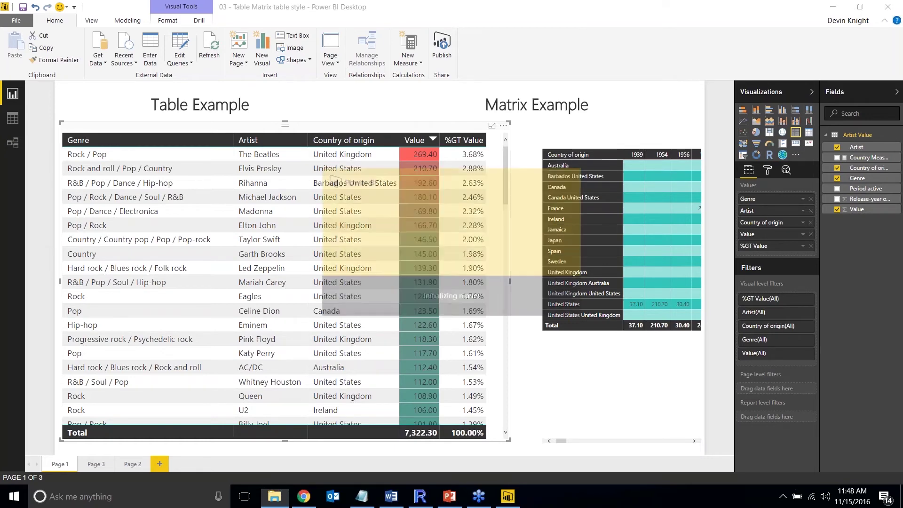
- Close the table style report without saving and switch to the 07 - Analytics Pane report
{"action": "left_click", "coordinate": [888, 7]}
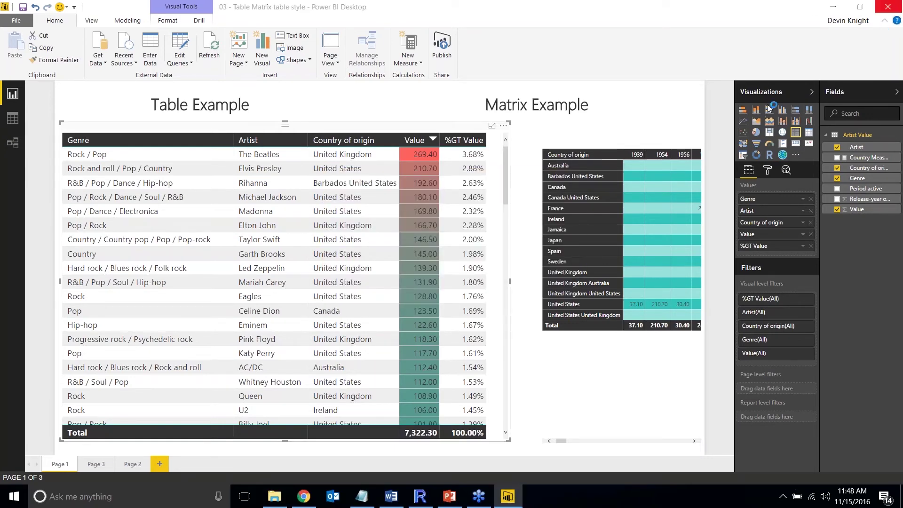
{"action": "left_click", "coordinate": [517, 265]}
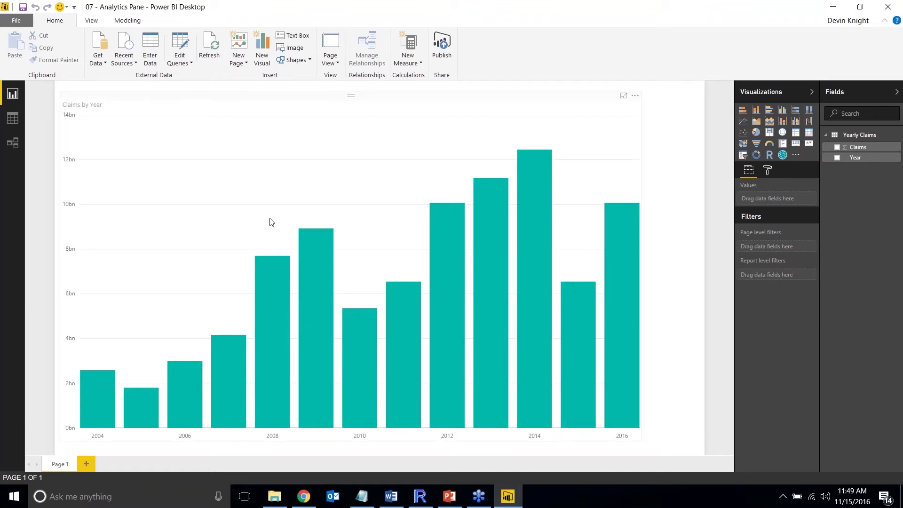
- Add a median line to the Claims by Year column chart through its analytics options
{"action": "mouse_move", "coordinate": [371, 314]}
{"action": "left_click", "coordinate": [170, 231]}
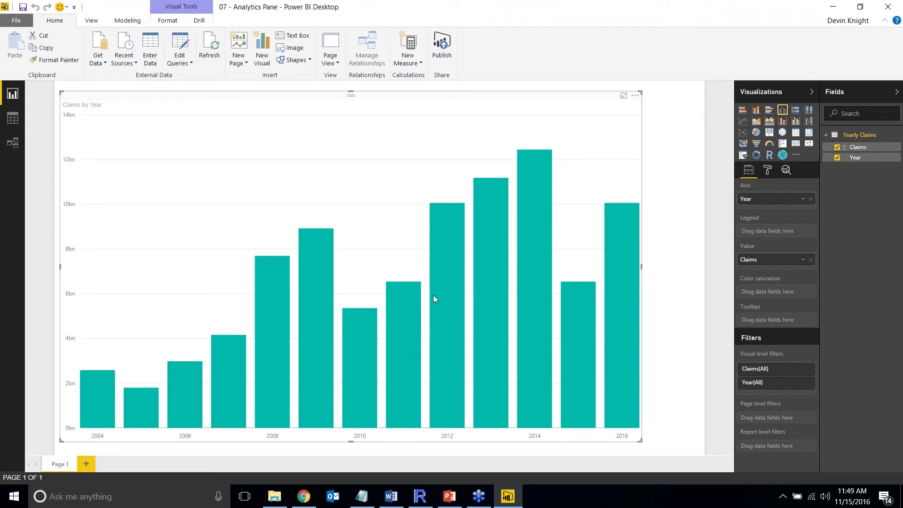
{"action": "mouse_move", "coordinate": [463, 297]}
{"action": "mouse_move", "coordinate": [494, 290]}
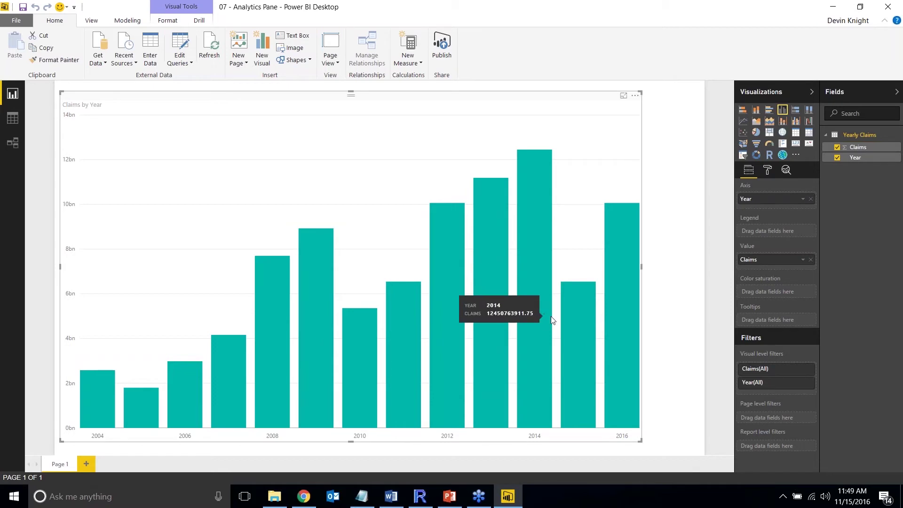
{"action": "left_click", "coordinate": [786, 171]}
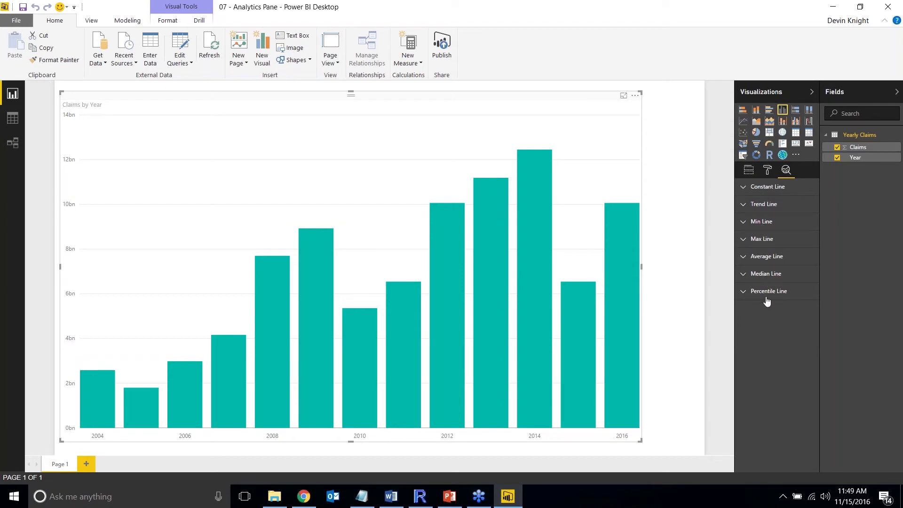
{"action": "left_click", "coordinate": [745, 277]}
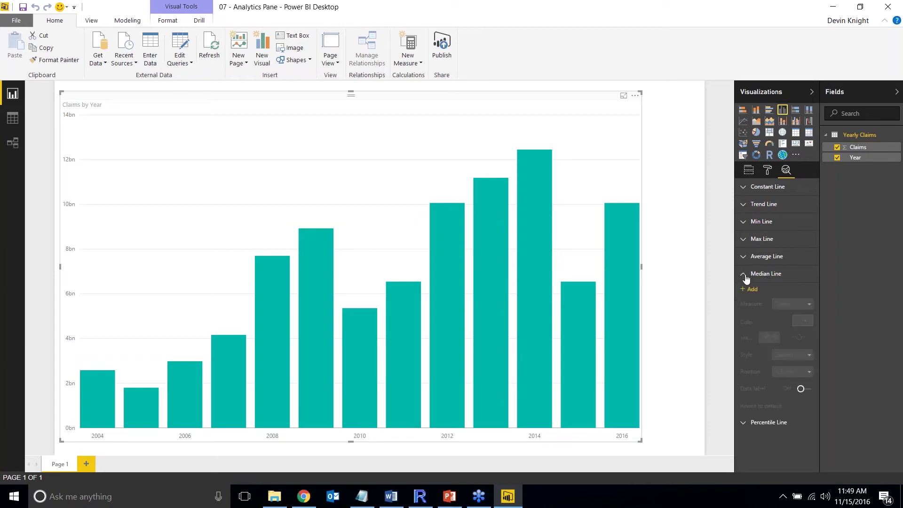
{"action": "left_click", "coordinate": [752, 290]}
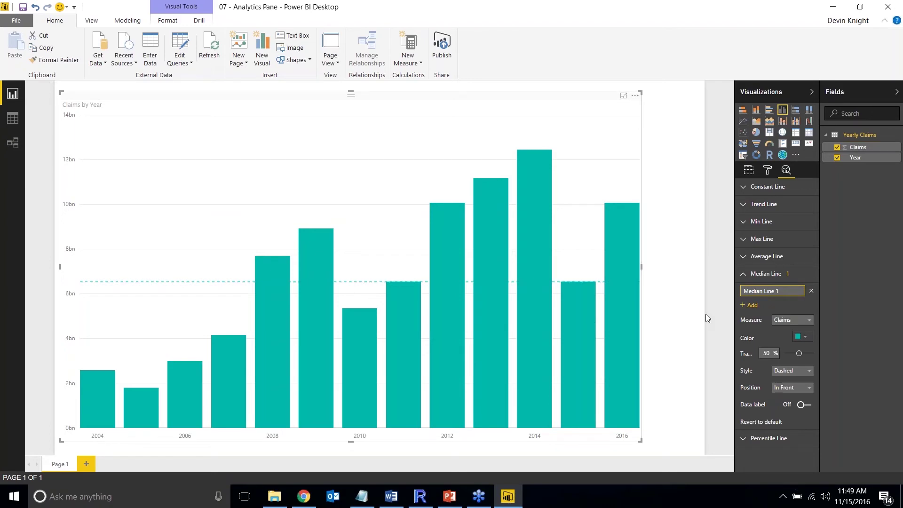
- Rename the median line as Median and set its color to red
{"action": "left_click", "coordinate": [765, 291]}
{"action": "key", "text": "BackSpace"}
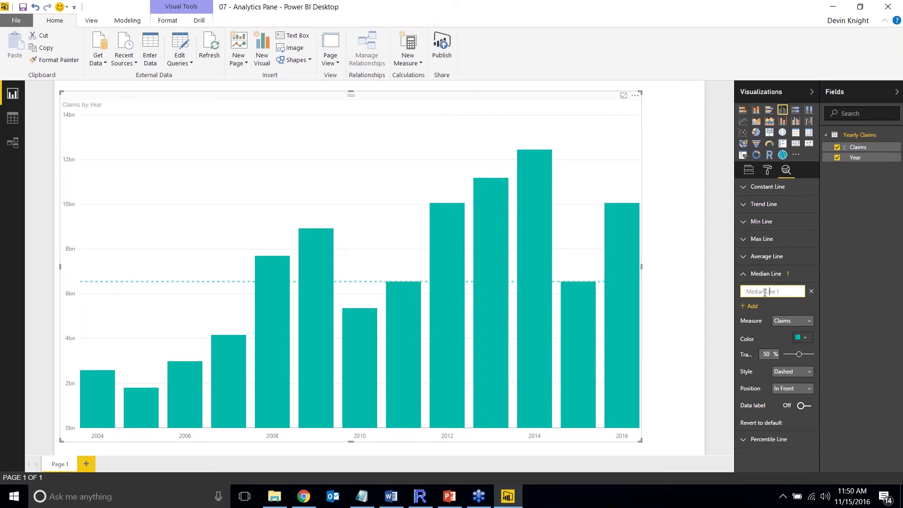
{"action": "left_click_drag", "start_coordinate": [762, 291], "coordinate": [790, 291]}
{"action": "type", "text": "n"}
{"action": "left_click", "coordinate": [795, 339]}
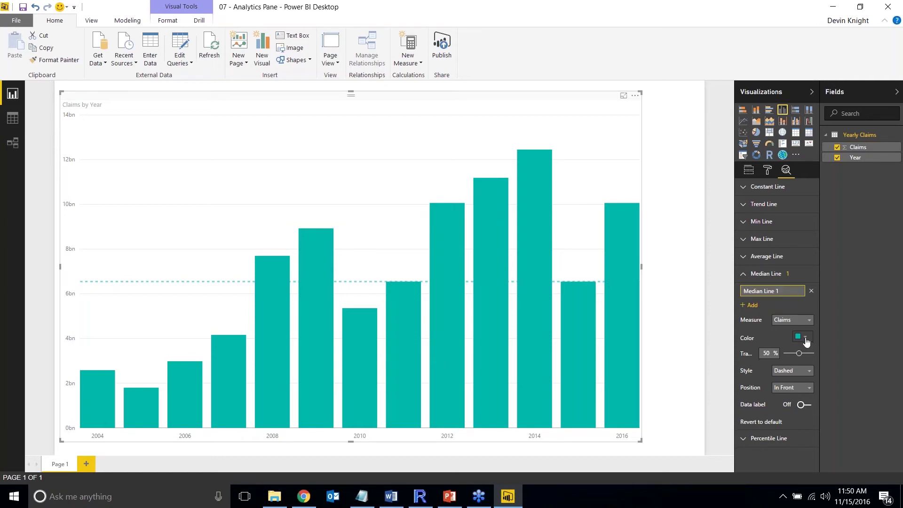
{"action": "left_click", "coordinate": [770, 358]}
- Turn on the median line's data label and color the label black
{"action": "left_click", "coordinate": [805, 404]}
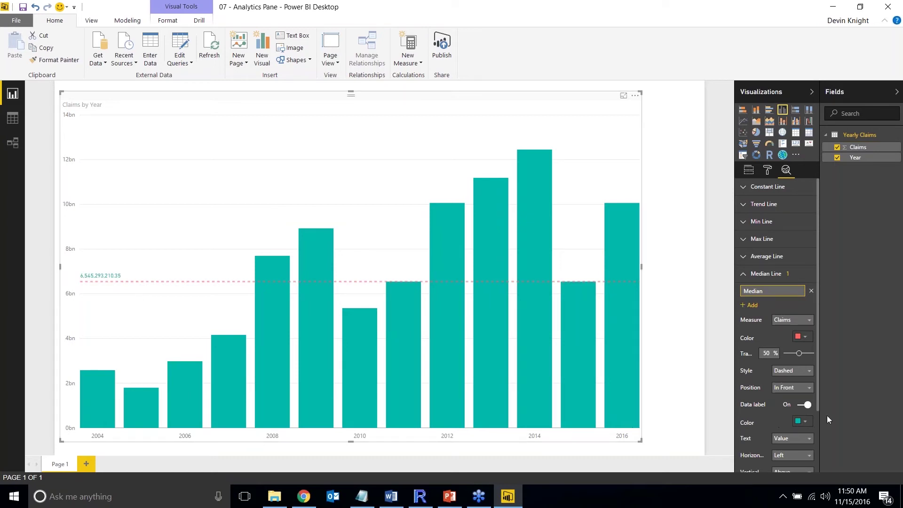
{"action": "scroll", "coordinate": [817, 413], "scroll_direction": "down", "scroll_amount": 2}
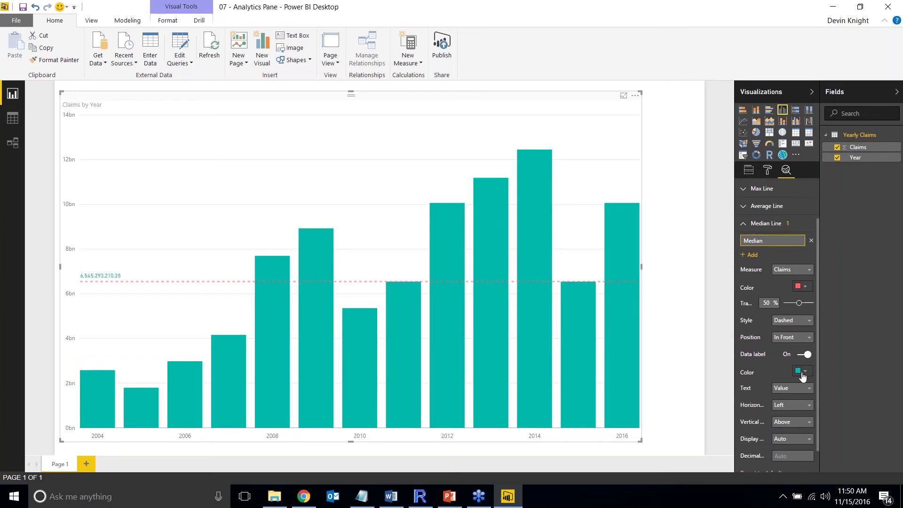
{"action": "left_click", "coordinate": [802, 375]}
{"action": "left_click", "coordinate": [745, 275]}
- Set the median data label's display units to Billions and its text to Name and Value
{"action": "left_click_drag", "start_coordinate": [735, 421], "coordinate": [693, 422]}
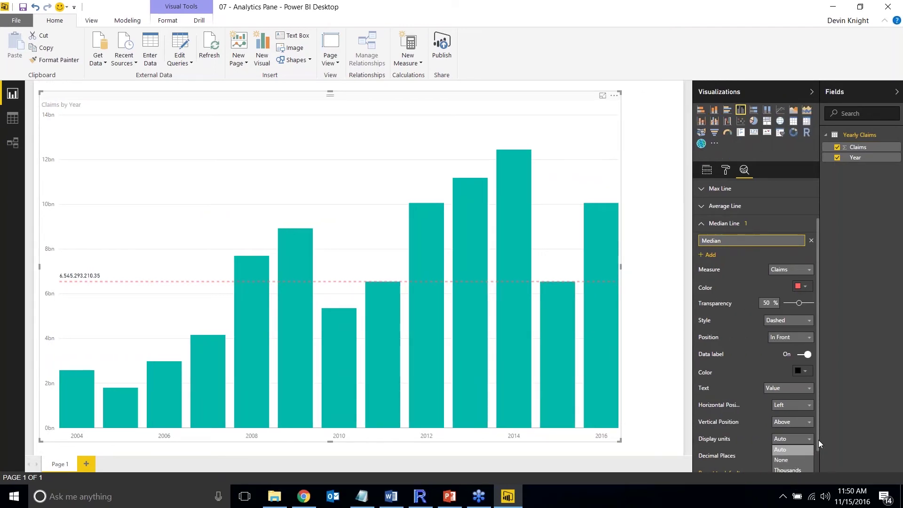
{"action": "left_click_drag", "start_coordinate": [818, 440], "coordinate": [818, 457]}
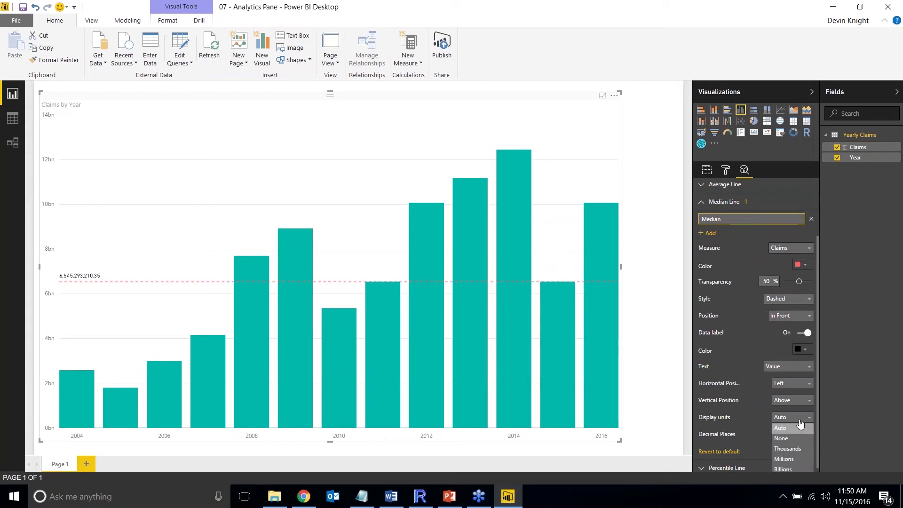
{"action": "left_click", "coordinate": [795, 469]}
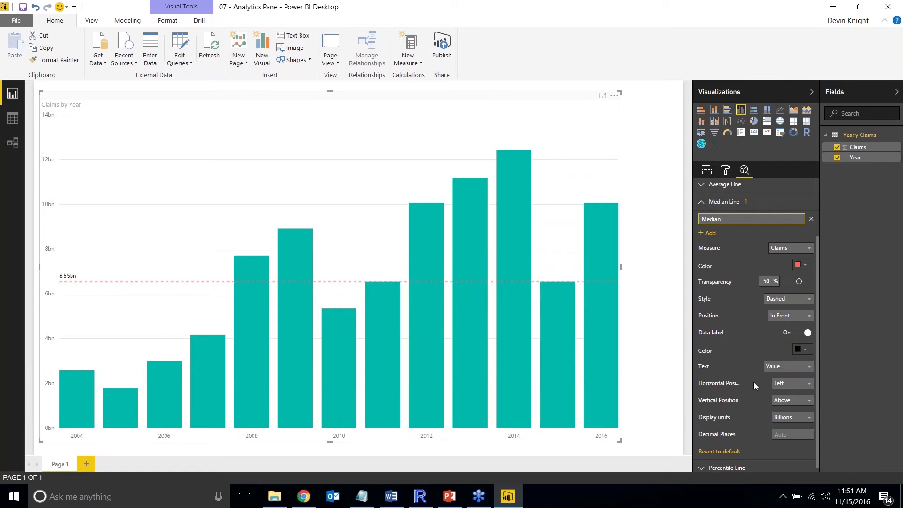
{"action": "left_click", "coordinate": [808, 368]}
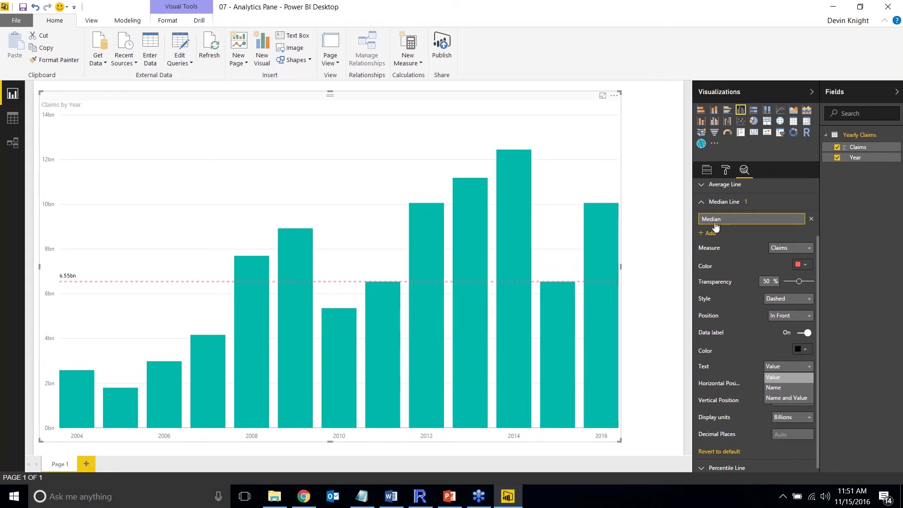
{"action": "left_click", "coordinate": [777, 399]}
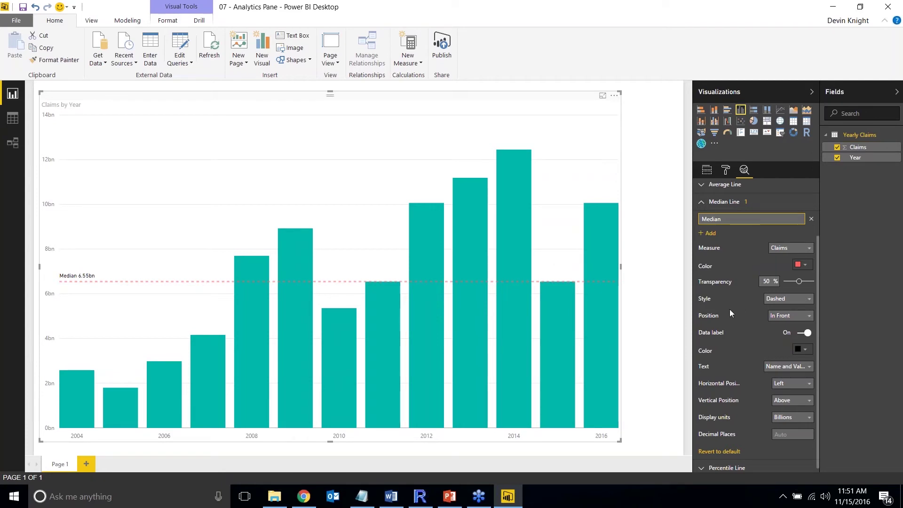
- Close the Analytics Pane report without saving and switch to the 09 - Mobile Report Layout report
{"action": "left_click", "coordinate": [643, 203]}
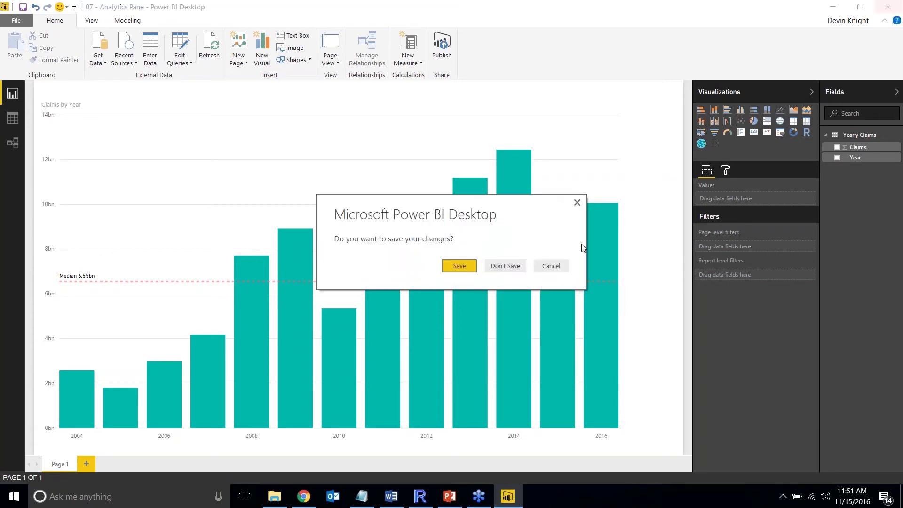
{"action": "left_click", "coordinate": [520, 264]}
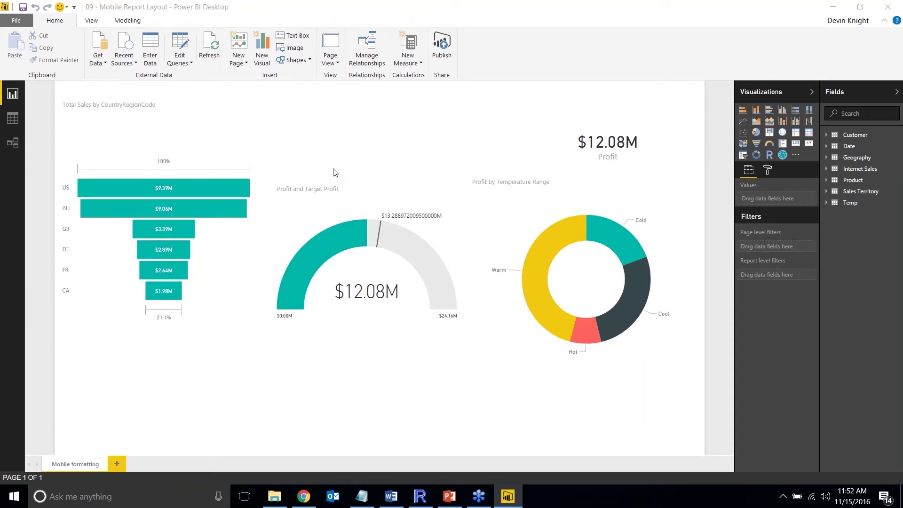
- Check in the global options' preview features whether Mobile report authoring is enabled
{"action": "left_click", "coordinate": [18, 24]}
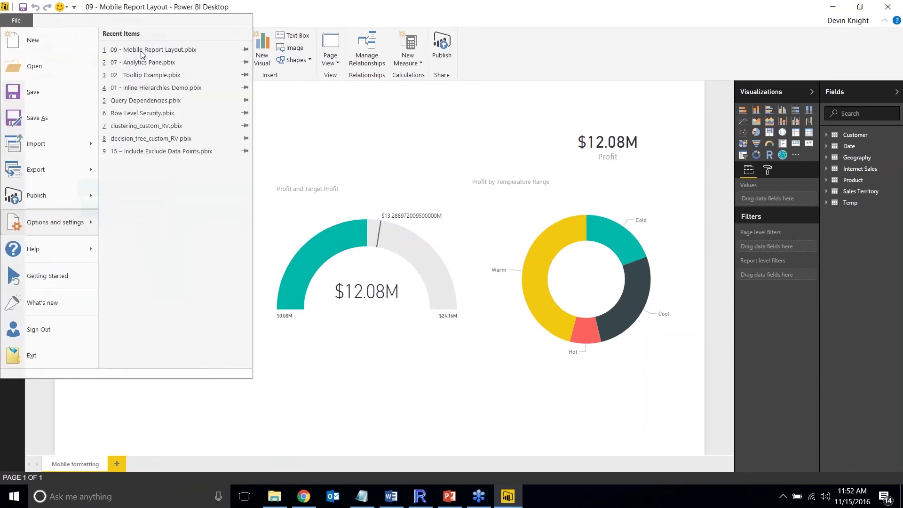
{"action": "left_click", "coordinate": [282, 225]}
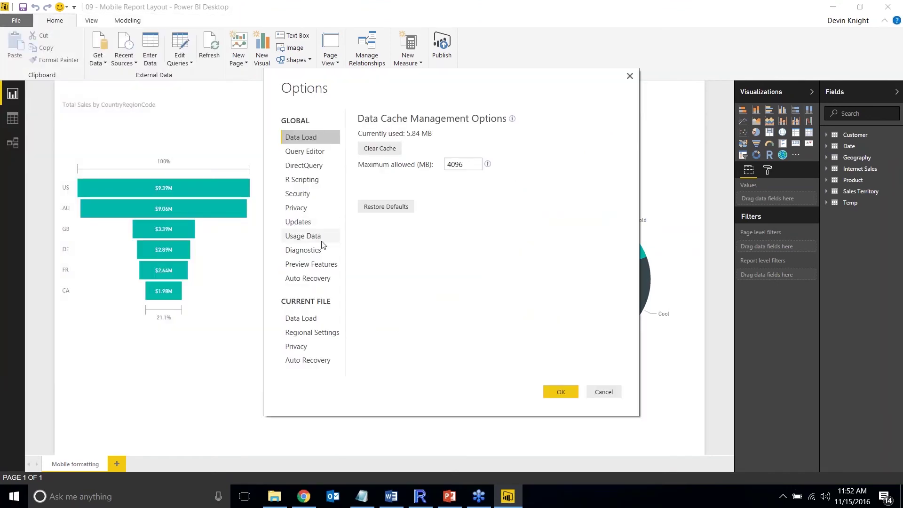
{"action": "left_click", "coordinate": [317, 264]}
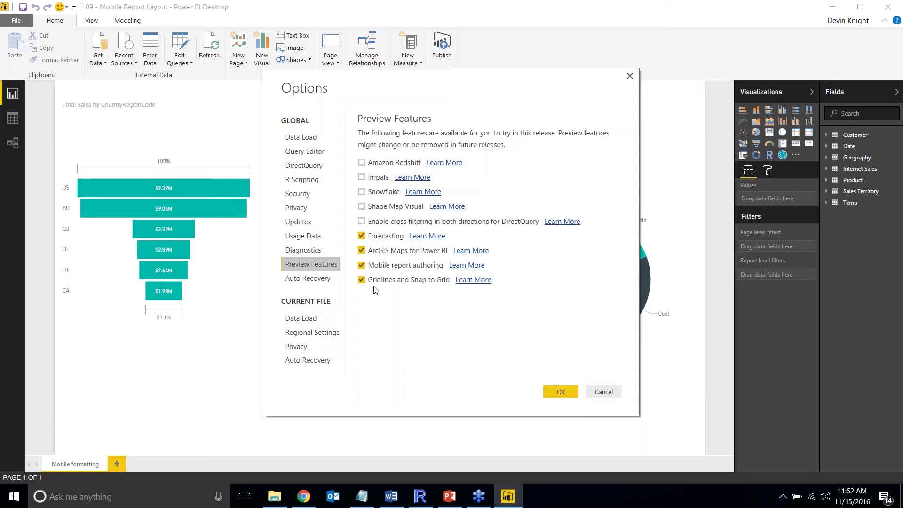
{"action": "left_click", "coordinate": [561, 391]}
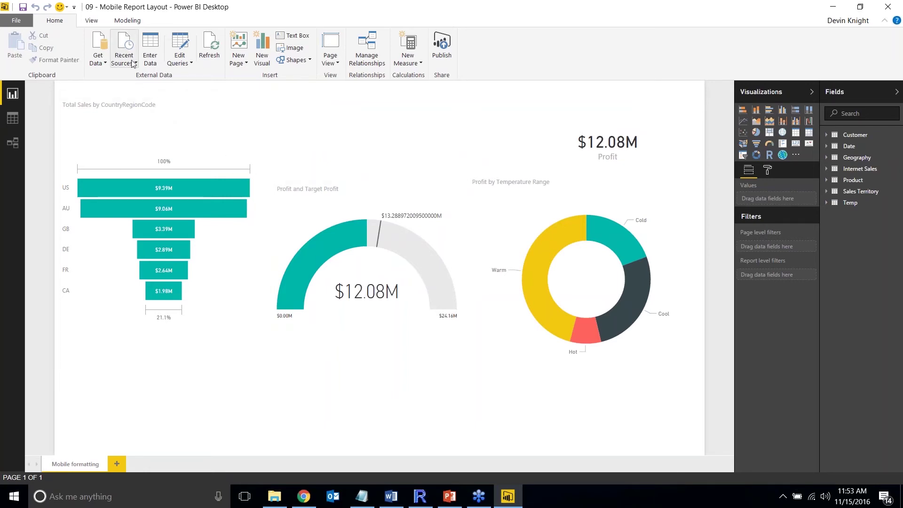
- Switch to the phone layout and place the Total Sales funnel in the canvas's top four rows, stretched to full width
{"action": "left_click", "coordinate": [91, 22]}
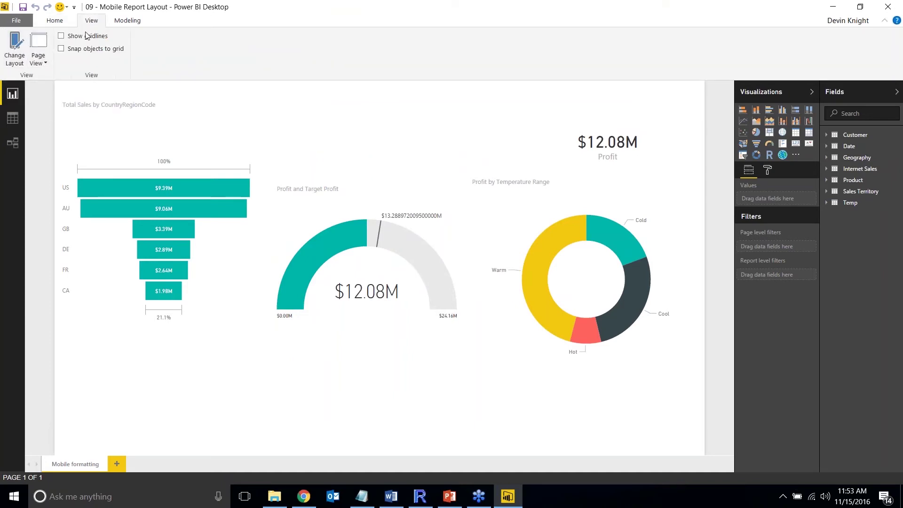
{"action": "left_click", "coordinate": [18, 49]}
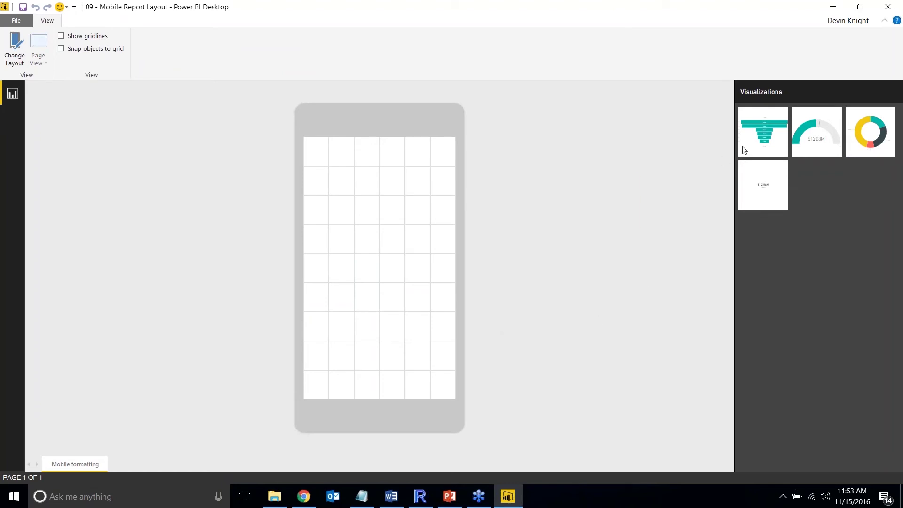
{"action": "left_click_drag", "start_coordinate": [742, 145], "coordinate": [326, 189]}
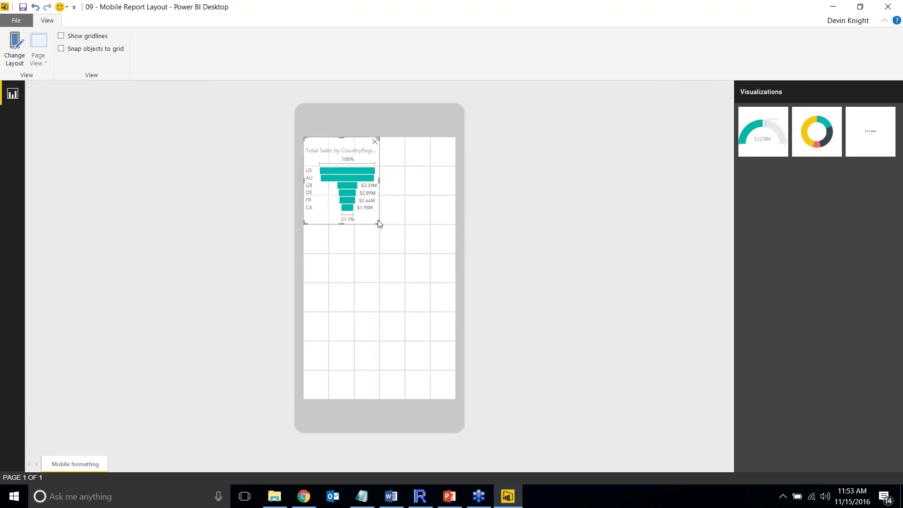
{"action": "left_click_drag", "start_coordinate": [378, 222], "coordinate": [455, 251]}
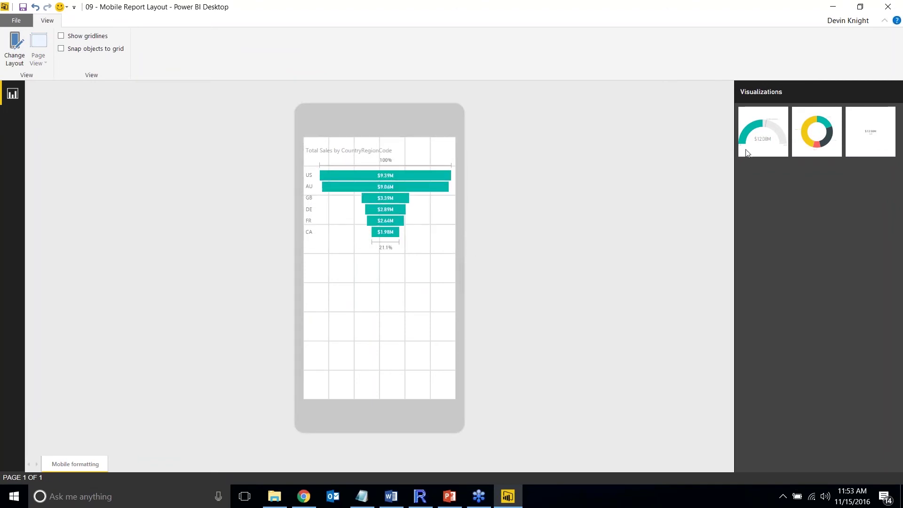
- Place the profit gauge and temperature donut side by side below the funnel, with the Profit card across the full width beneath them
{"action": "left_click_drag", "start_coordinate": [749, 153], "coordinate": [316, 300]}
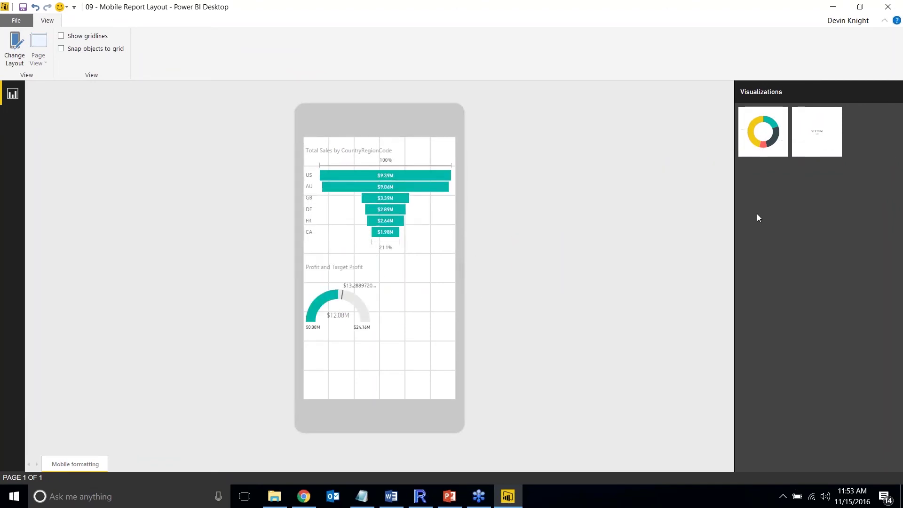
{"action": "left_click_drag", "start_coordinate": [763, 154], "coordinate": [436, 297]}
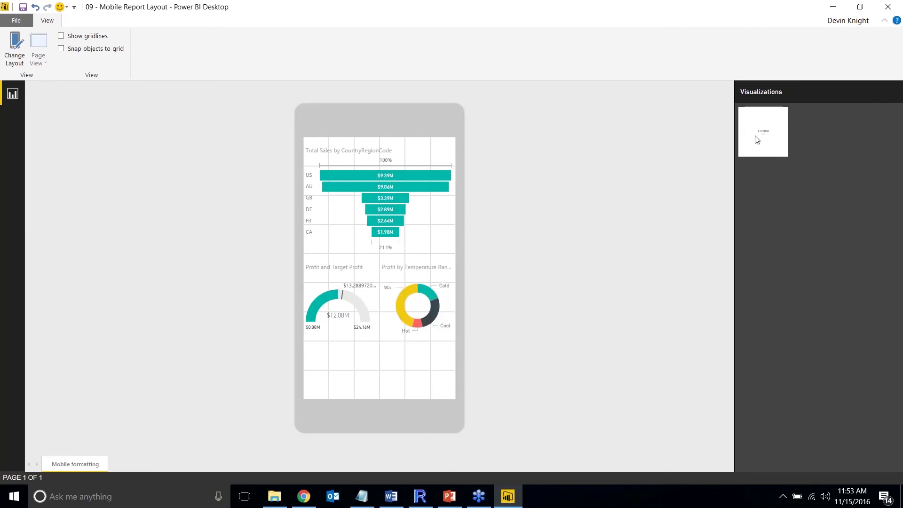
{"action": "left_click_drag", "start_coordinate": [755, 138], "coordinate": [459, 398]}
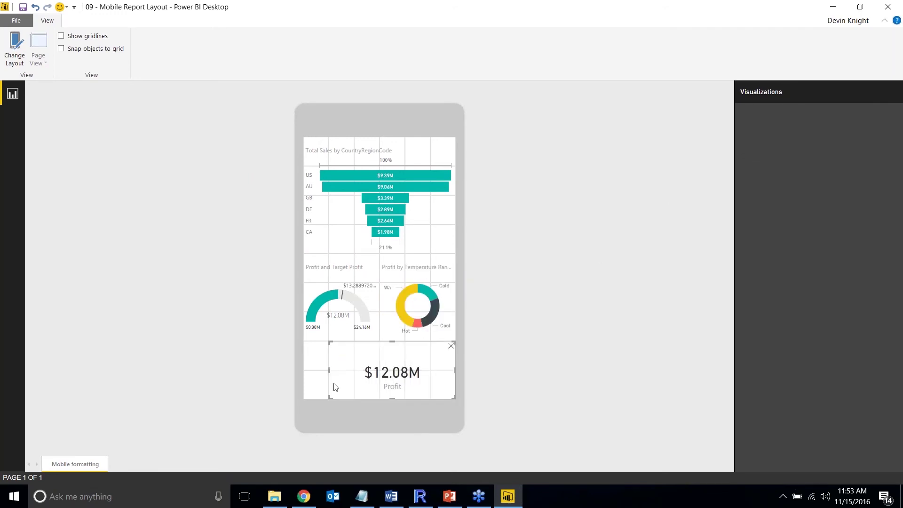
{"action": "left_click_drag", "start_coordinate": [331, 375], "coordinate": [305, 375]}
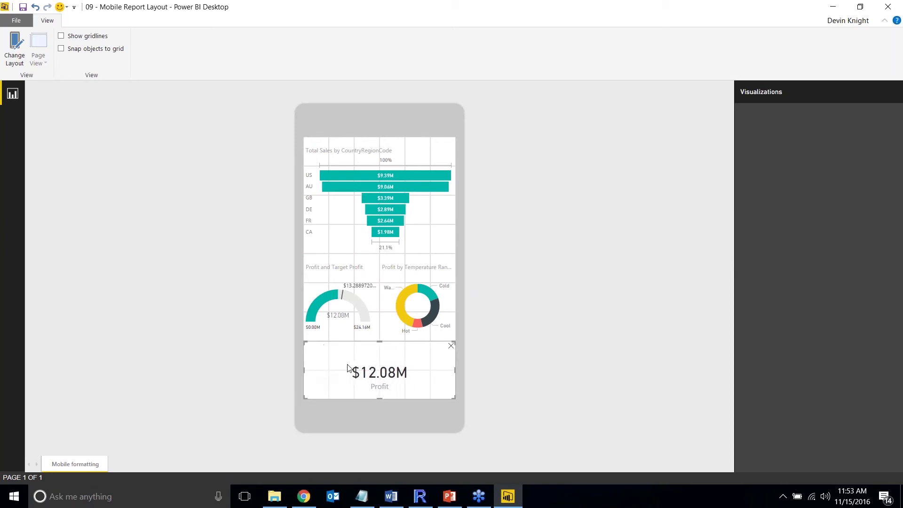
{"action": "left_click", "coordinate": [431, 230]}
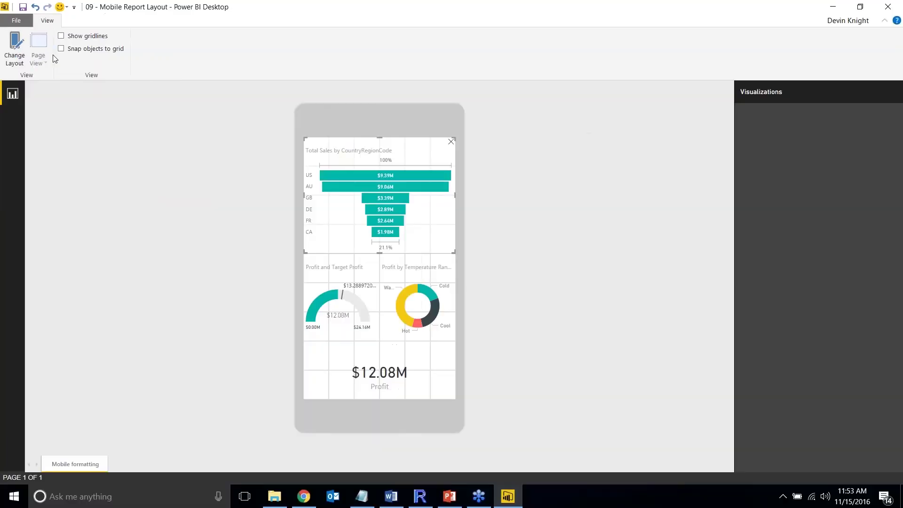
- Return to the desktop layout and turn on gridlines and snapping of objects to the grid
{"action": "left_click", "coordinate": [29, 57]}
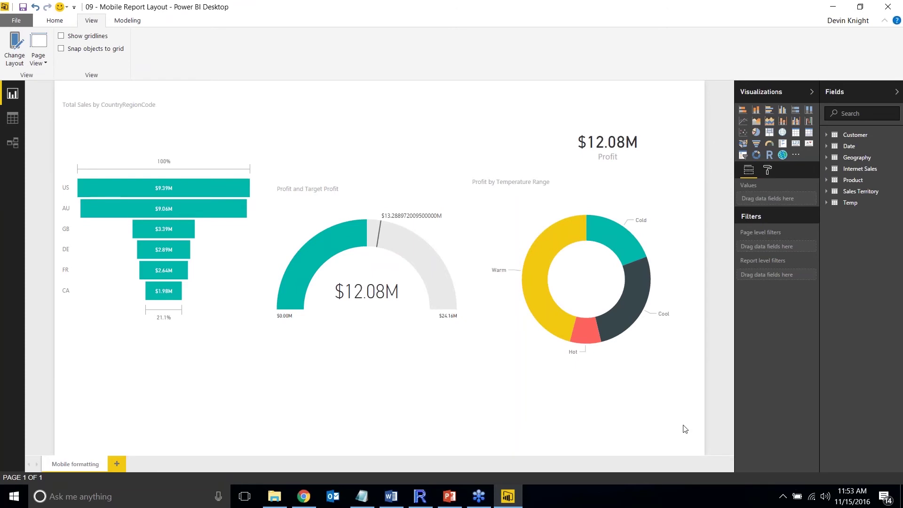
{"action": "key", "text": "alt+Tab"}
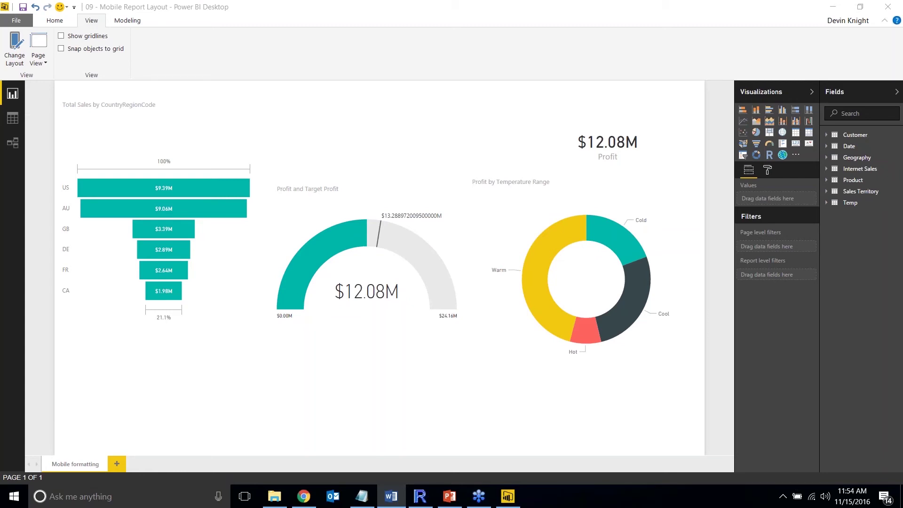
{"action": "left_click", "coordinate": [63, 50]}
{"action": "left_click", "coordinate": [61, 36]}
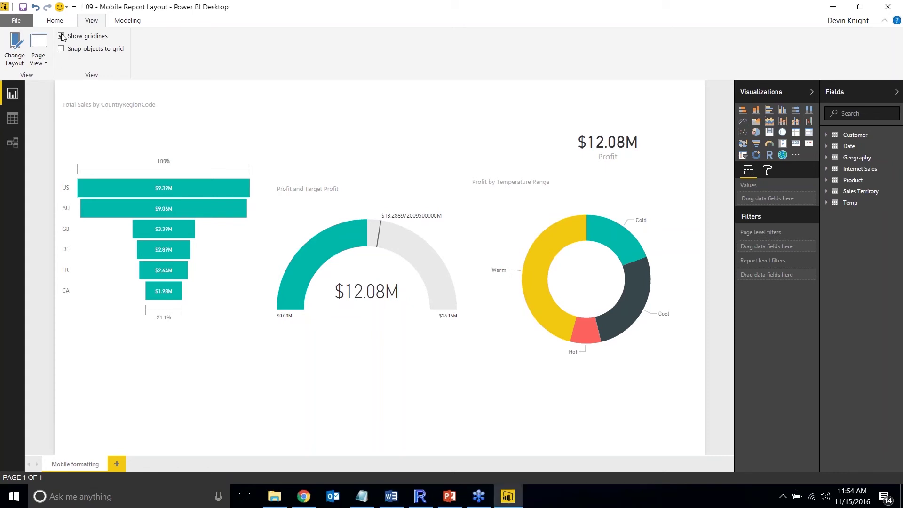
{"action": "left_click", "coordinate": [61, 49]}
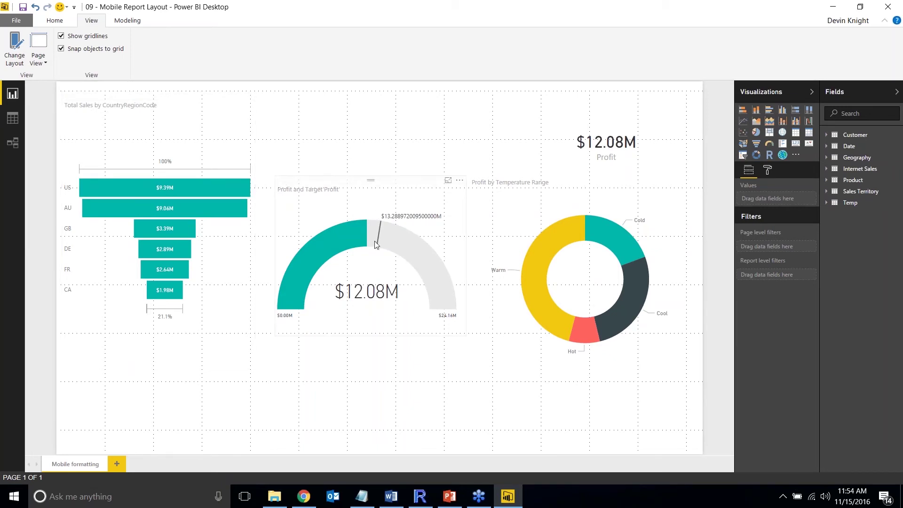
- Arrange the visuals on the grid with a shortened funnel in the page's upper-left corner, the gauge below it, and a smaller donut beside the funnel
{"action": "mouse_move", "coordinate": [375, 244]}
{"action": "left_click", "coordinate": [190, 105]}
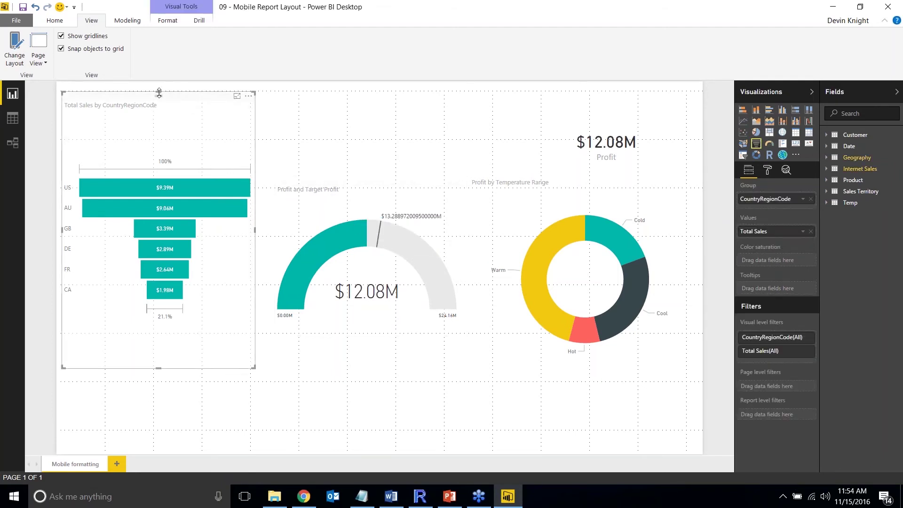
{"action": "mouse_move", "coordinate": [158, 95]}
{"action": "left_mouse_down"}
{"action": "mouse_move", "coordinate": [157, 187]}
{"action": "mouse_move", "coordinate": [146, 96]}
{"action": "left_mouse_up"}
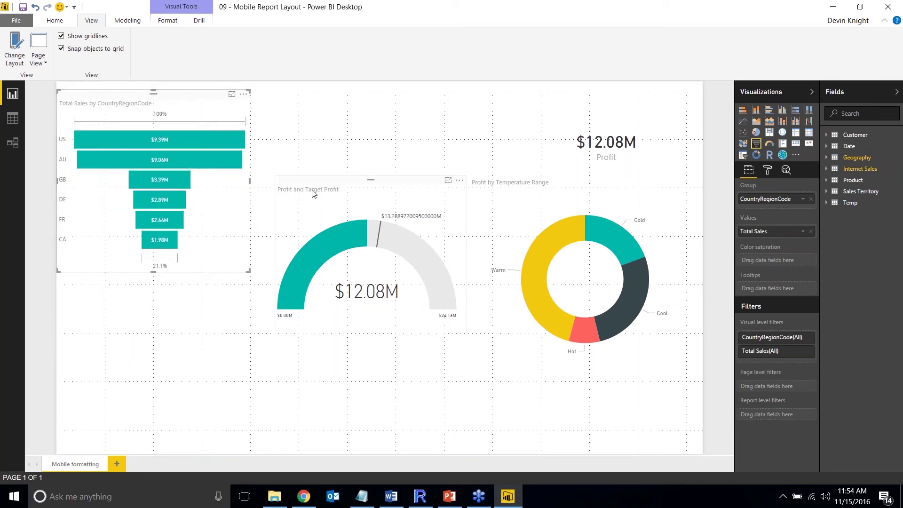
{"action": "left_click_drag", "start_coordinate": [331, 264], "coordinate": [72, 303]}
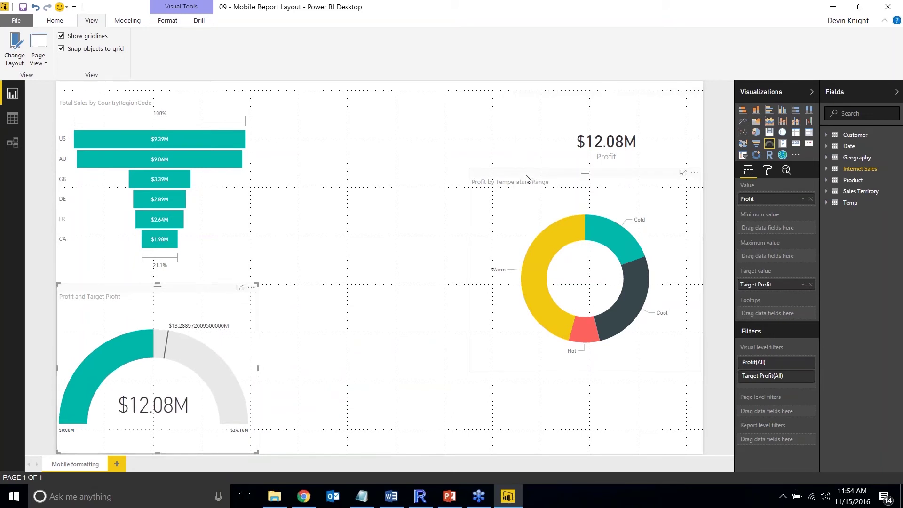
{"action": "left_click_drag", "start_coordinate": [497, 174], "coordinate": [292, 95]}
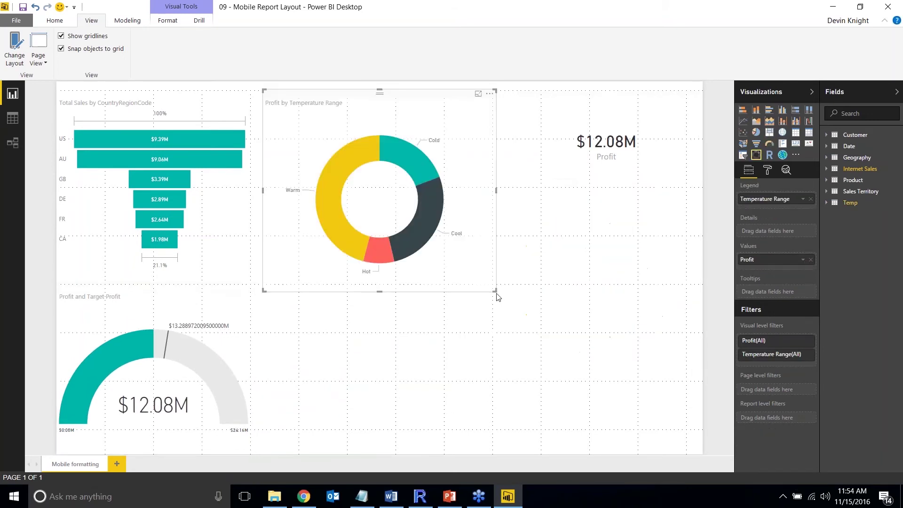
{"action": "left_click_drag", "start_coordinate": [491, 286], "coordinate": [461, 284]}
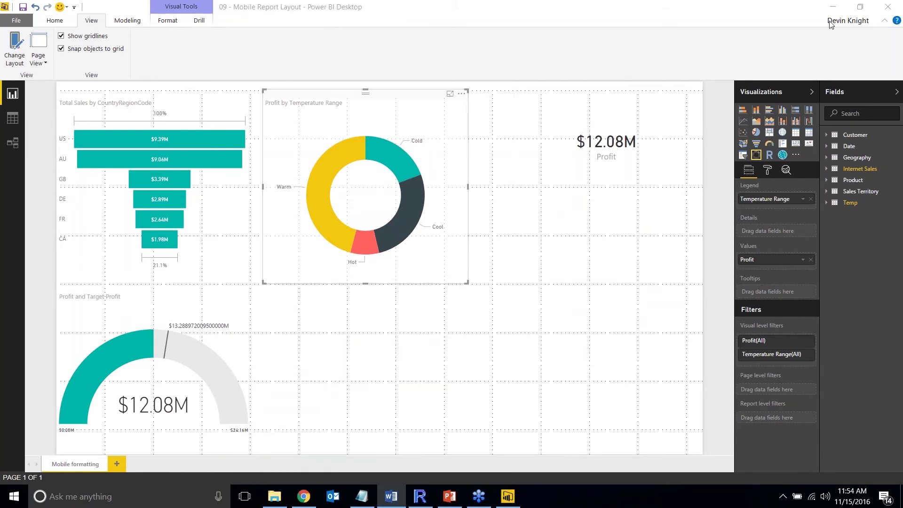
- Close the Mobile Report Layout report without saving and bring up the 10 - Forecasting report
{"action": "left_click", "coordinate": [841, 7]}
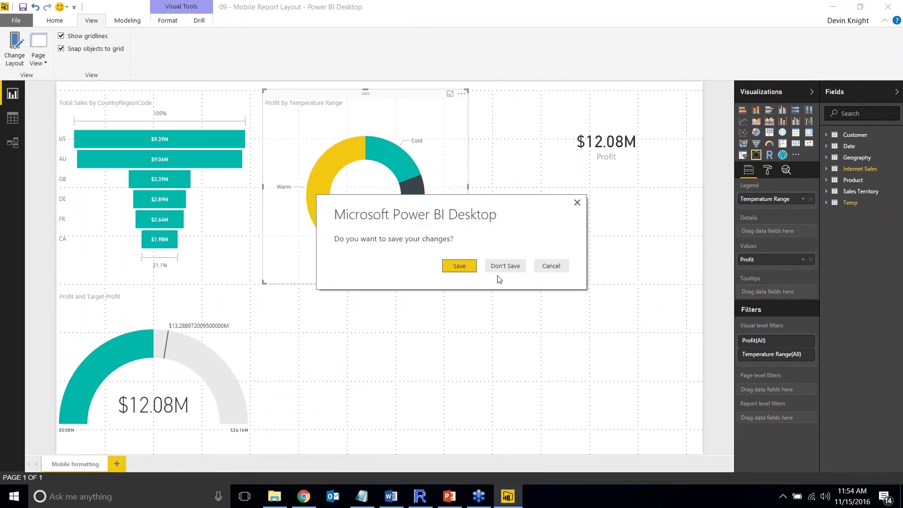
{"action": "left_click", "coordinate": [506, 265]}
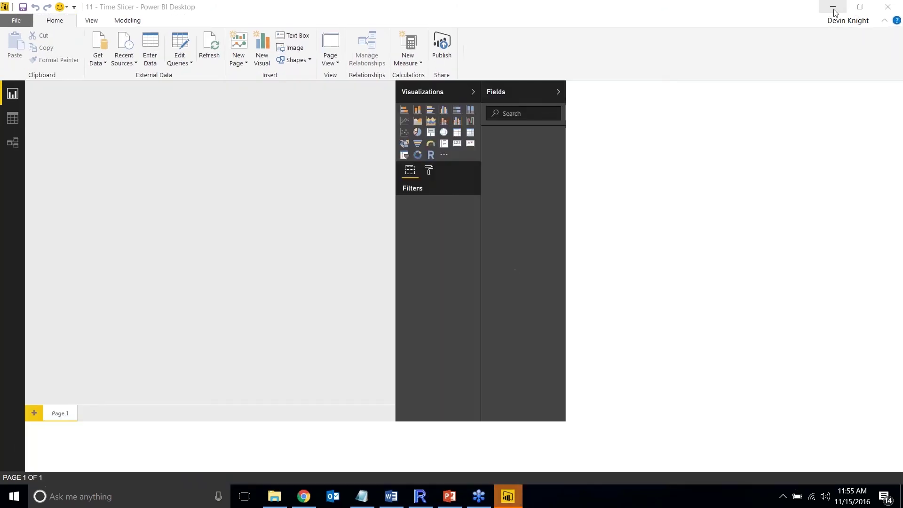
{"action": "left_click", "coordinate": [833, 12]}
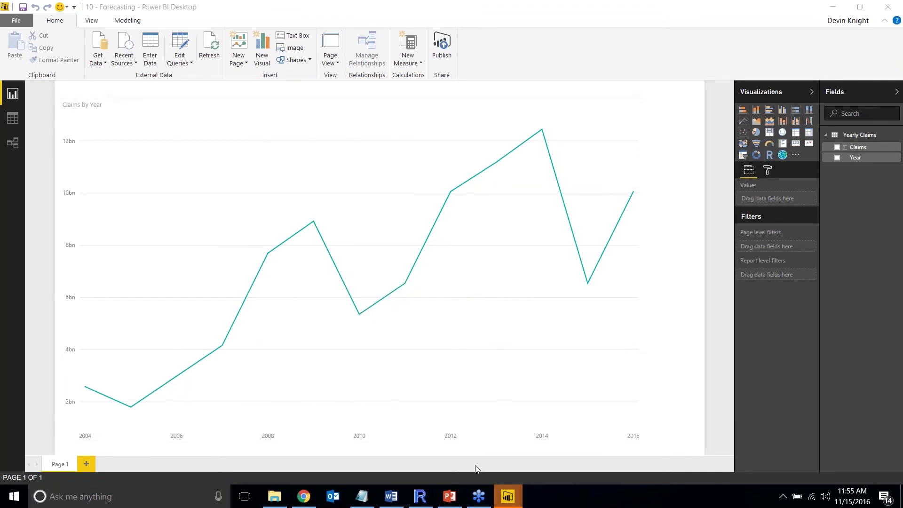
- Add a forecast to the Claims by Year line chart
{"action": "left_click", "coordinate": [473, 390]}
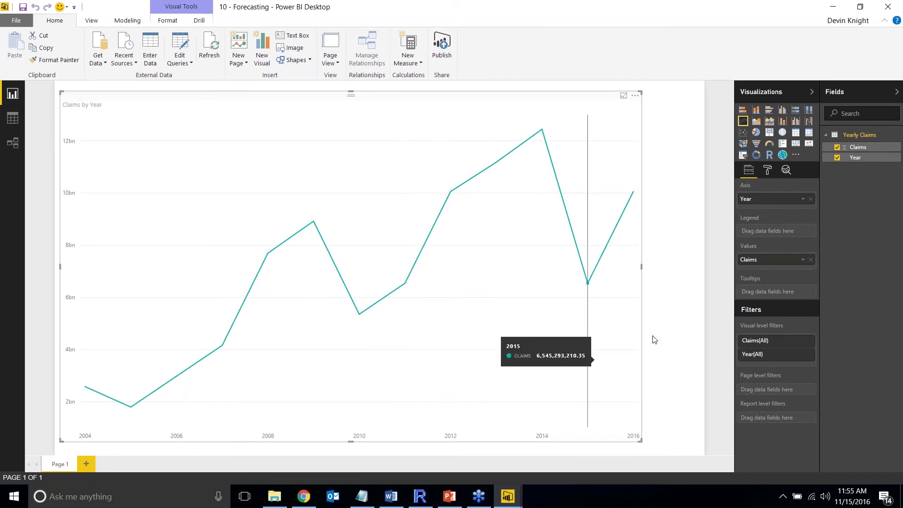
{"action": "left_click", "coordinate": [785, 172]}
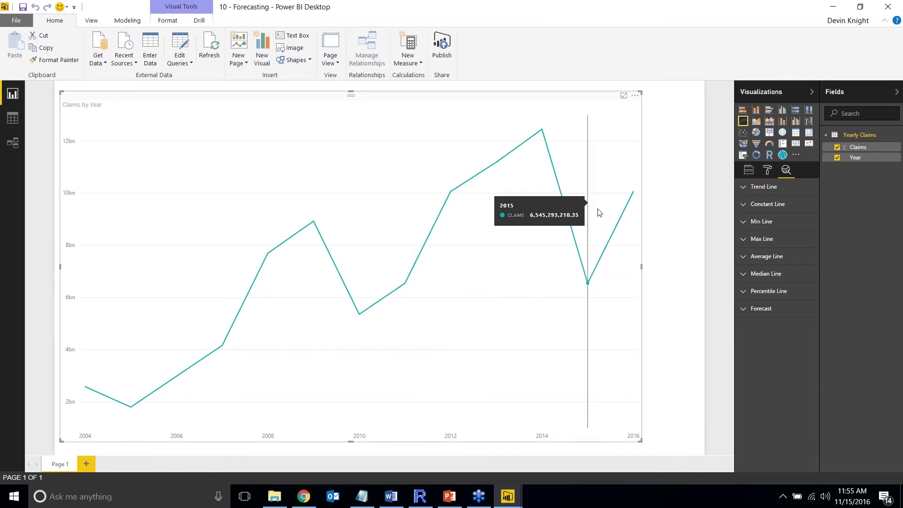
{"action": "left_click", "coordinate": [744, 310]}
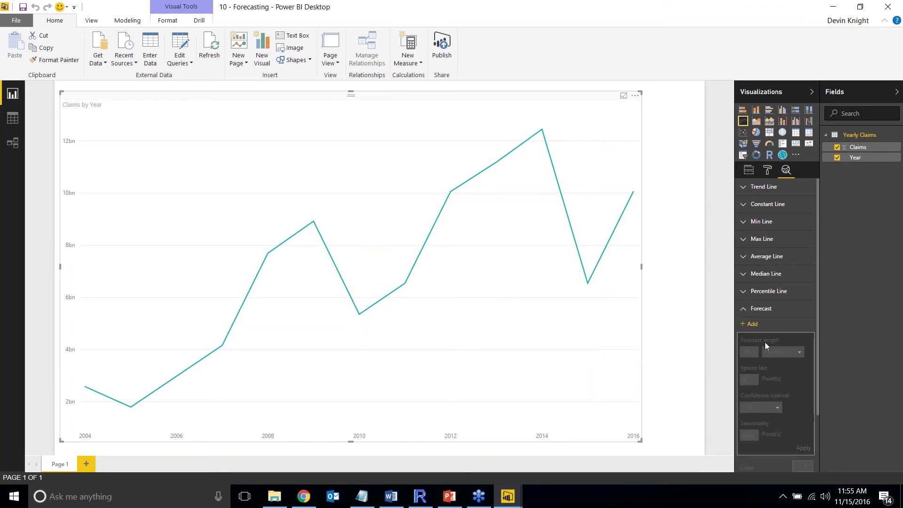
{"action": "left_click", "coordinate": [753, 324]}
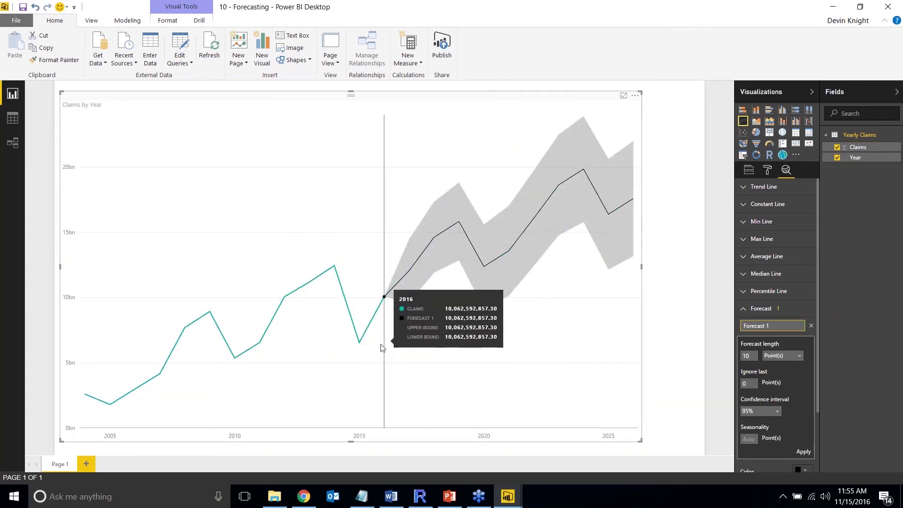
- Set the claims forecast length to 5 points and apply it
{"action": "mouse_move", "coordinate": [492, 341]}
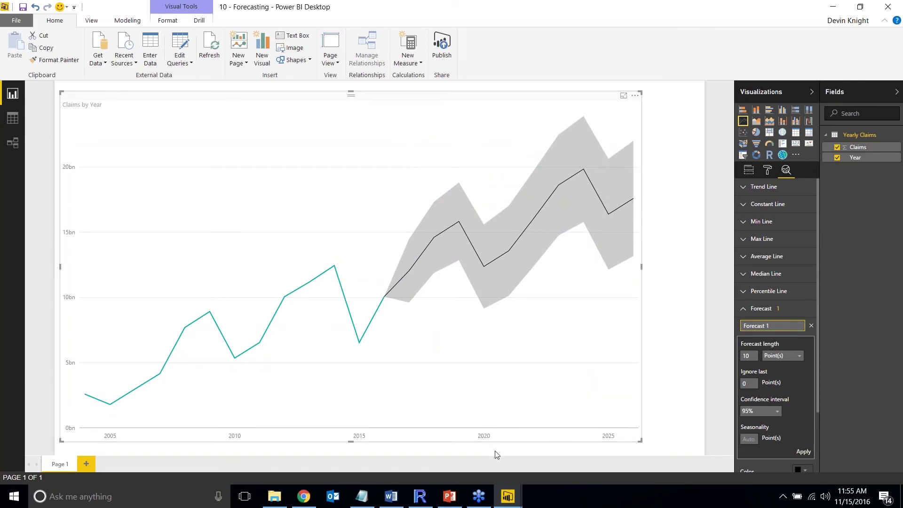
{"action": "mouse_move", "coordinate": [538, 341]}
{"action": "left_click", "coordinate": [787, 383]}
{"action": "mouse_move", "coordinate": [433, 302]}
{"action": "left_click", "coordinate": [802, 451]}
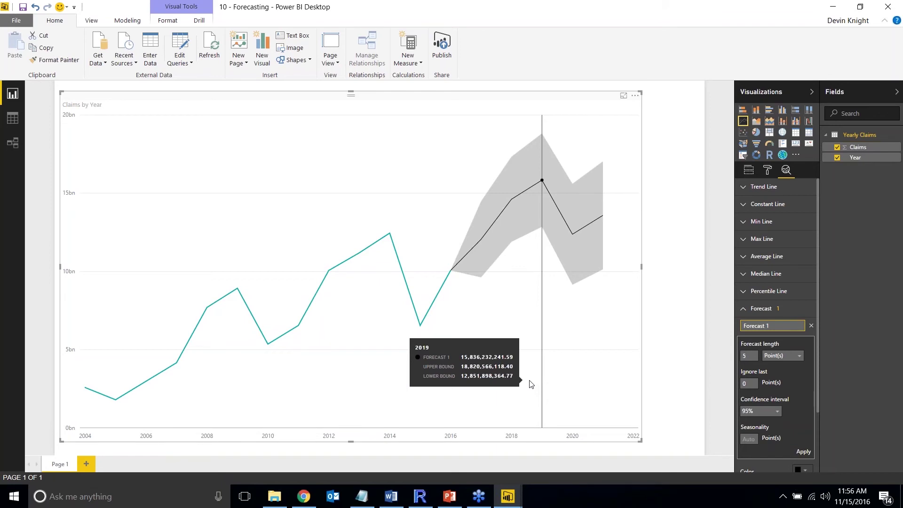
- Make the forecast ignore the last 5 points, set its length to 10 points, apply the settings and deselect the chart
{"action": "left_click", "coordinate": [391, 496]}
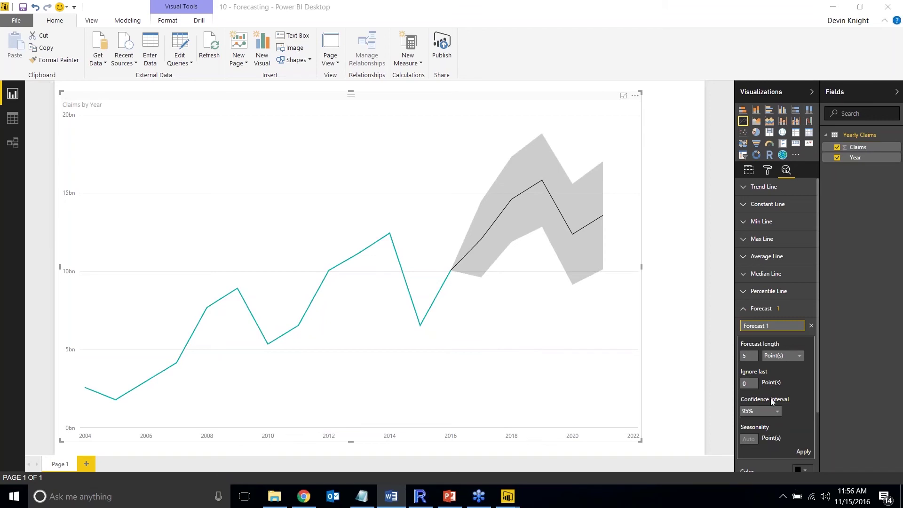
{"action": "left_click", "coordinate": [728, 383]}
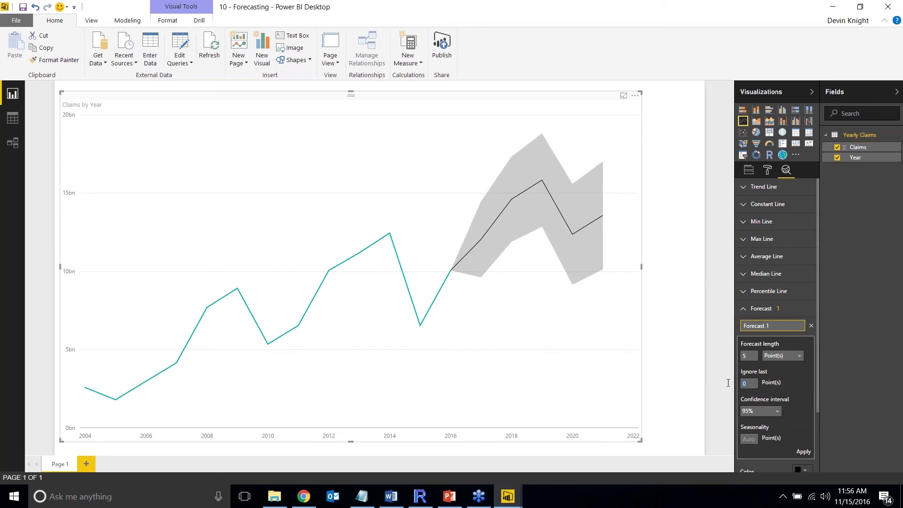
{"action": "type", "text": "5"}
{"action": "key", "text": "shift+Tab"}
{"action": "type", "text": "1"}
{"action": "left_click", "coordinate": [799, 449]}
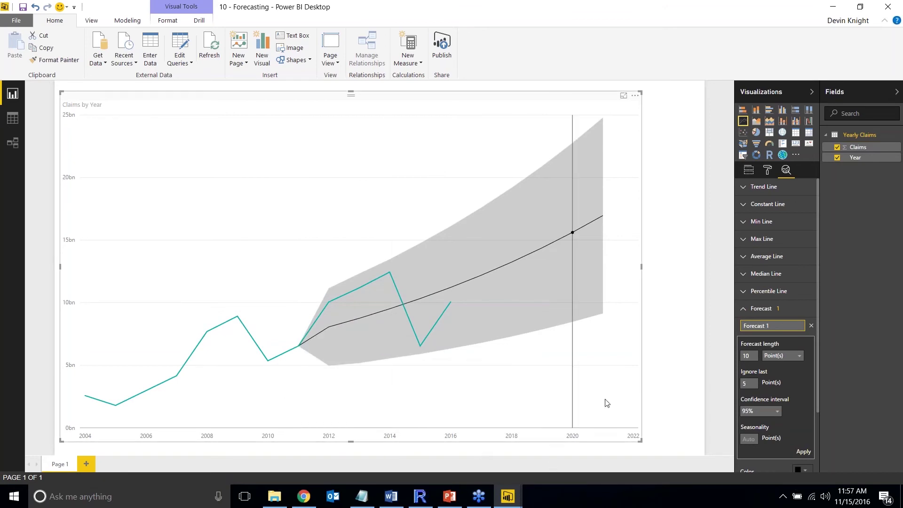
{"action": "left_click", "coordinate": [685, 371]}
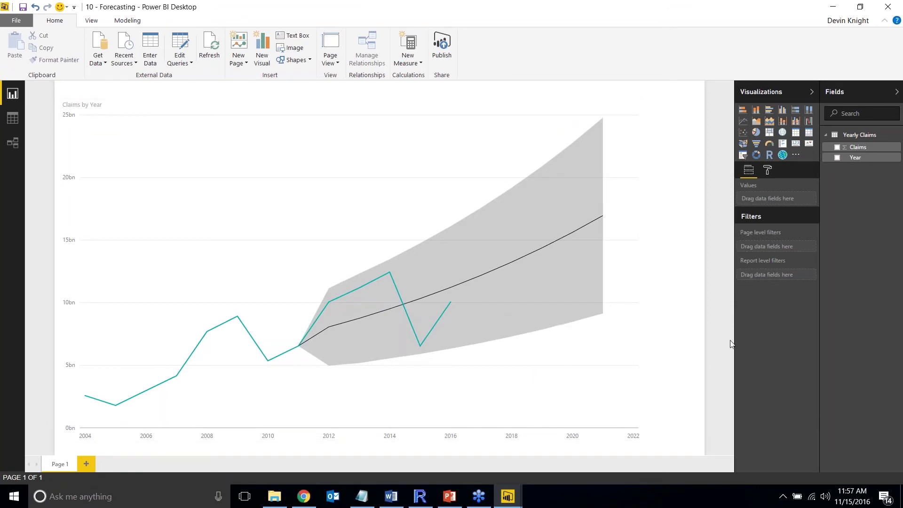
- Close the Forecasting report without saving and select the Date slicer in the 11 - Time Slicer report
{"action": "left_click", "coordinate": [391, 496]}
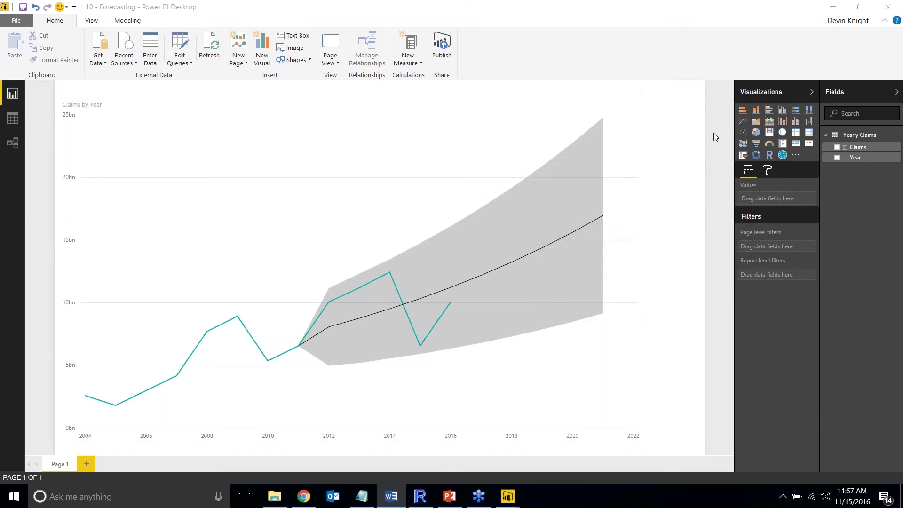
{"action": "left_click", "coordinate": [892, 6]}
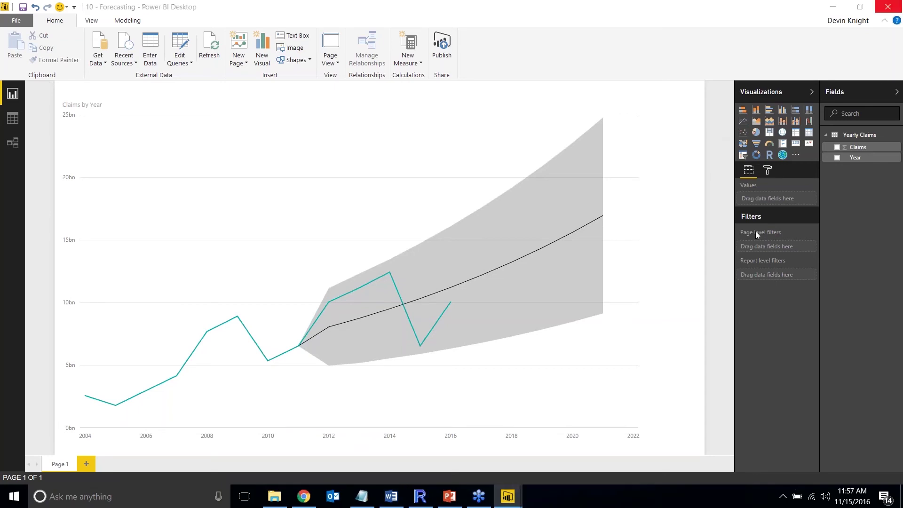
{"action": "left_click", "coordinate": [496, 270]}
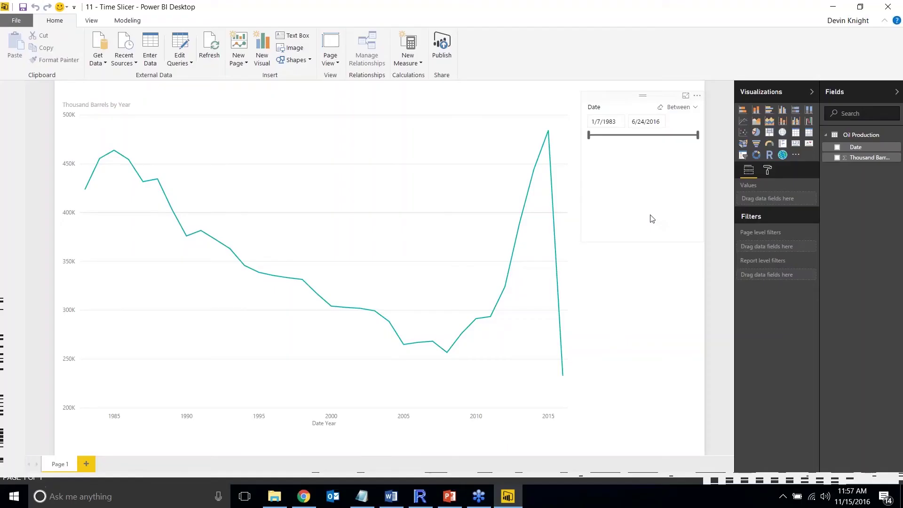
{"action": "left_click", "coordinate": [651, 219]}
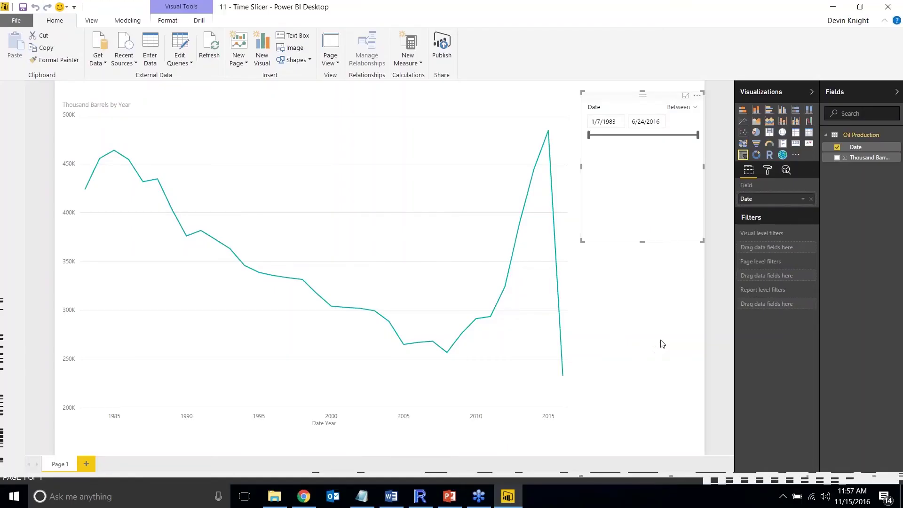
- Delete the existing date slicer and create a new slicer on the Date field from Oil Production
{"action": "left_click", "coordinate": [614, 296]}
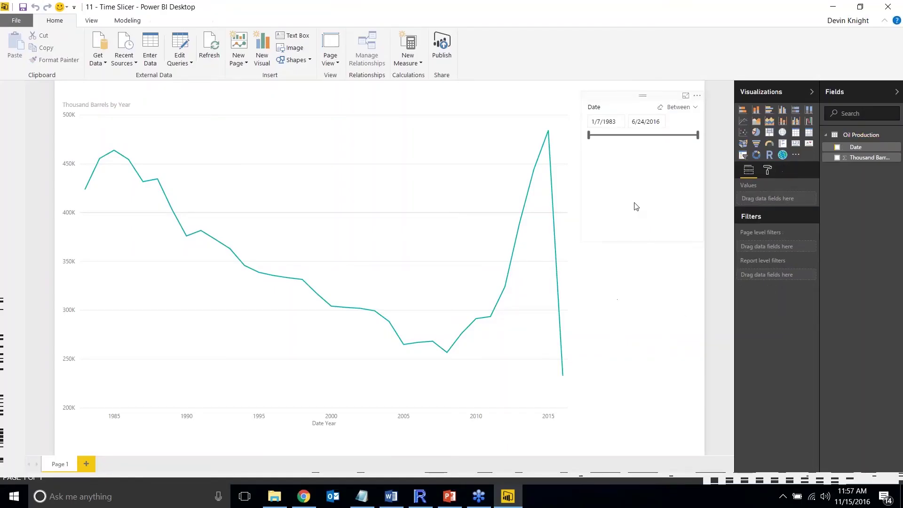
{"action": "left_click", "coordinate": [633, 203]}
{"action": "key", "text": "Delete"}
{"action": "left_click", "coordinate": [742, 154]}
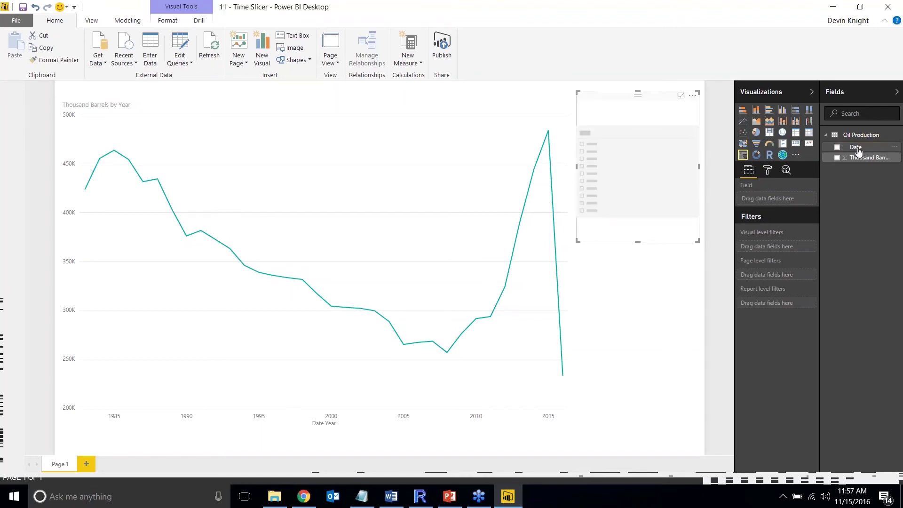
{"action": "left_click_drag", "start_coordinate": [859, 149], "coordinate": [625, 144]}
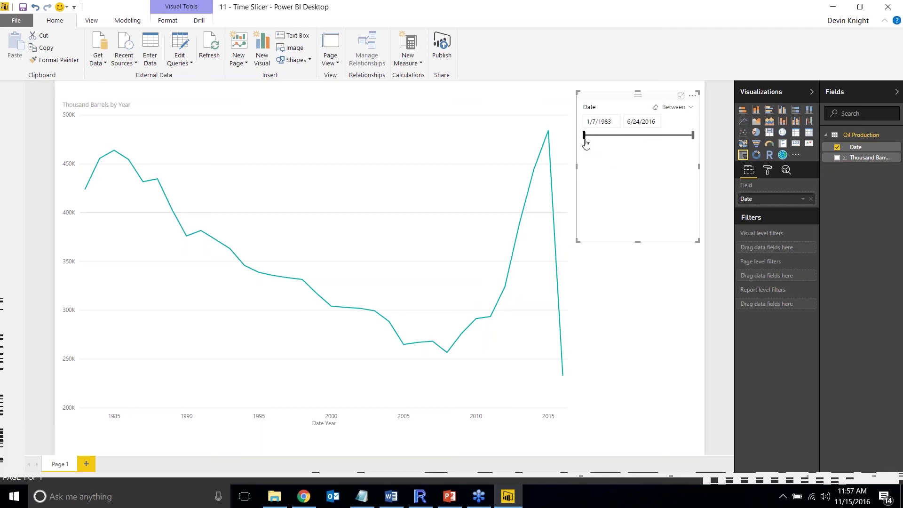
- Narrow the Date slicer's range to 3/30/2000 through 8/20/2006, and change it to 12/29/1991 through 4/8/2011
{"action": "left_click_drag", "start_coordinate": [584, 135], "coordinate": [662, 155]}
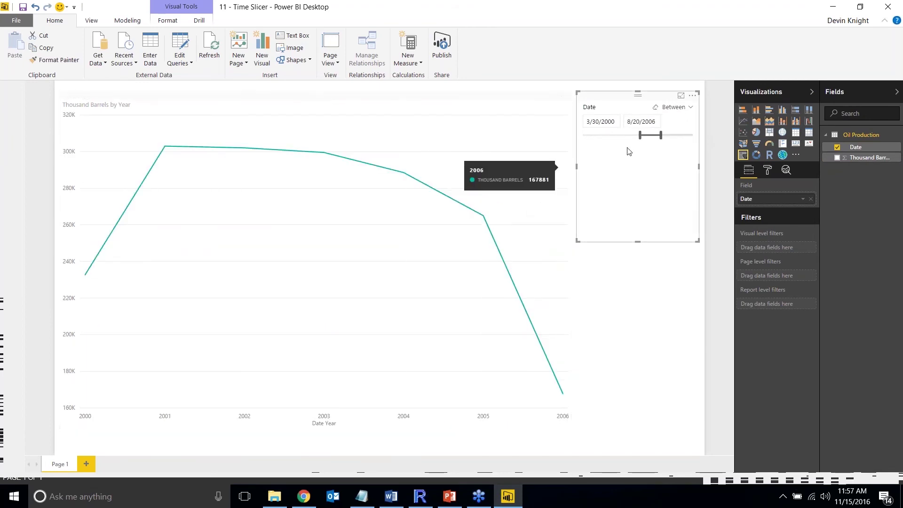
{"action": "left_click_drag", "start_coordinate": [639, 146], "coordinate": [674, 141]}
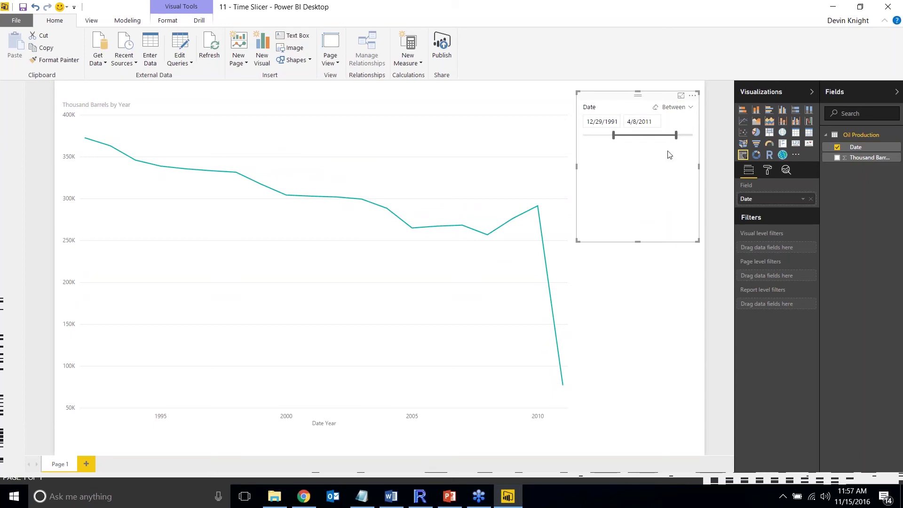
- Try the Date slicer's Before, After and List modes, and return it to Between
{"action": "left_click", "coordinate": [689, 109]}
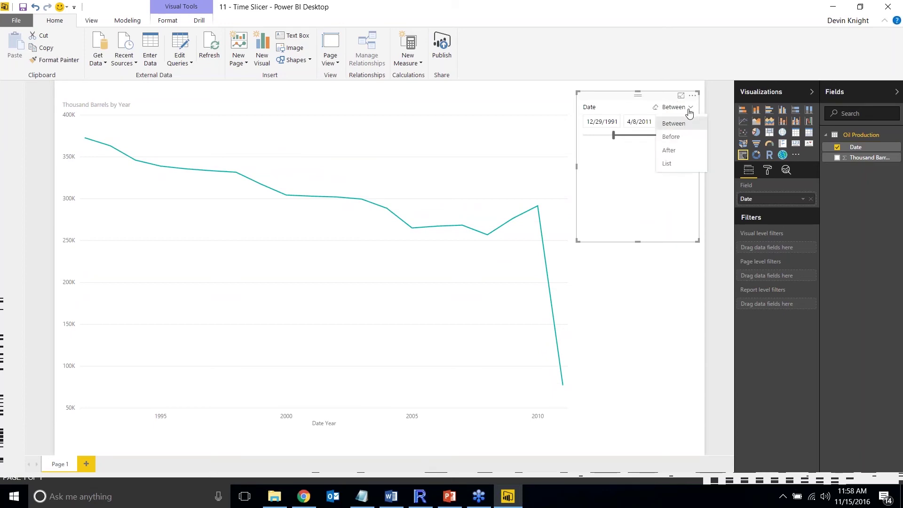
{"action": "left_click", "coordinate": [678, 143]}
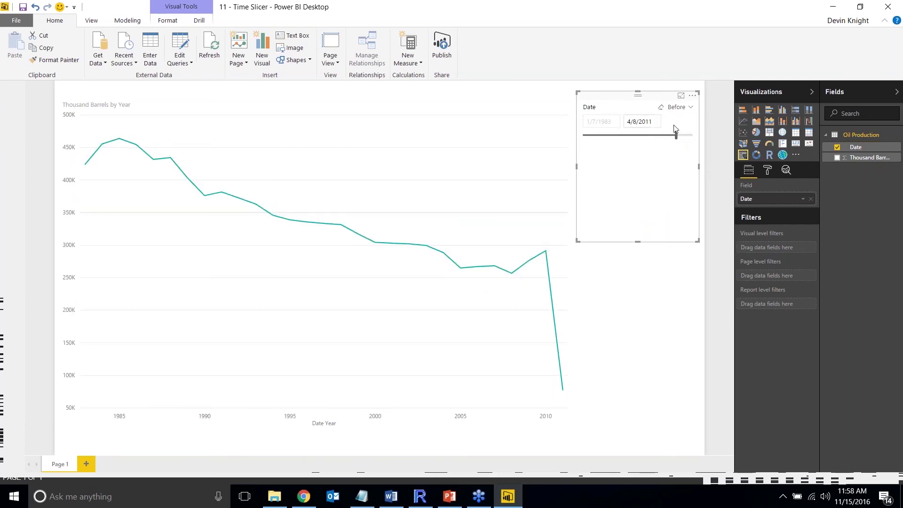
{"action": "left_click", "coordinate": [688, 108]}
{"action": "left_click", "coordinate": [675, 149]}
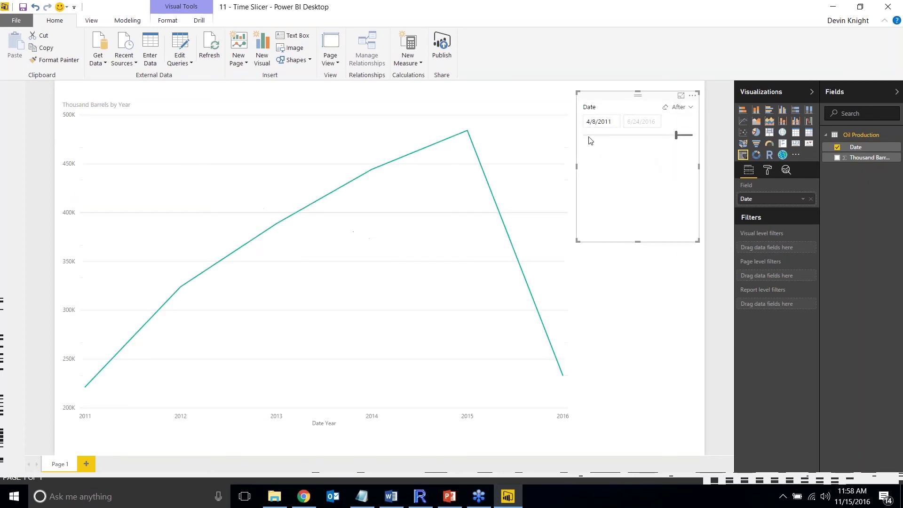
{"action": "left_click", "coordinate": [680, 108]}
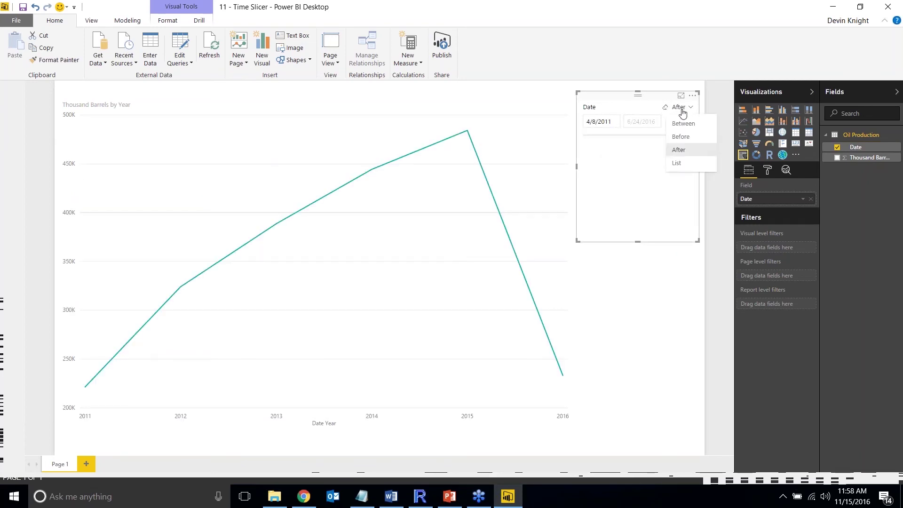
{"action": "left_click", "coordinate": [681, 167]}
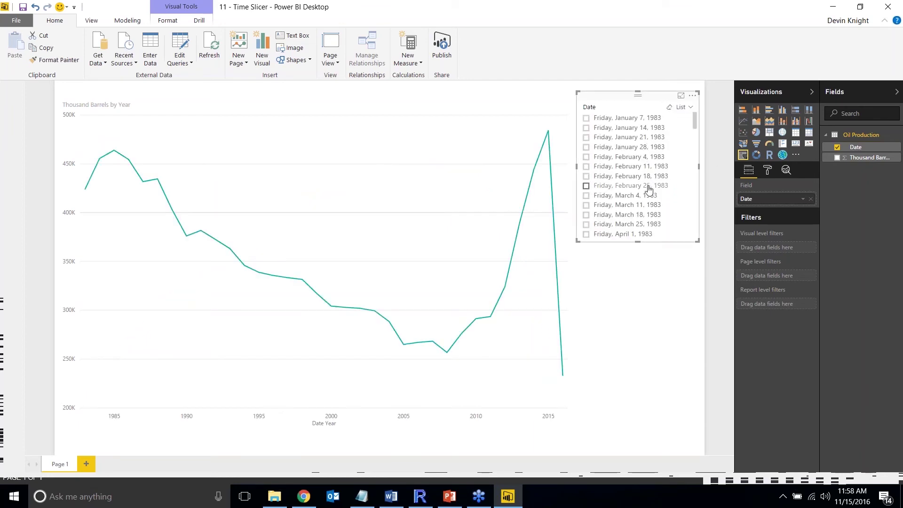
{"action": "left_click", "coordinate": [683, 108]}
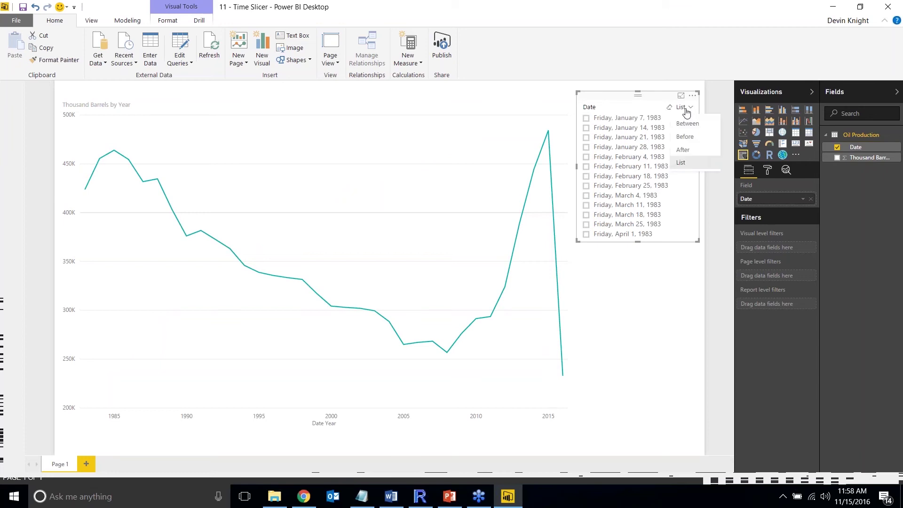
{"action": "left_click", "coordinate": [687, 123]}
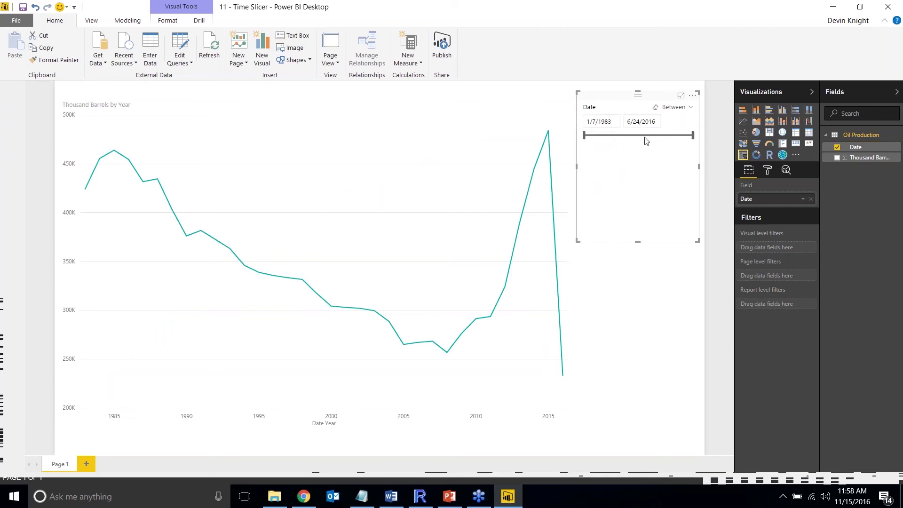
- Close the 11 - Time Slicer report without saving
{"action": "key", "text": "alt+Tab"}
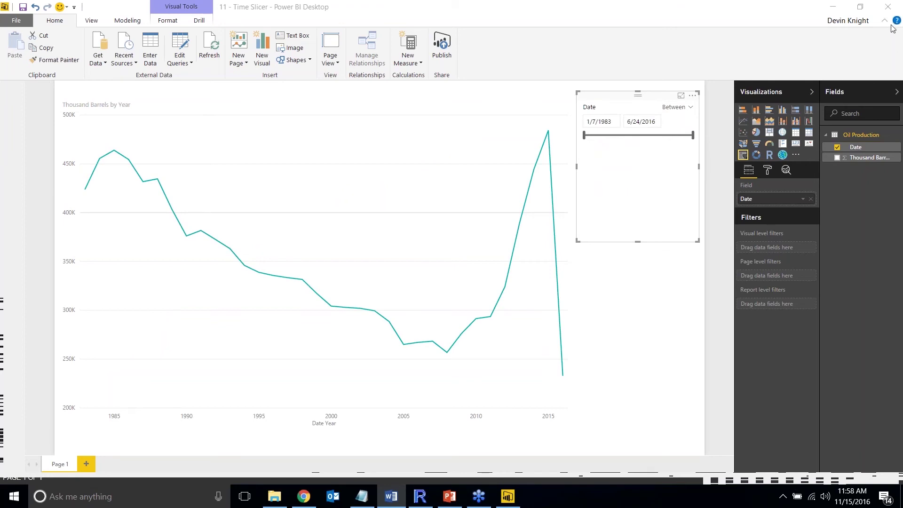
{"action": "left_click", "coordinate": [888, 7]}
{"action": "left_click", "coordinate": [502, 266]}
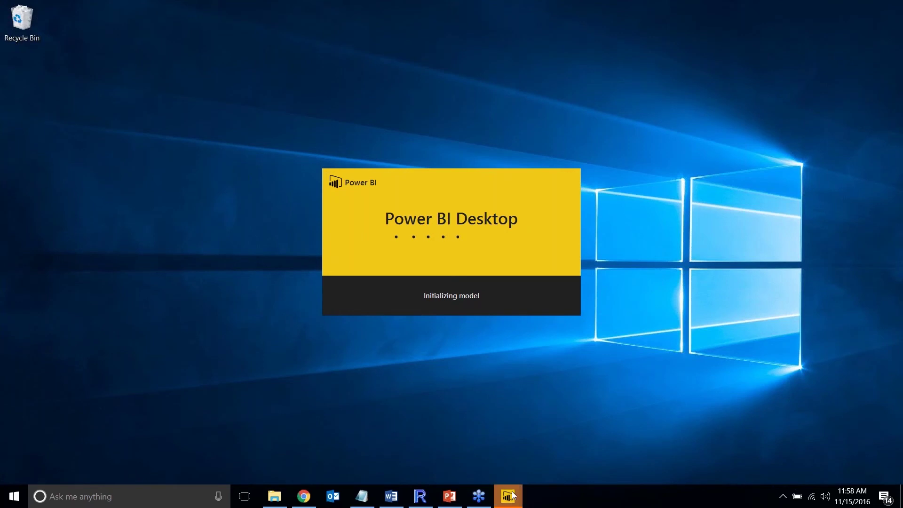
- Switch to the 13 – Grouping and Binning report and show its Grouping page
{"action": "mouse_move", "coordinate": [511, 494]}
{"action": "left_click", "coordinate": [541, 430]}
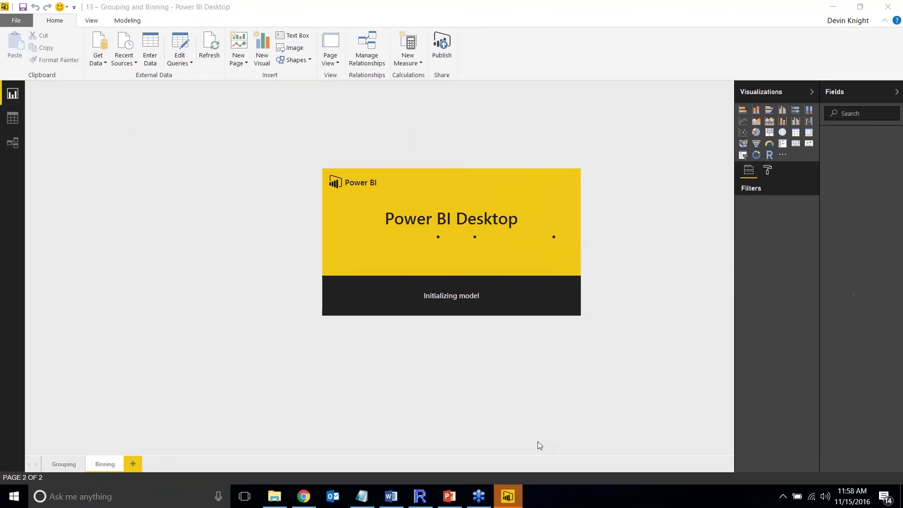
{"action": "mouse_move", "coordinate": [510, 485]}
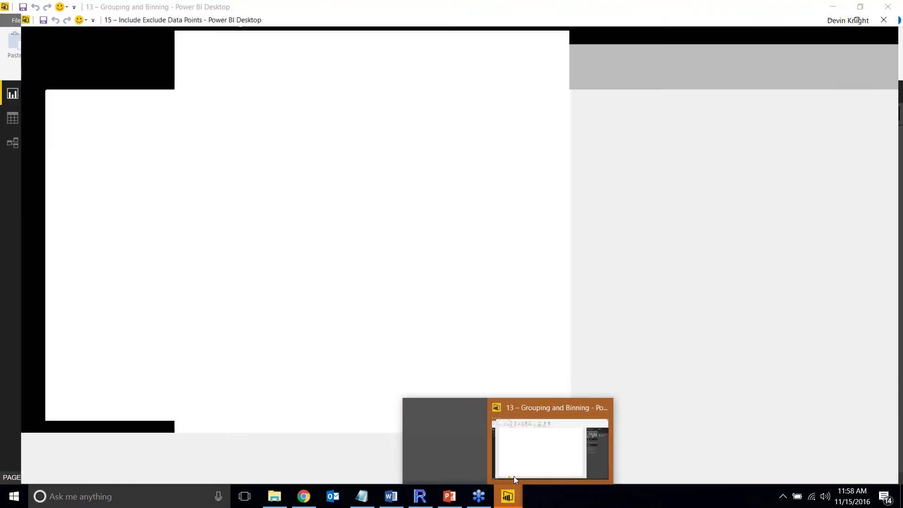
{"action": "left_click", "coordinate": [531, 451]}
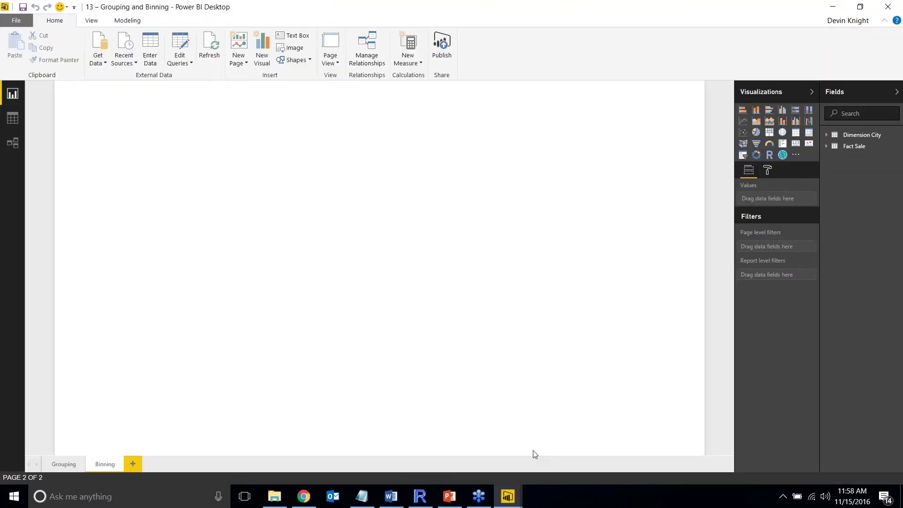
{"action": "mouse_move", "coordinate": [508, 485]}
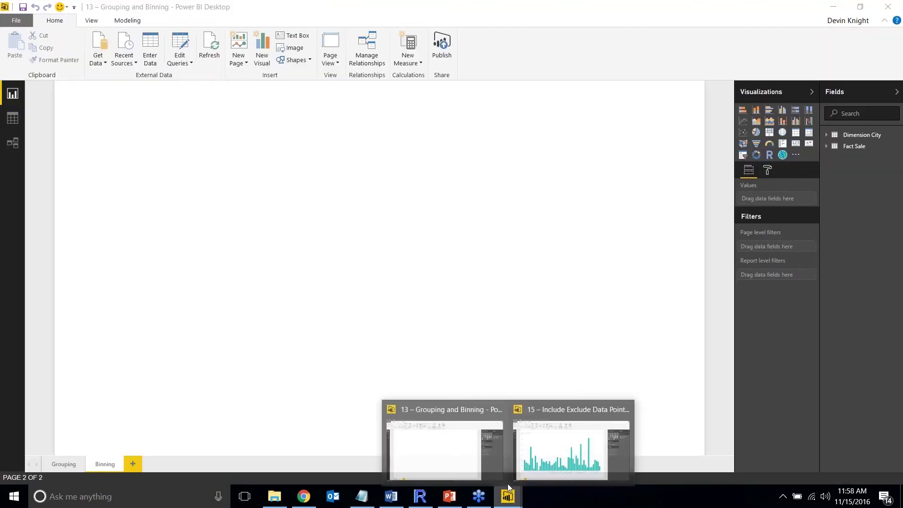
{"action": "left_click", "coordinate": [467, 464]}
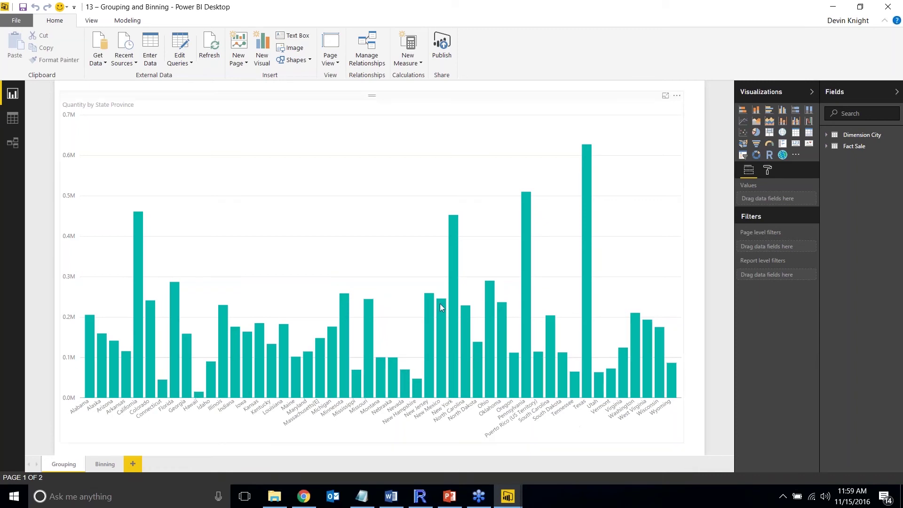
{"action": "left_click", "coordinate": [400, 254]}
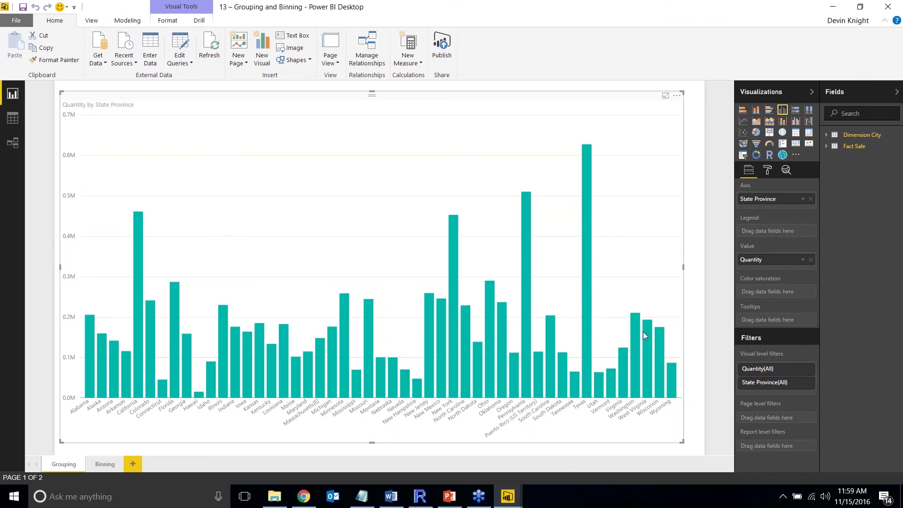
{"action": "left_click", "coordinate": [586, 214]}
{"action": "left_click", "coordinate": [525, 240]}
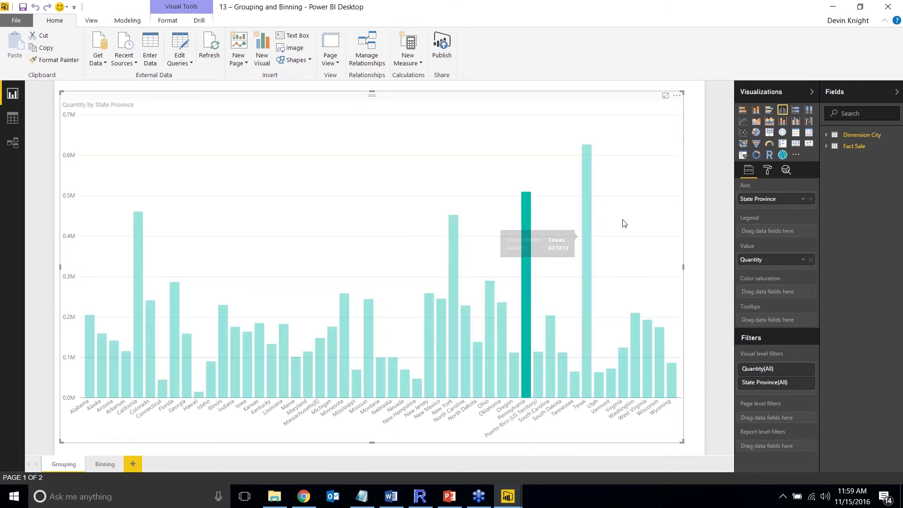
{"action": "left_click", "coordinate": [585, 234], "text": "ctrl"}
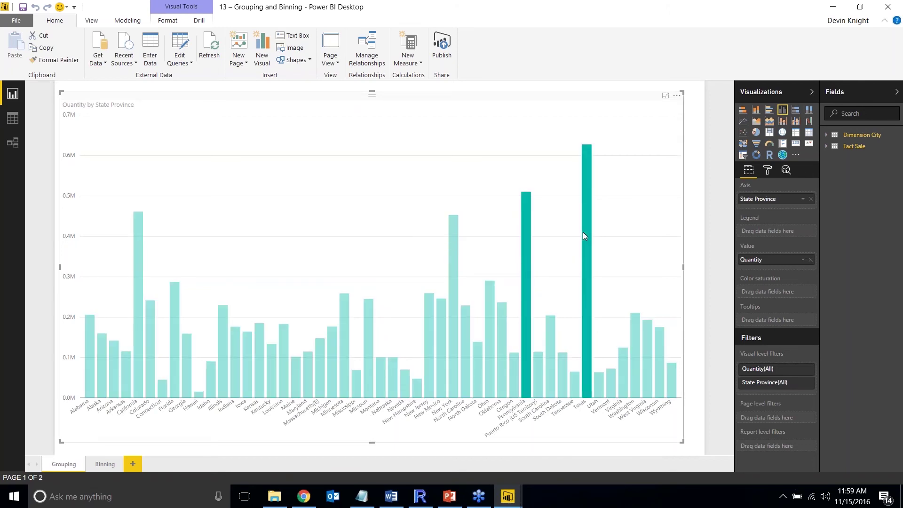
{"action": "left_click", "coordinate": [453, 248], "text": "ctrl"}
{"action": "left_click", "coordinate": [137, 268], "text": "ctrl"}
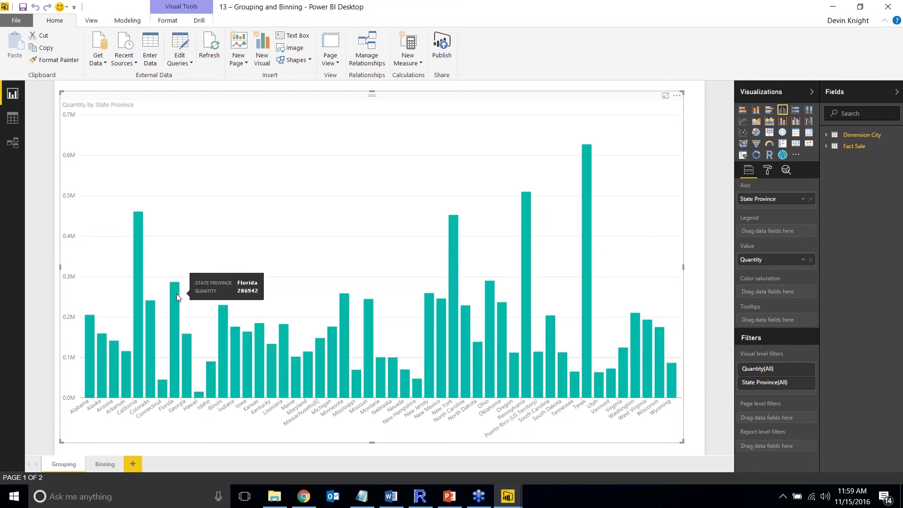
- Group the California, New York, Pennsylvania and Texas bars in the Quantity by State Province chart
{"action": "left_click", "coordinate": [137, 283]}
{"action": "left_click", "coordinate": [454, 247], "text": "ctrl"}
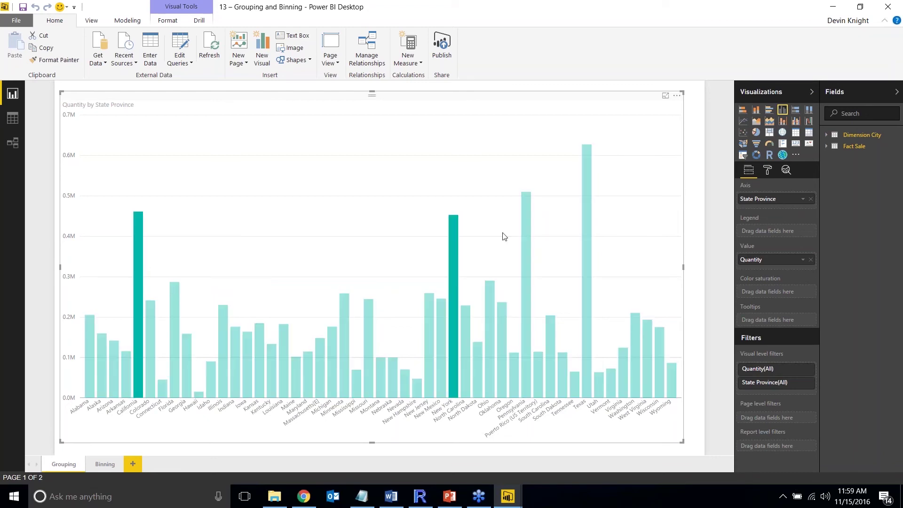
{"action": "left_click", "coordinate": [525, 228], "text": "ctrl"}
{"action": "left_click", "coordinate": [587, 199], "text": "ctrl"}
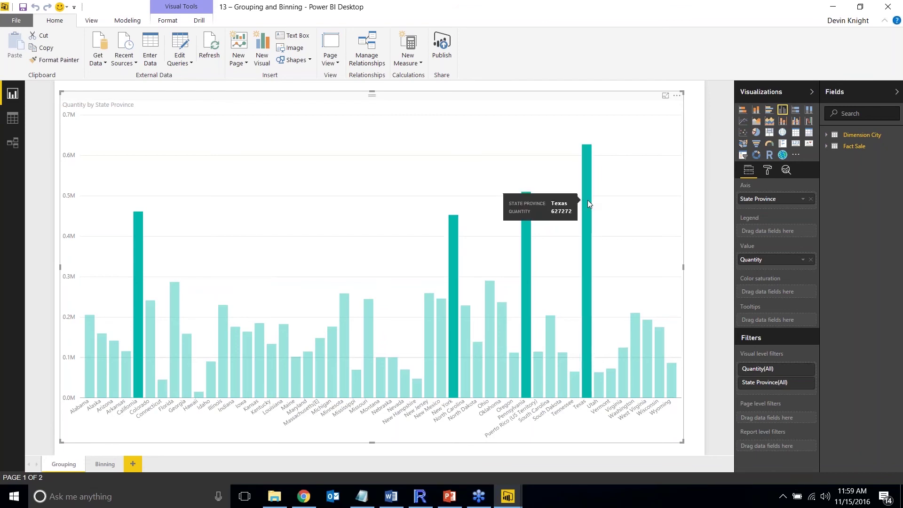
{"action": "right_click", "coordinate": [583, 166]}
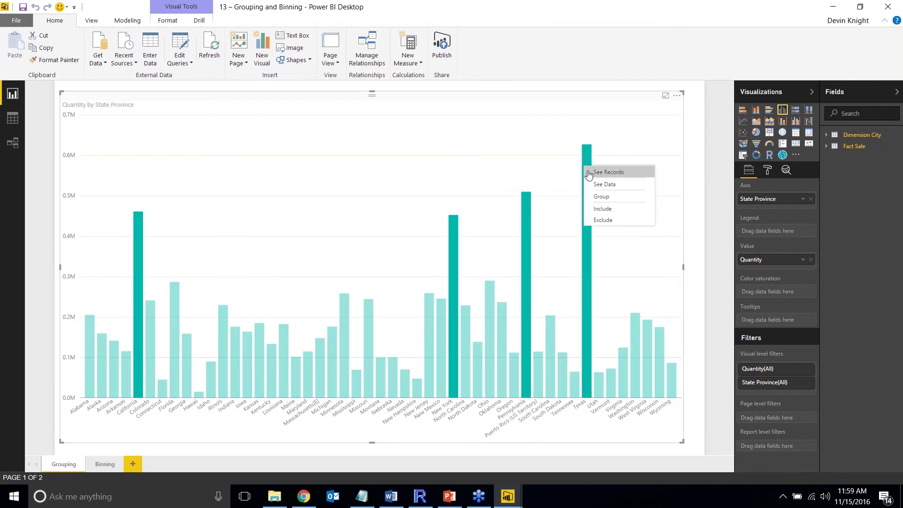
{"action": "left_click", "coordinate": [616, 200]}
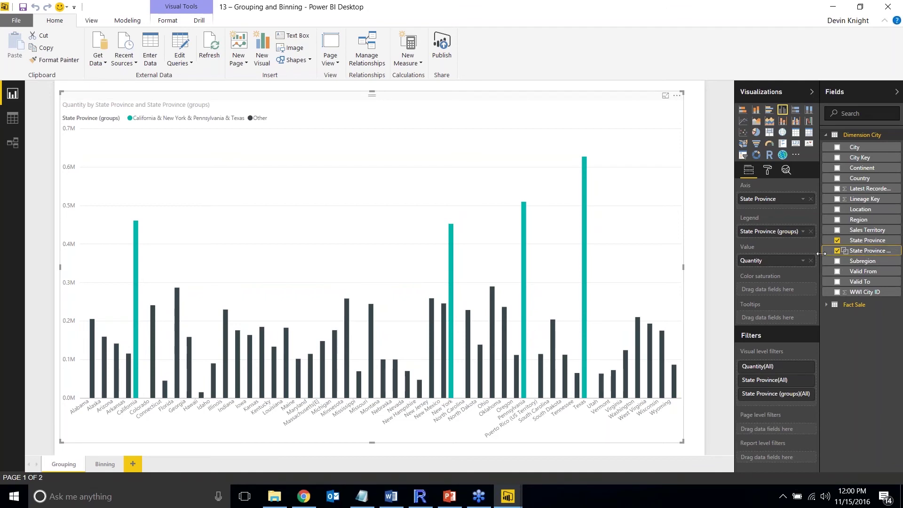
- Replace State Province on the chart's axis with State Province (groups), moving the grouped field out of the legend
{"action": "left_click_drag", "start_coordinate": [821, 254], "coordinate": [780, 254]}
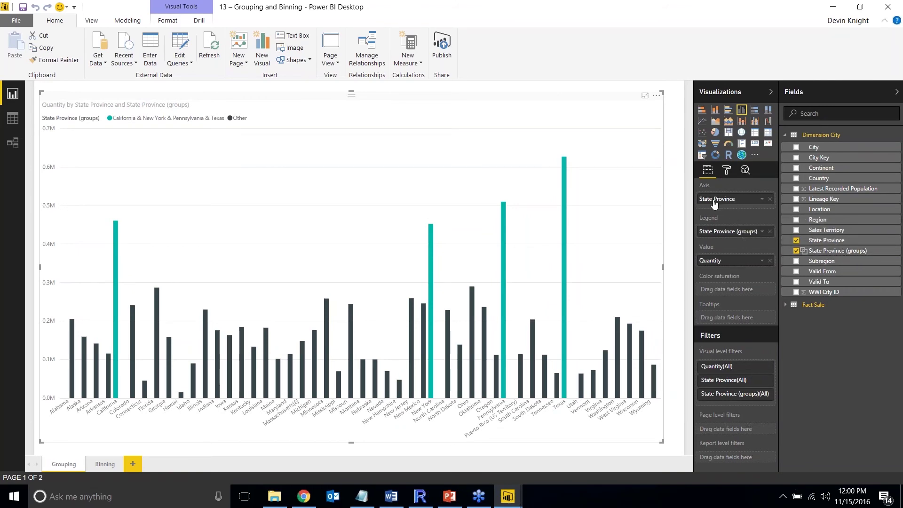
{"action": "left_click", "coordinate": [770, 199]}
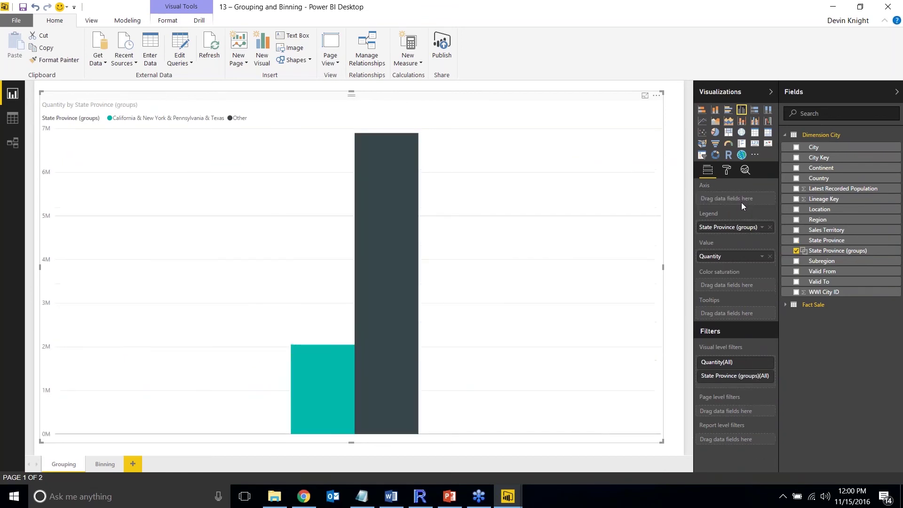
{"action": "left_click_drag", "start_coordinate": [728, 227], "coordinate": [741, 202]}
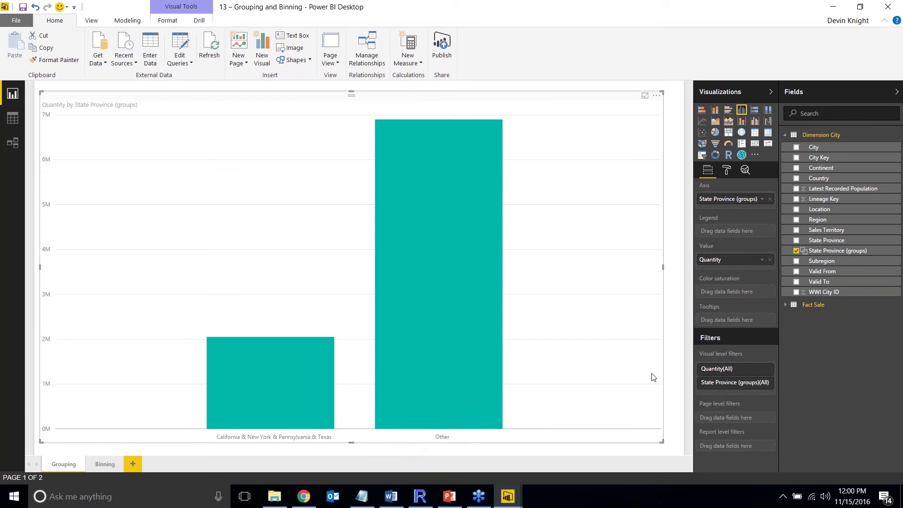
- Edit the State Province (groups) field and rename the California, New York, Pennsylvania and Texas group as High Sales States
{"action": "right_click", "coordinate": [830, 256]}
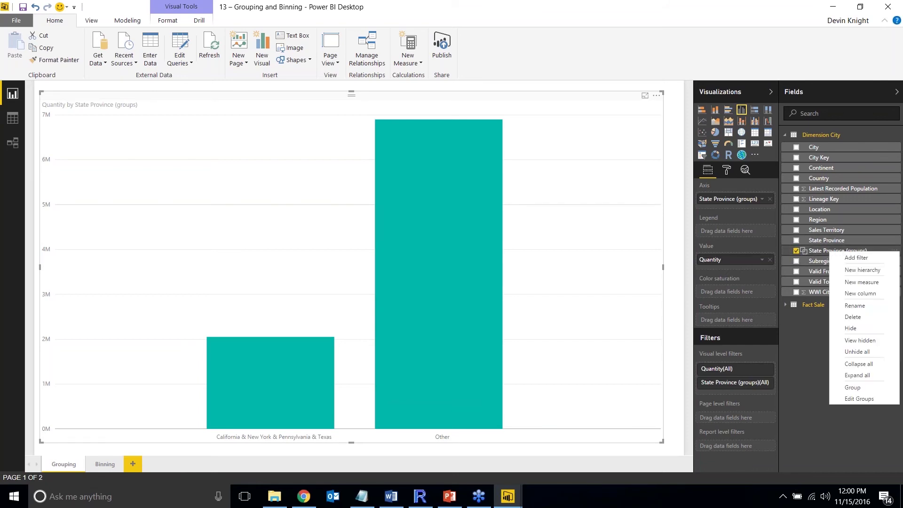
{"action": "left_click", "coordinate": [857, 399]}
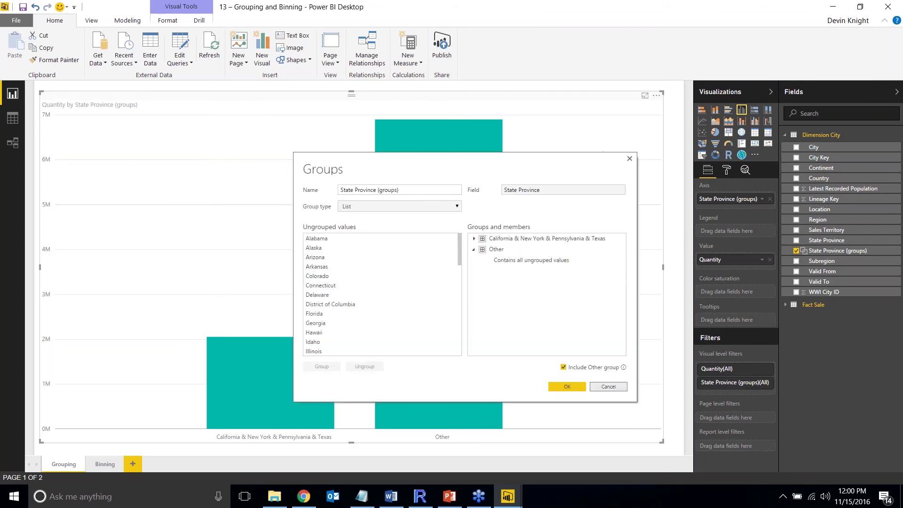
{"action": "double_click", "coordinate": [517, 239]}
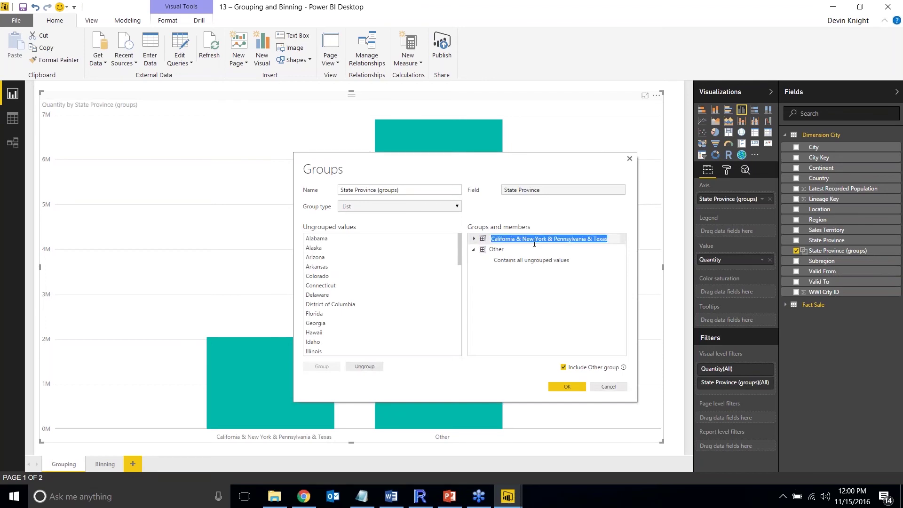
{"action": "type", "text": "High Sales States"}
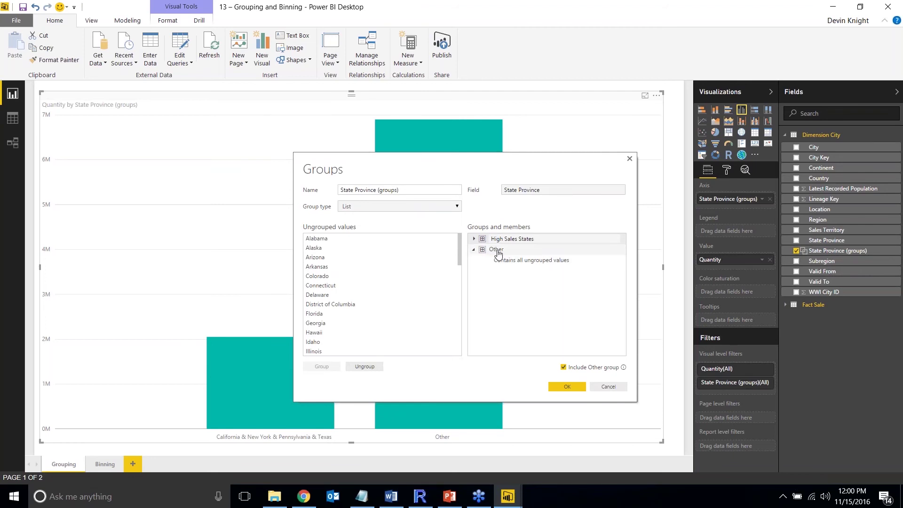
{"action": "key", "text": "Return"}
- Turn off the Other group for State Province (groups) and apply the group settings to the chart
{"action": "left_click", "coordinate": [497, 249]}
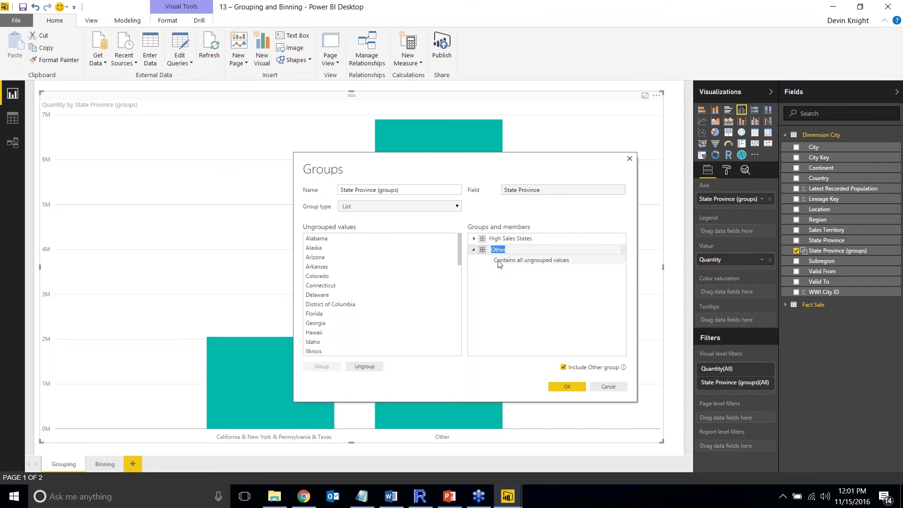
{"action": "left_click", "coordinate": [563, 368]}
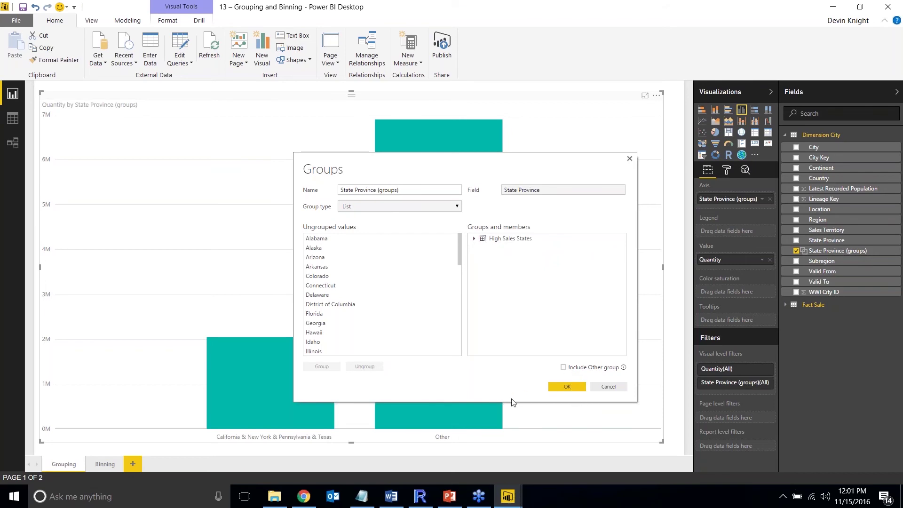
{"action": "left_click", "coordinate": [559, 389]}
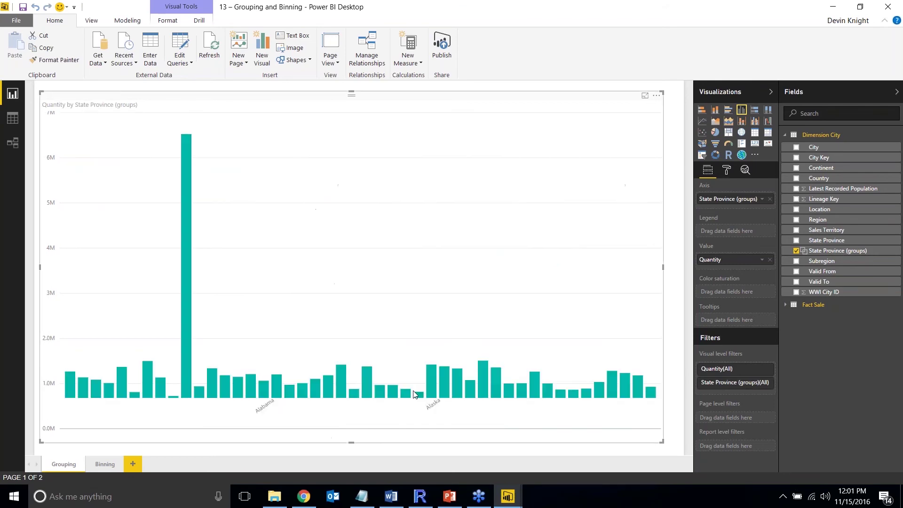
{"action": "mouse_move", "coordinate": [186, 221]}
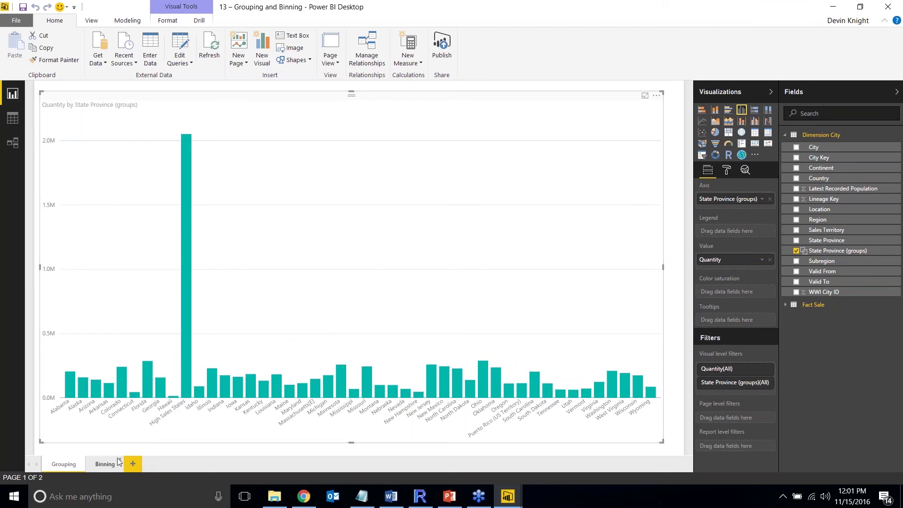
- Show the Binning page, collapse the Dimension City table and list the fields of the Fact Sale table
{"action": "left_click", "coordinate": [104, 464]}
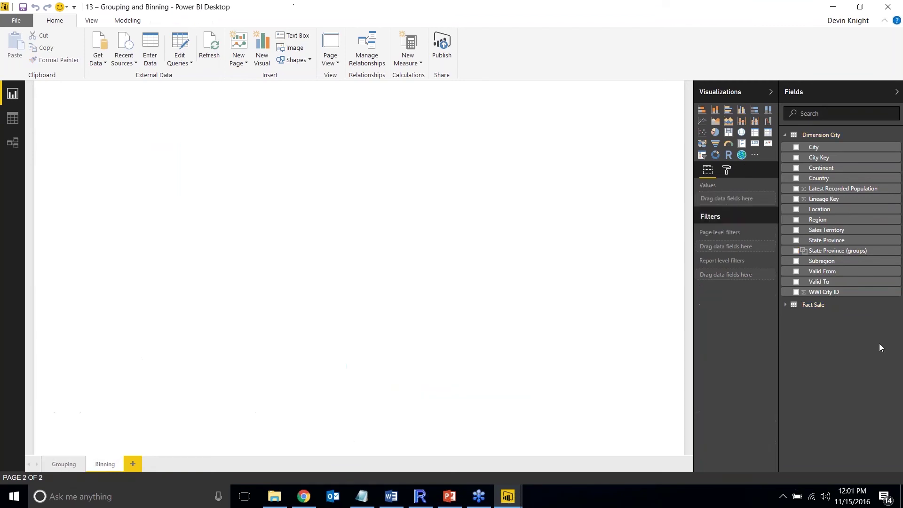
{"action": "key", "text": "alt+Tab"}
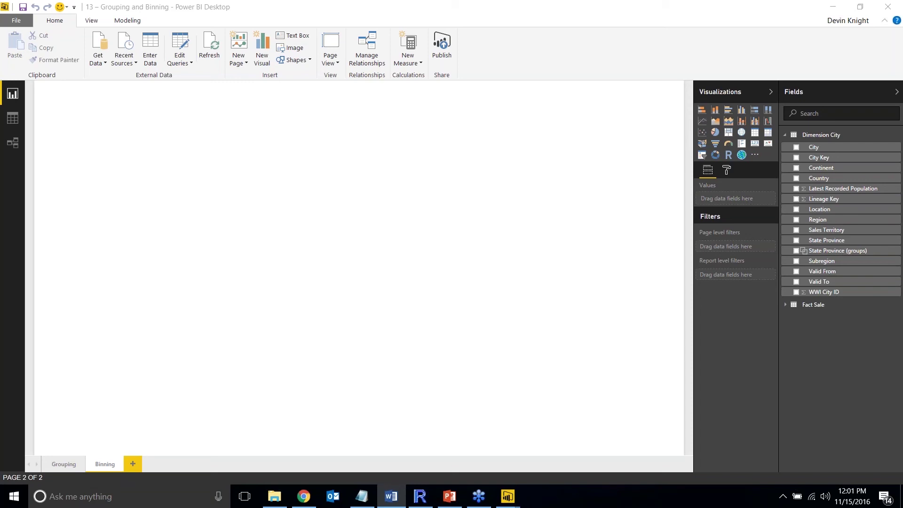
{"action": "left_click", "coordinate": [784, 135]}
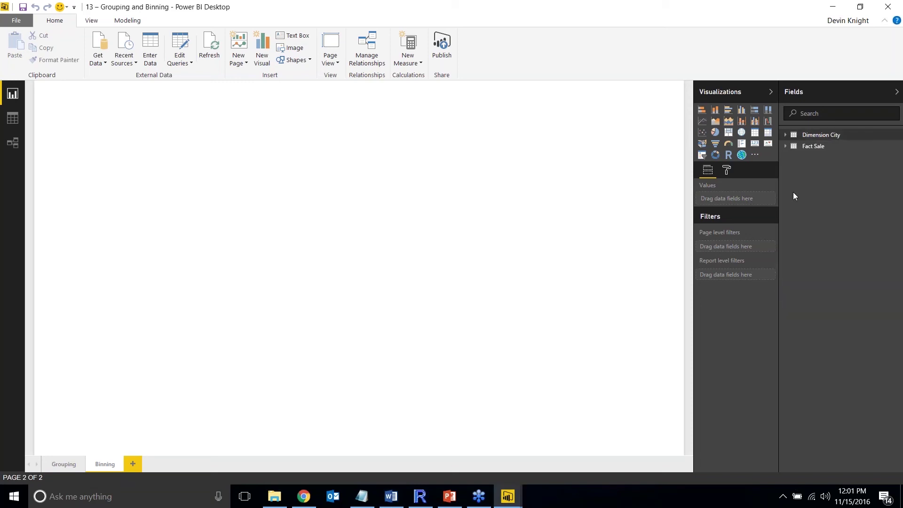
{"action": "left_click", "coordinate": [784, 147]}
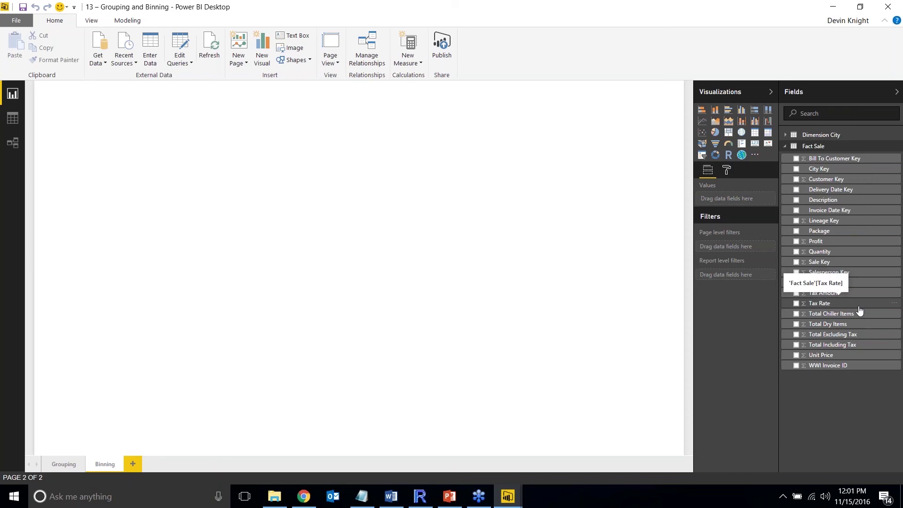
- Create bins from the Fact Sale table's Quantity field with a bin size of 15
{"action": "right_click", "coordinate": [827, 256]}
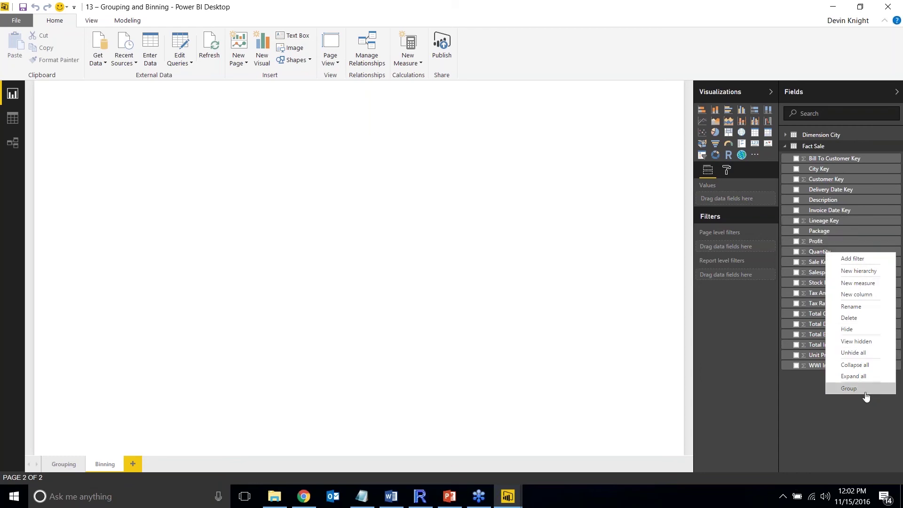
{"action": "left_click", "coordinate": [848, 388]}
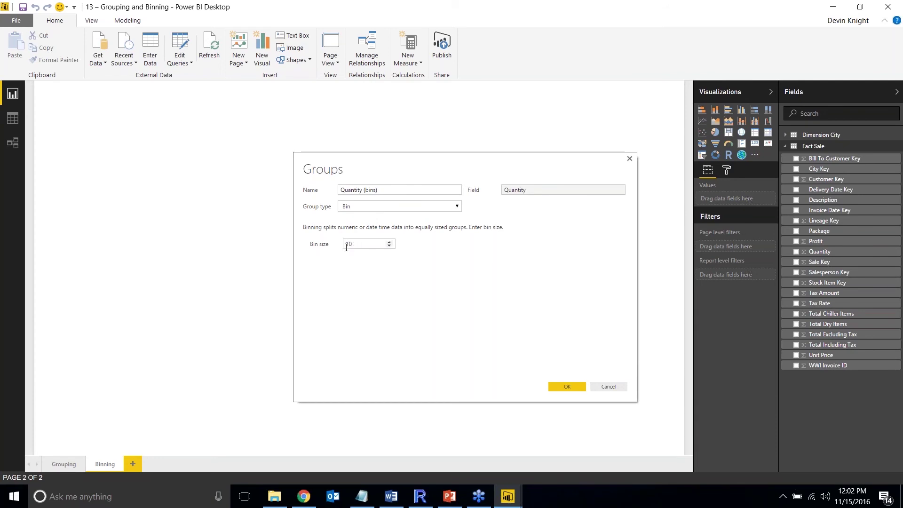
{"action": "left_click", "coordinate": [388, 242]}
{"action": "left_click", "coordinate": [389, 242]}
{"action": "left_click", "coordinate": [567, 387]}
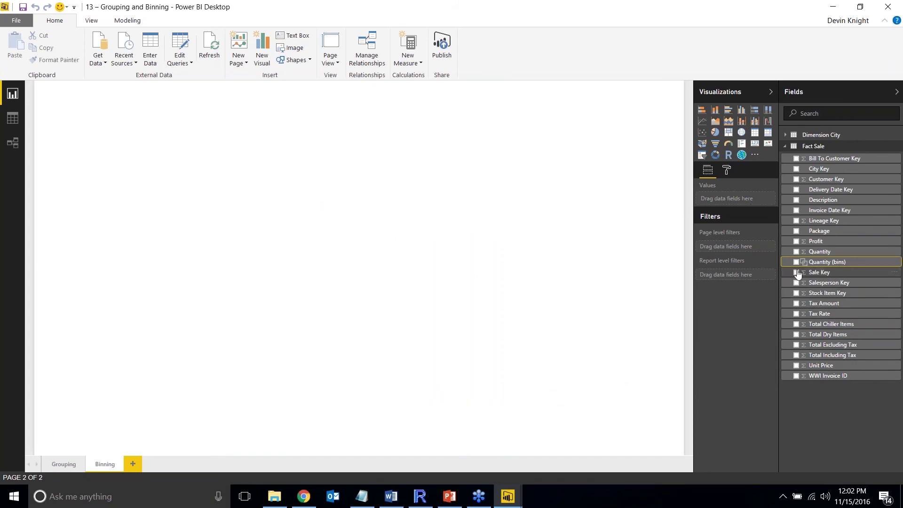
- Build a stacked column chart of Quantity by Quantity (bins) on the Binning page and enlarge it to fill most of the page
{"action": "left_click", "coordinate": [795, 262]}
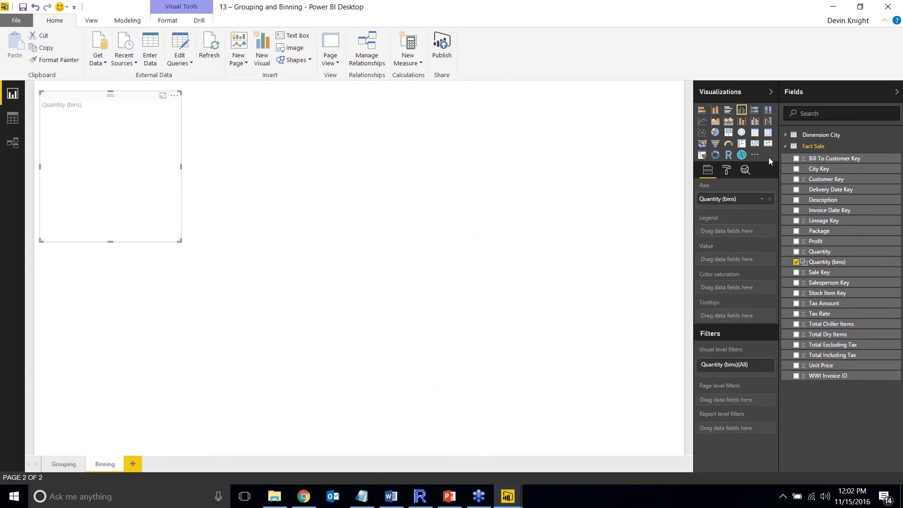
{"action": "left_click", "coordinate": [767, 111]}
{"action": "left_click", "coordinate": [714, 110]}
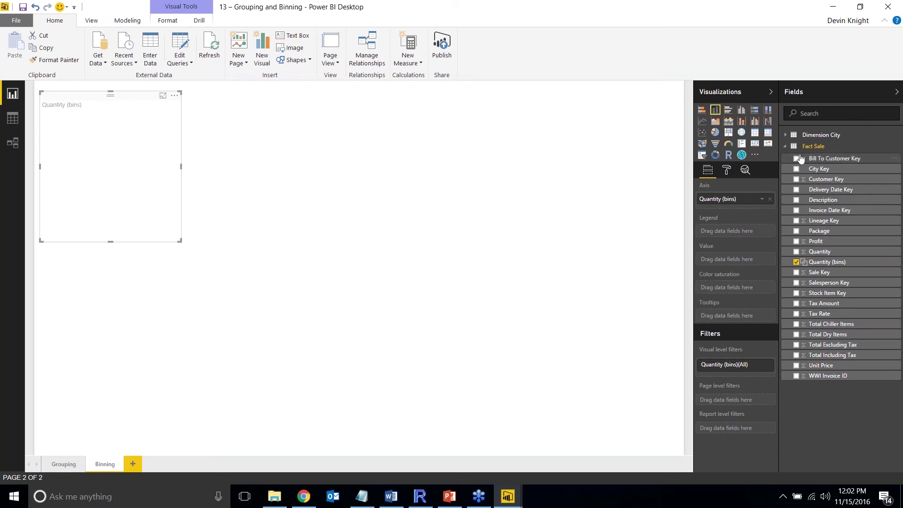
{"action": "left_click", "coordinate": [785, 135]}
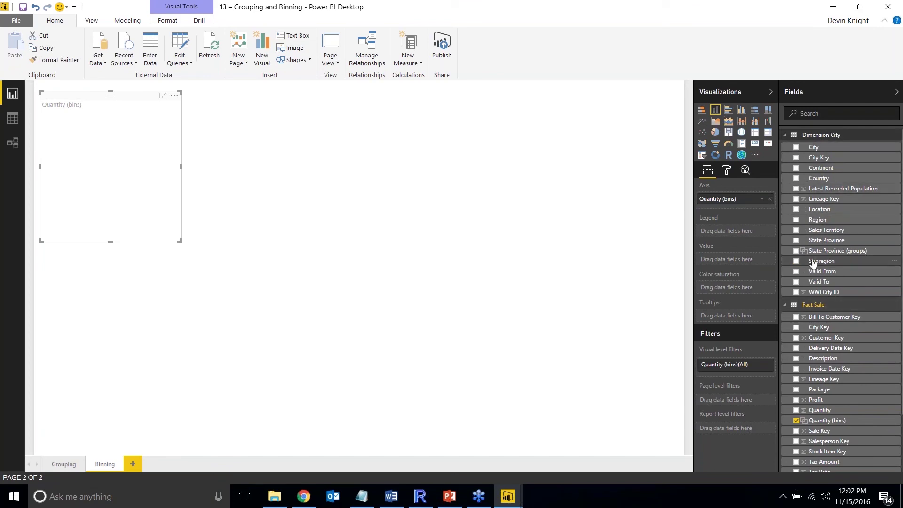
{"action": "left_click", "coordinate": [796, 410]}
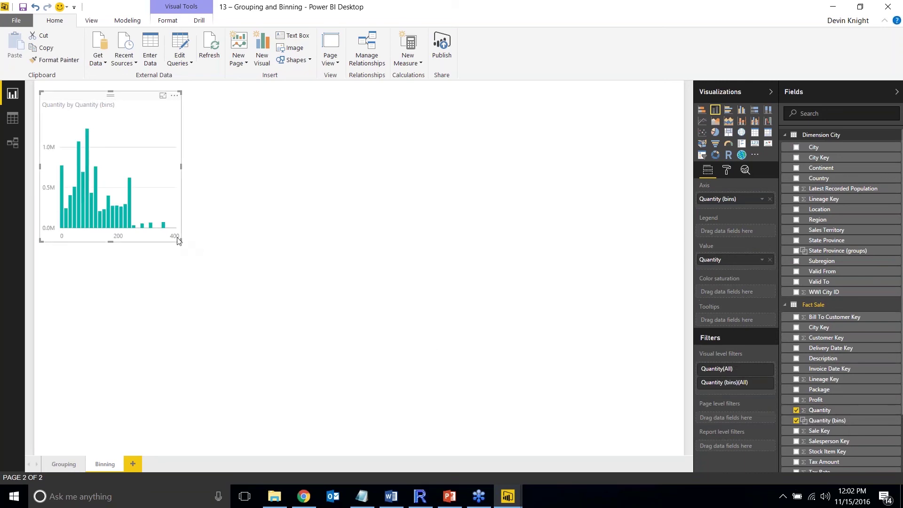
{"action": "left_click_drag", "start_coordinate": [179, 242], "coordinate": [590, 420]}
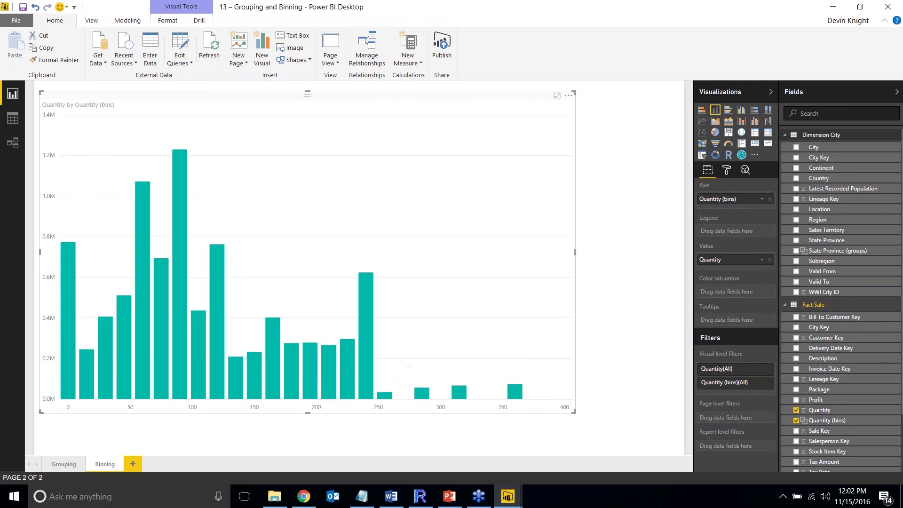
{"action": "mouse_move", "coordinate": [83, 394]}
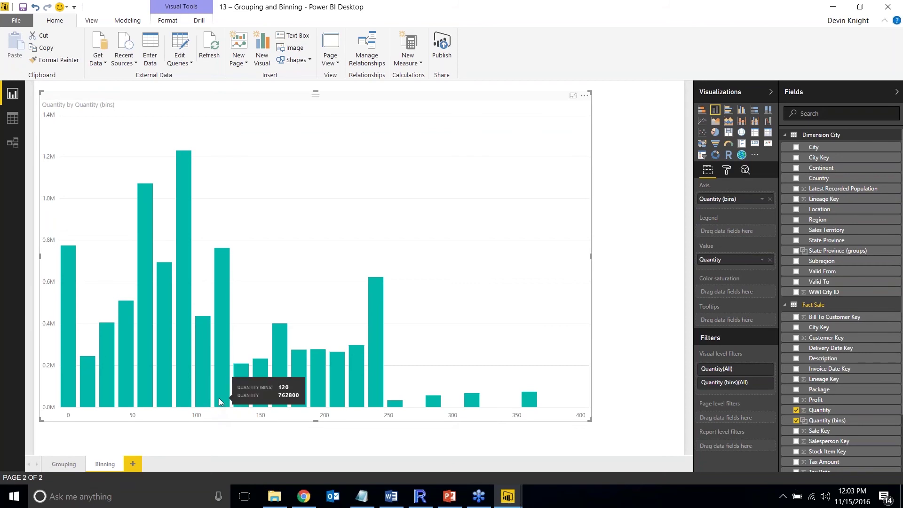
- Exclude Colorado and Florida from the Quantity chart on the Grouping page and expand the list of excluded values in its filters
{"action": "left_click", "coordinate": [65, 464]}
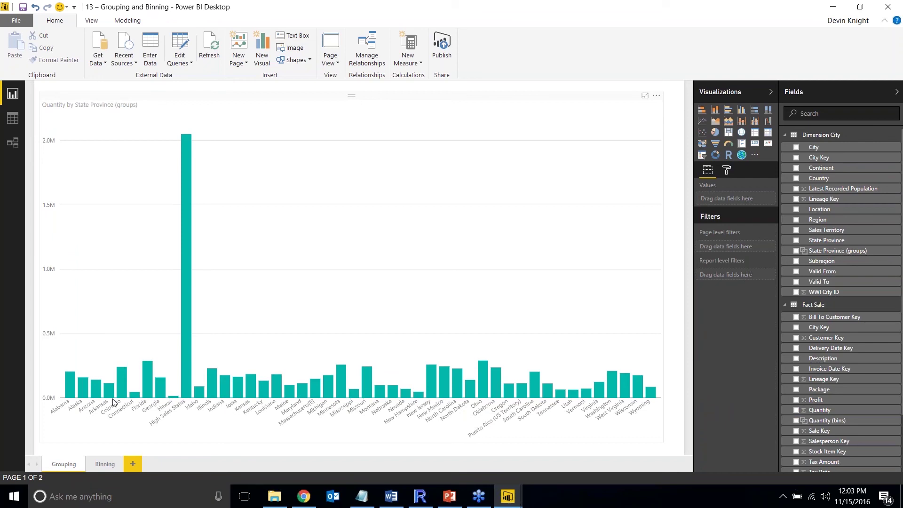
{"action": "mouse_move", "coordinate": [121, 394]}
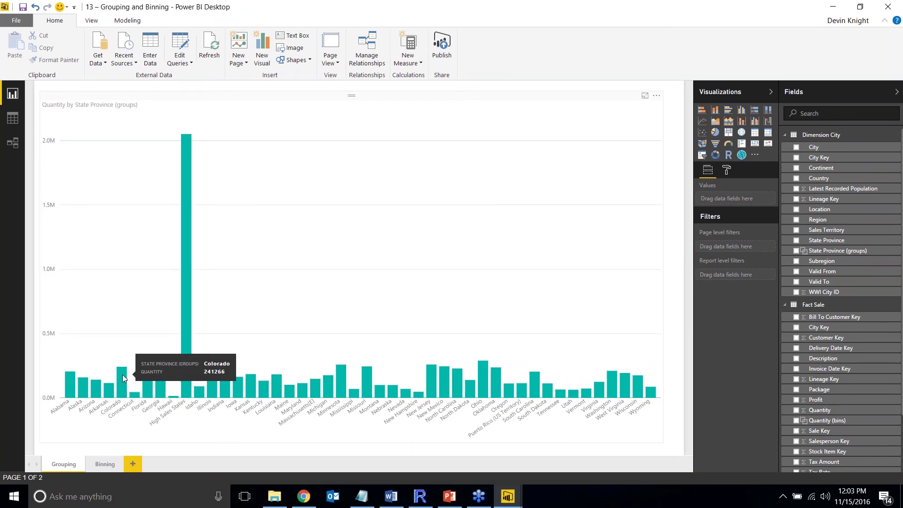
{"action": "right_click", "coordinate": [120, 374]}
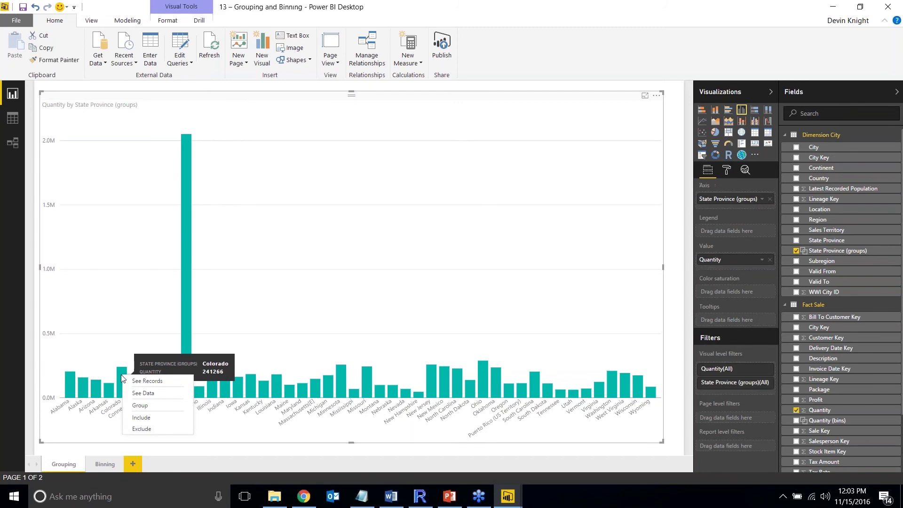
{"action": "left_click", "coordinate": [142, 431]}
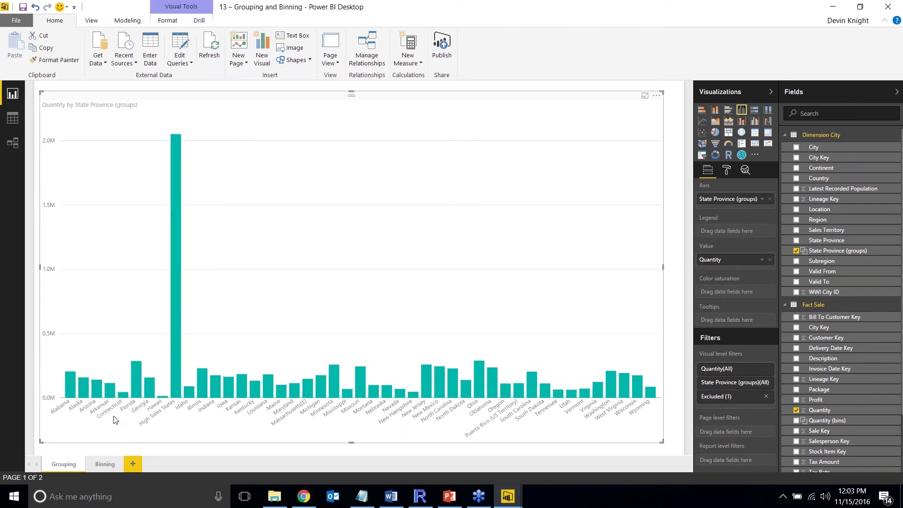
{"action": "right_click", "coordinate": [135, 383]}
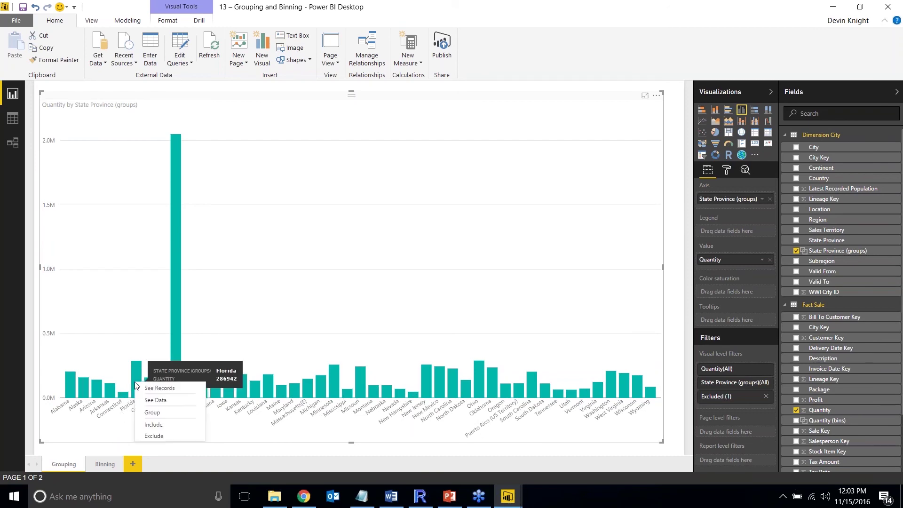
{"action": "left_click", "coordinate": [152, 438]}
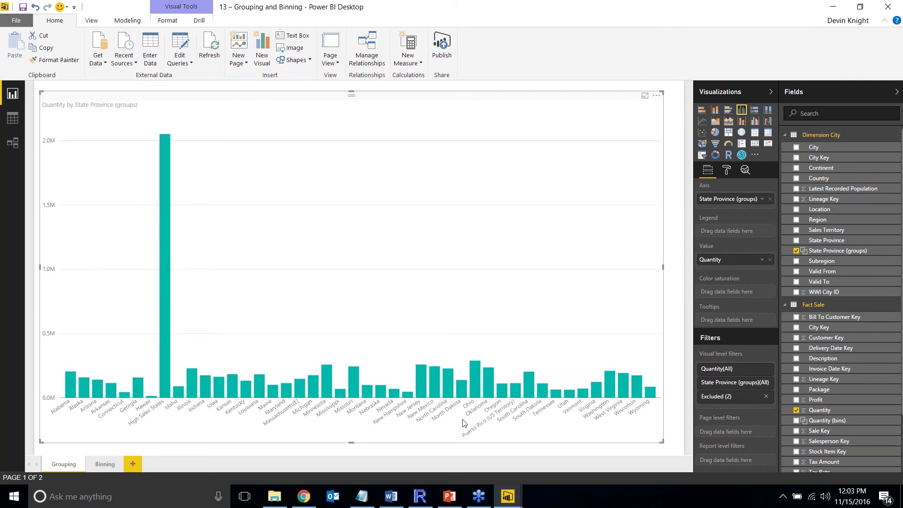
{"action": "left_click", "coordinate": [796, 410]}
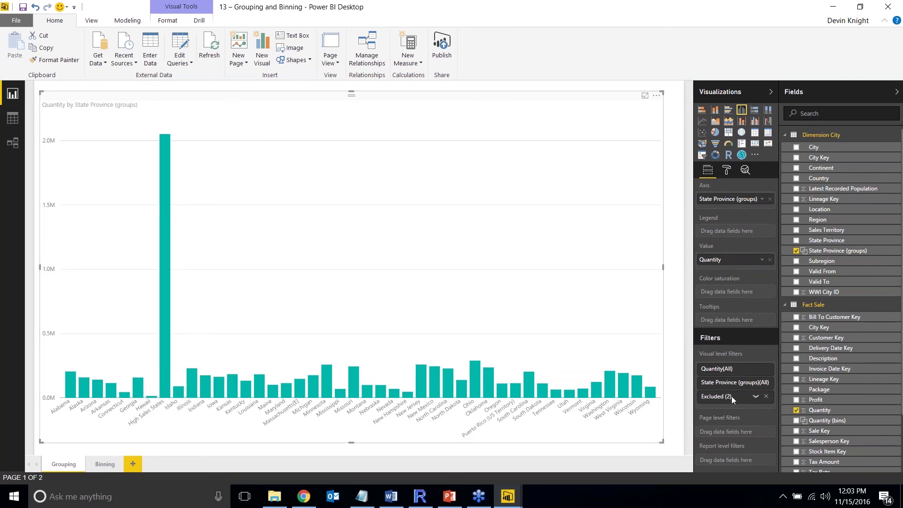
{"action": "left_click", "coordinate": [755, 398]}
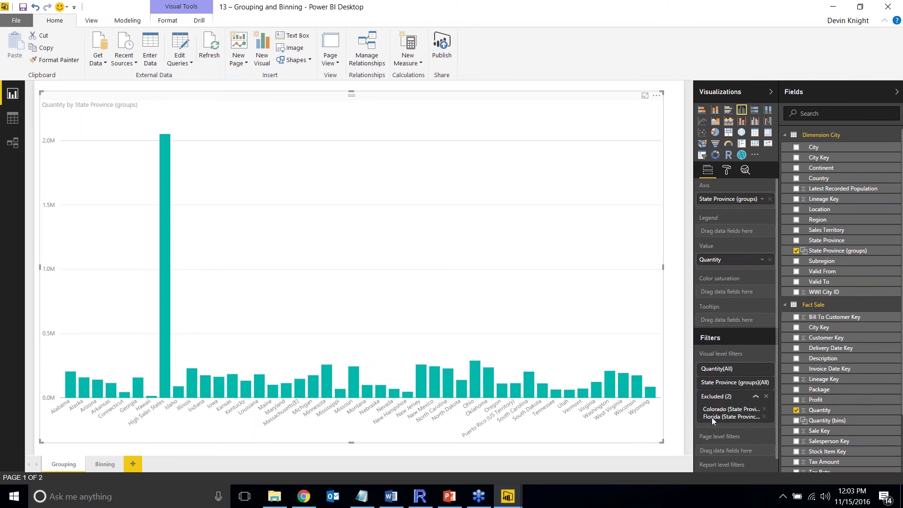
- Include only Virginia, Washington, West Virginia and Wisconsin in the Quantity by State Province (groups) chart, and deselect the chart
{"action": "left_click", "coordinate": [623, 390]}
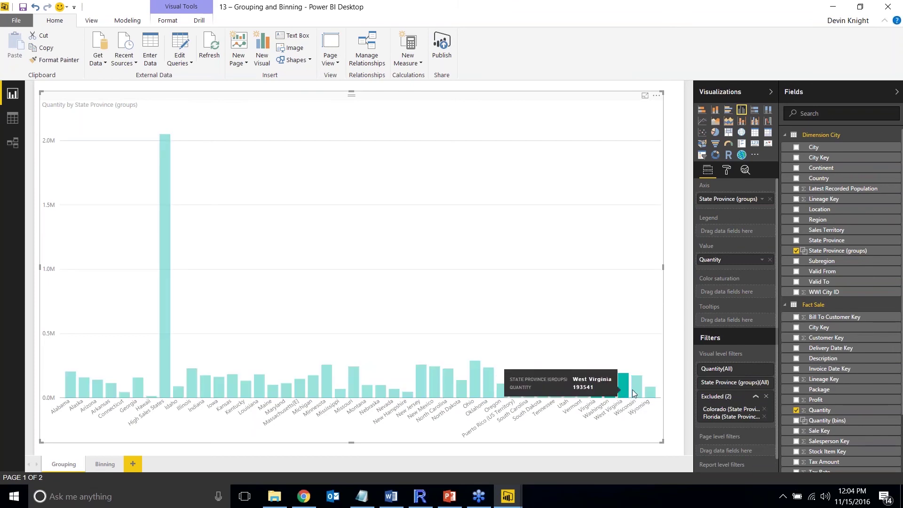
{"action": "left_click", "coordinate": [636, 389], "text": "ctrl"}
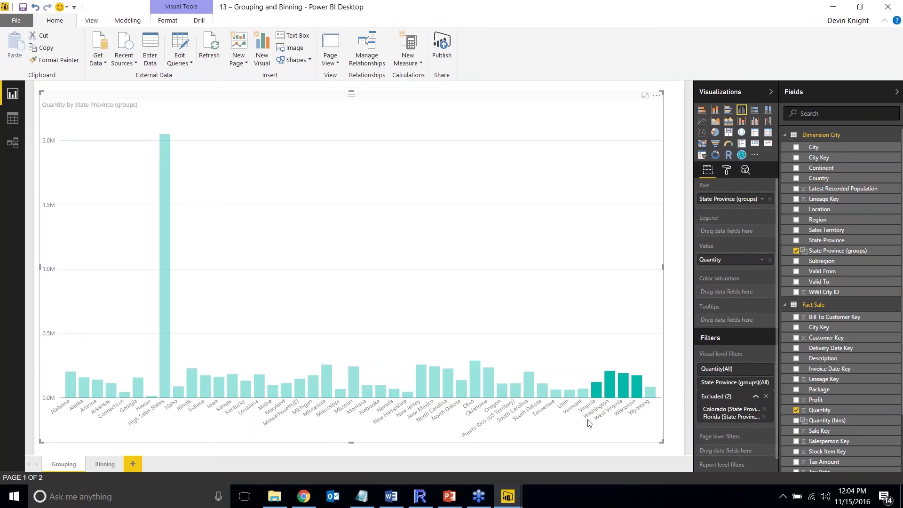
{"action": "right_click", "coordinate": [608, 383]}
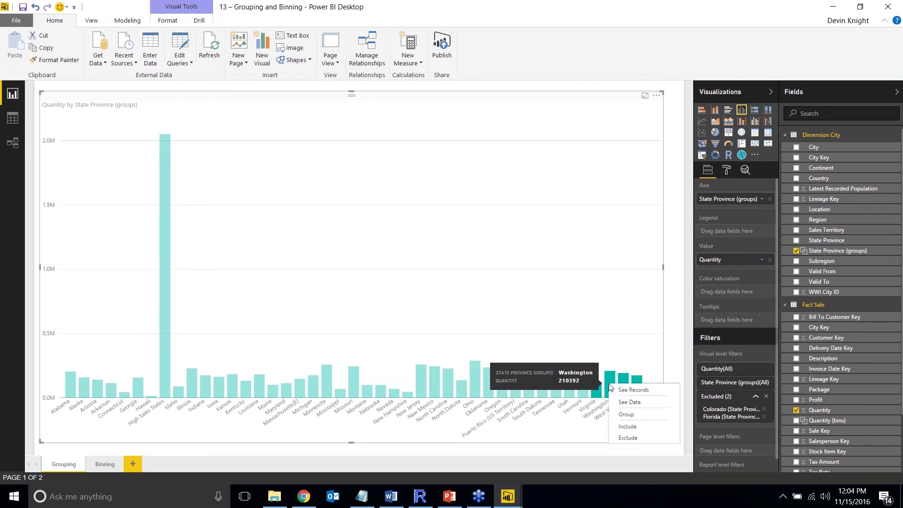
{"action": "left_click", "coordinate": [624, 426]}
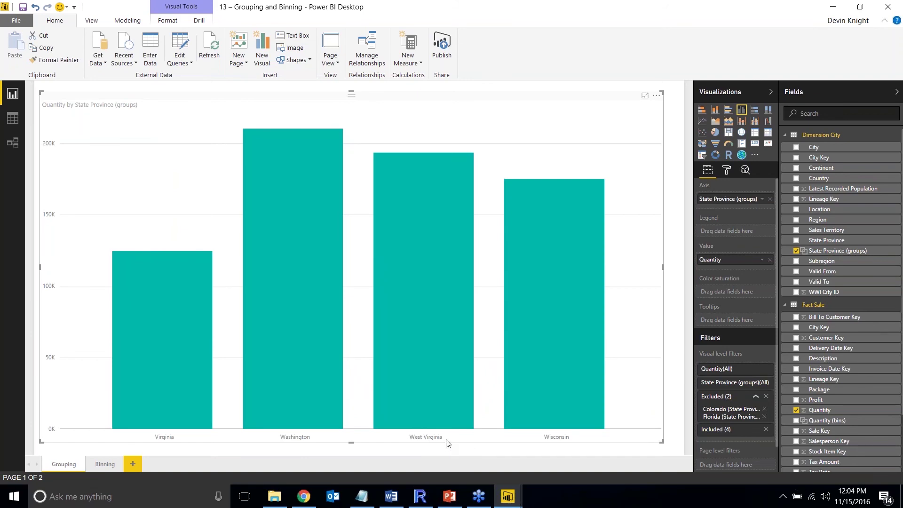
{"action": "mouse_move", "coordinate": [552, 419]}
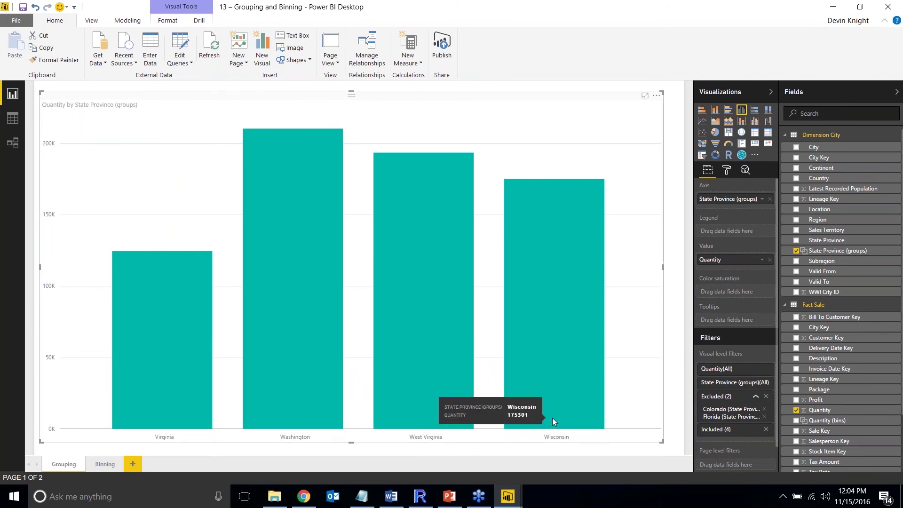
{"action": "left_click", "coordinate": [671, 371]}
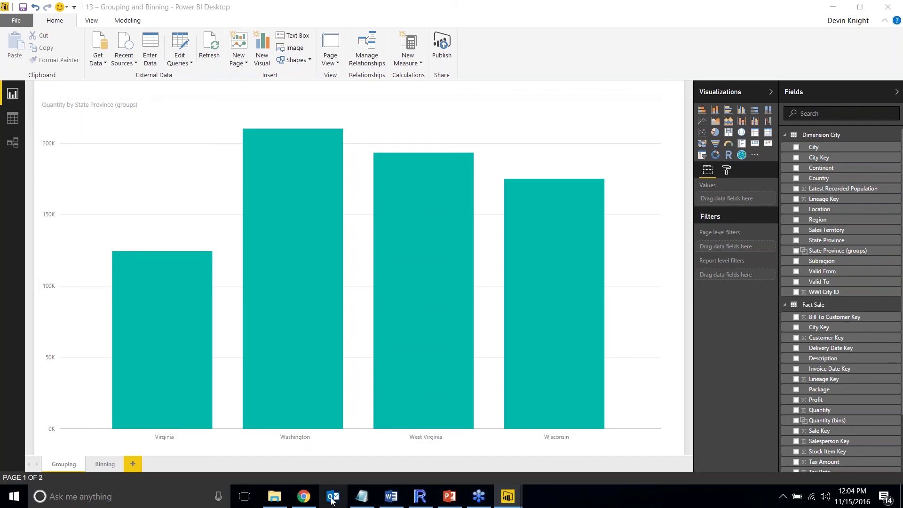
- Switch to the 03 - Table Matrix table style report and show its matrix of values by country of origin
{"action": "left_click", "coordinate": [439, 498]}
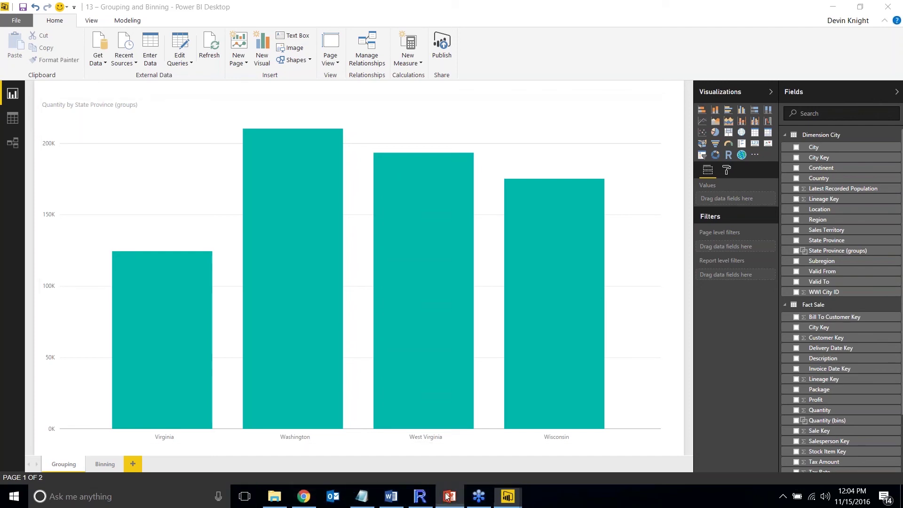
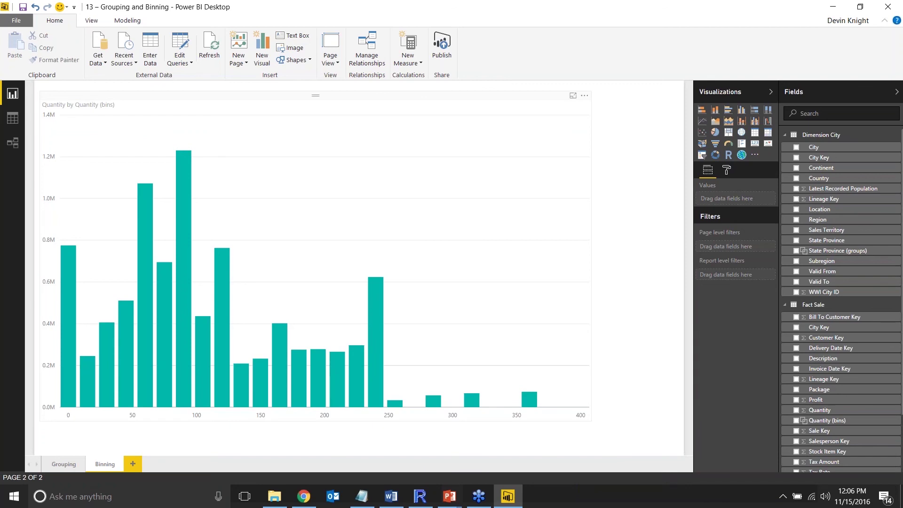
{"action": "mouse_move", "coordinate": [142, 279]}
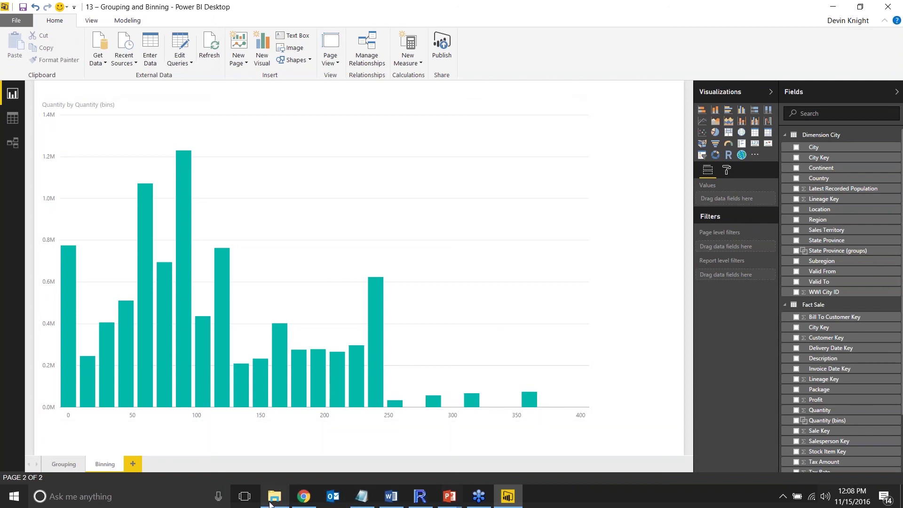
{"action": "left_click", "coordinate": [281, 492]}
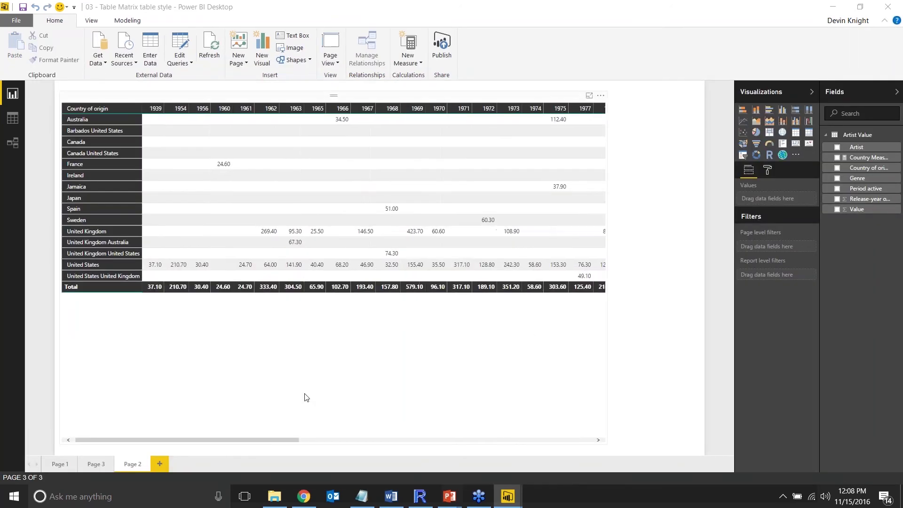
- Apply the Bold header flashy rows table style to the Table Example on Page 1 and look through its rows
{"action": "left_click", "coordinate": [59, 465]}
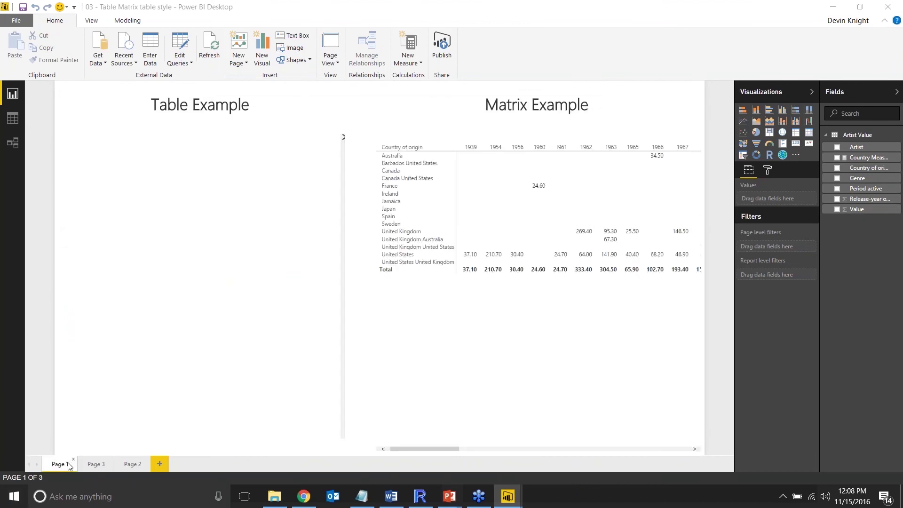
{"action": "left_click", "coordinate": [341, 290]}
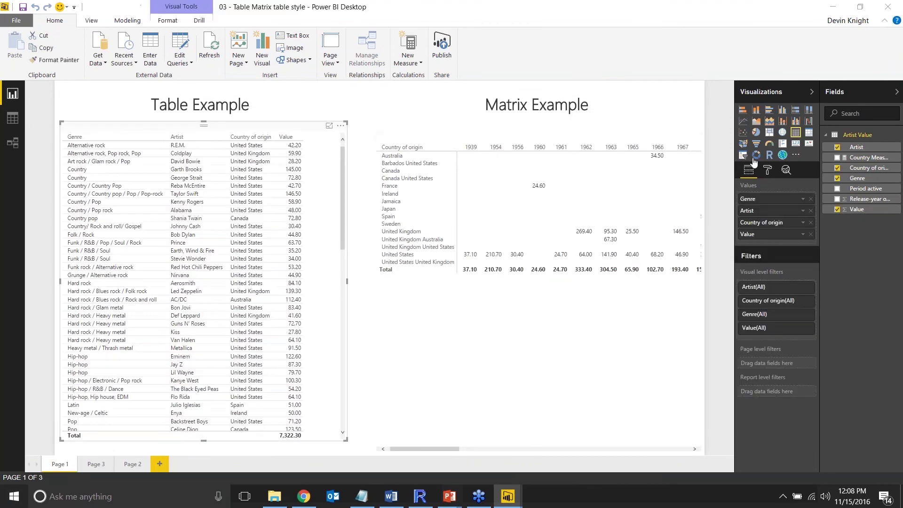
{"action": "left_click", "coordinate": [768, 172]}
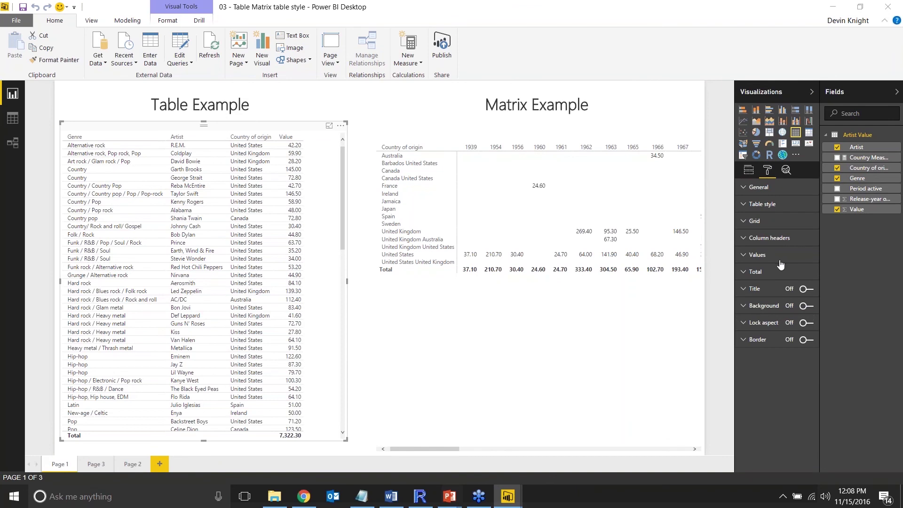
{"action": "left_click", "coordinate": [748, 209]}
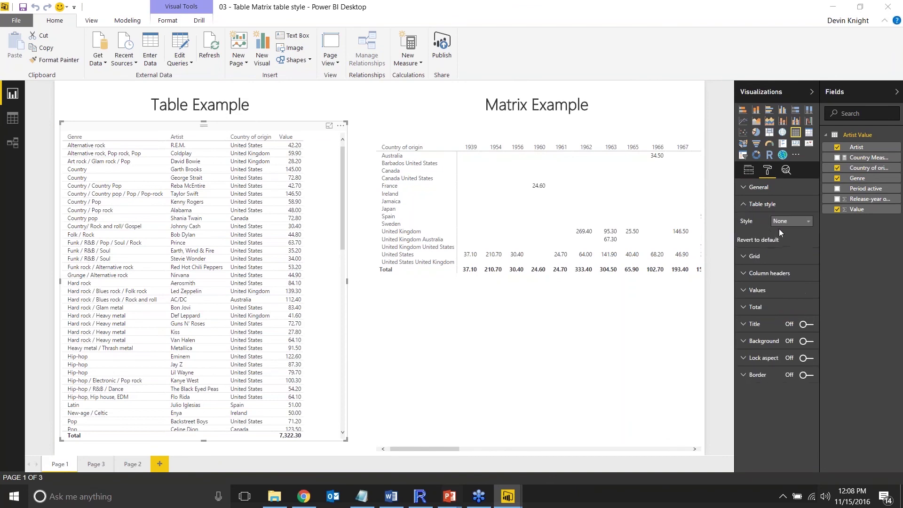
{"action": "left_click", "coordinate": [794, 228]}
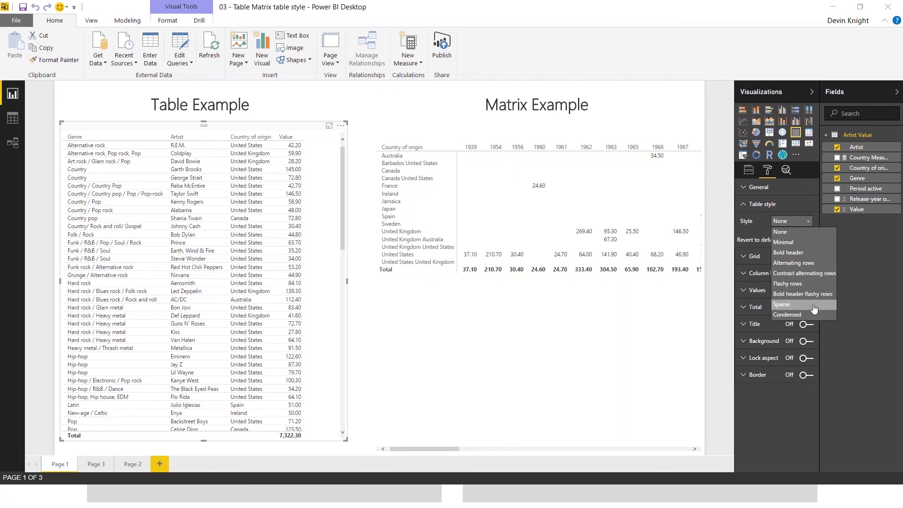
{"action": "left_click", "coordinate": [802, 294]}
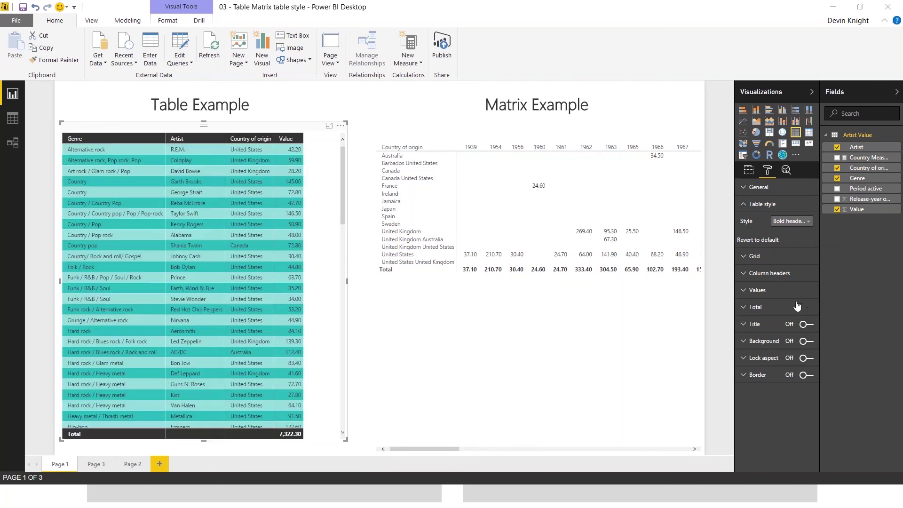
{"action": "left_click", "coordinate": [805, 222]}
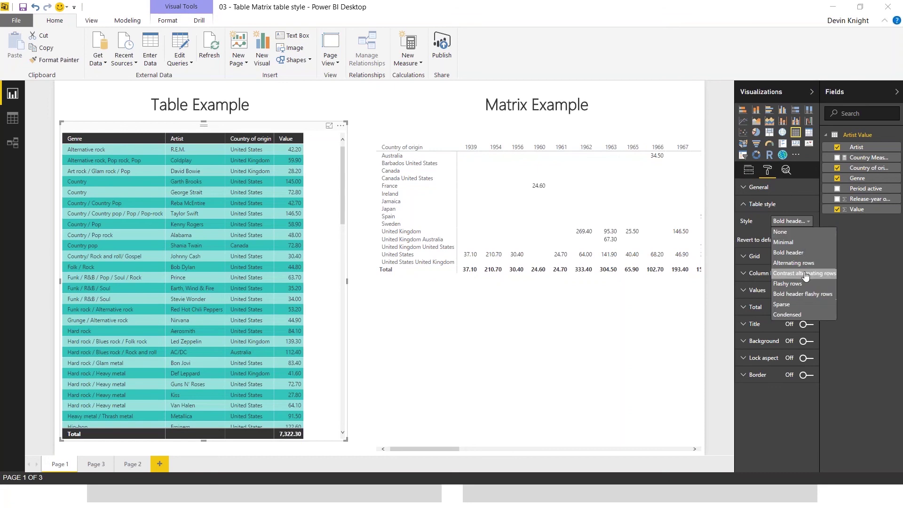
{"action": "left_click", "coordinate": [330, 337]}
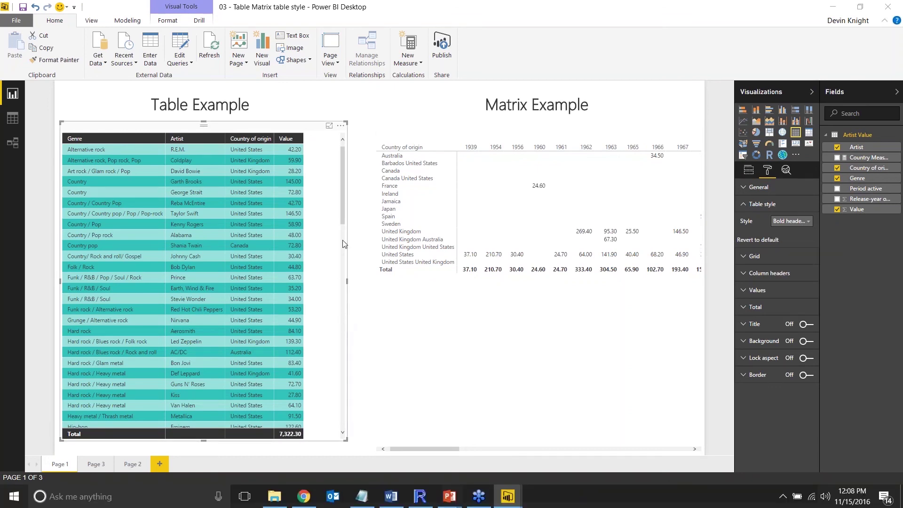
{"action": "scroll", "coordinate": [343, 242], "scroll_direction": "down", "scroll_amount": 15}
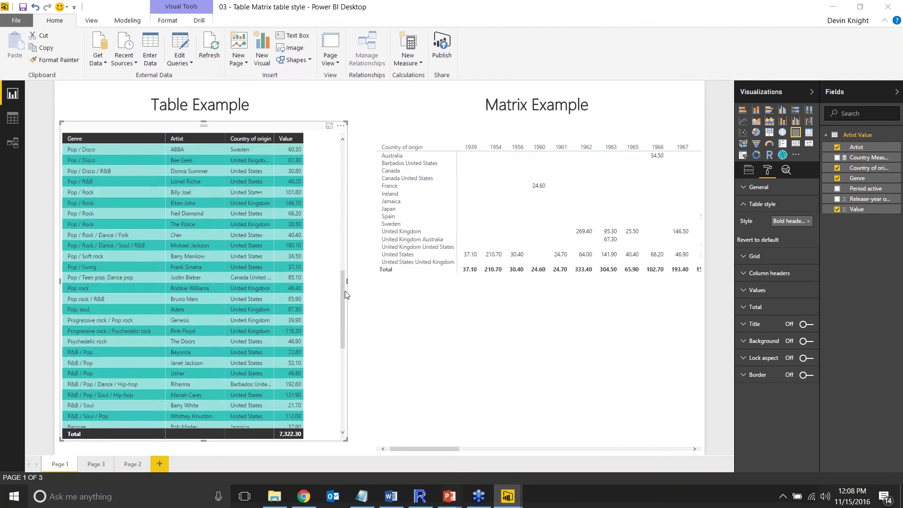
{"action": "scroll", "coordinate": [348, 333], "scroll_direction": "up", "scroll_amount": 5}
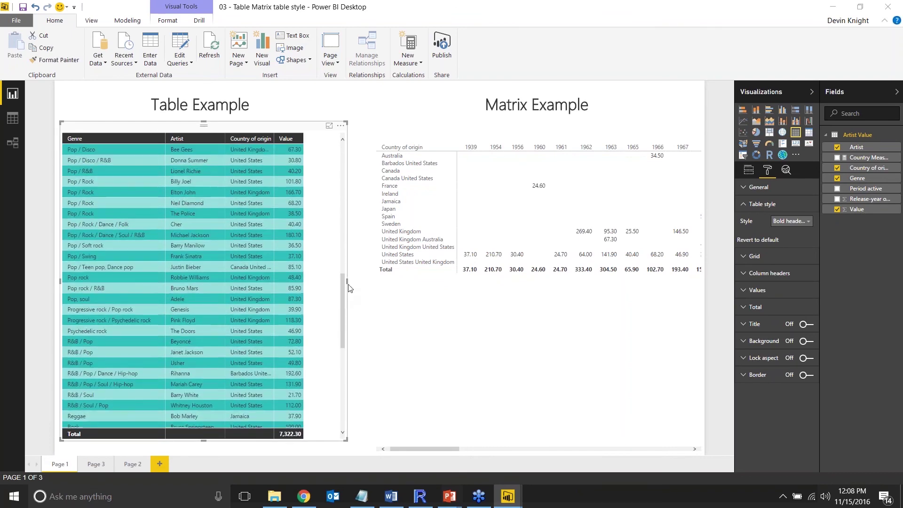
{"action": "scroll", "coordinate": [333, 278], "scroll_direction": "up", "scroll_amount": 5}
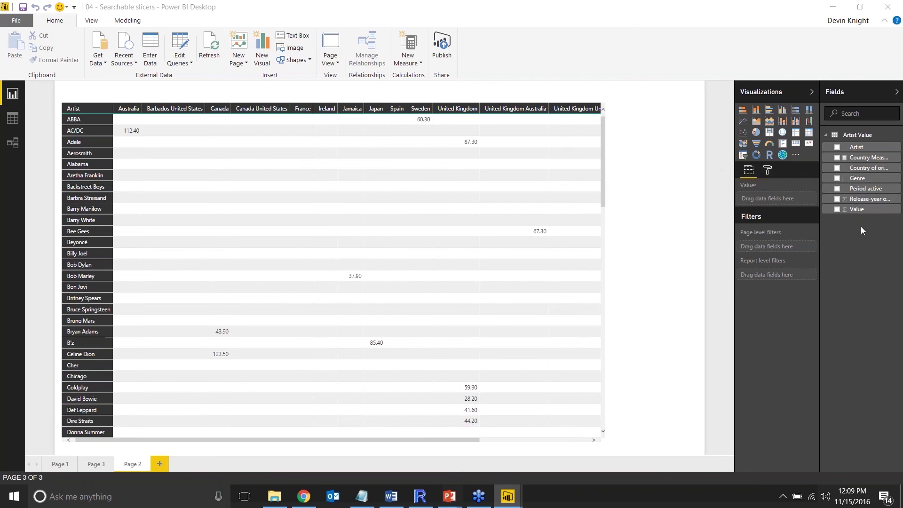
- Add a narrow Genre slicer beside the artist matrix on Page 2 of the 04 - Searchable slicers report and enable its search
{"action": "left_click", "coordinate": [837, 179]}
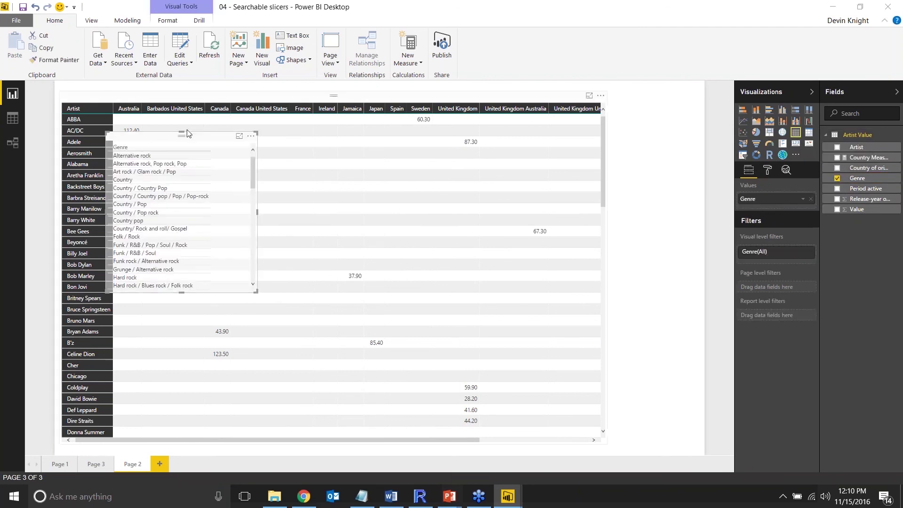
{"action": "left_click_drag", "start_coordinate": [202, 136], "coordinate": [626, 83]}
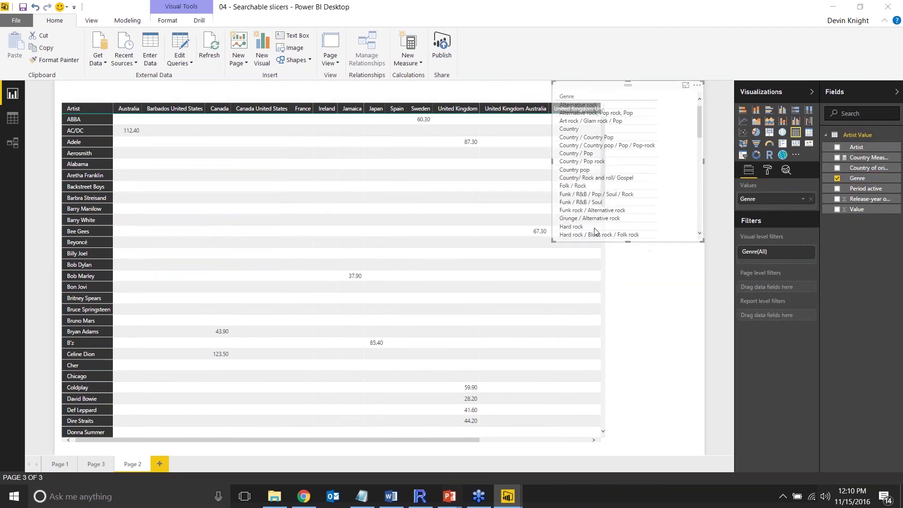
{"action": "left_click_drag", "start_coordinate": [551, 241], "coordinate": [615, 258]}
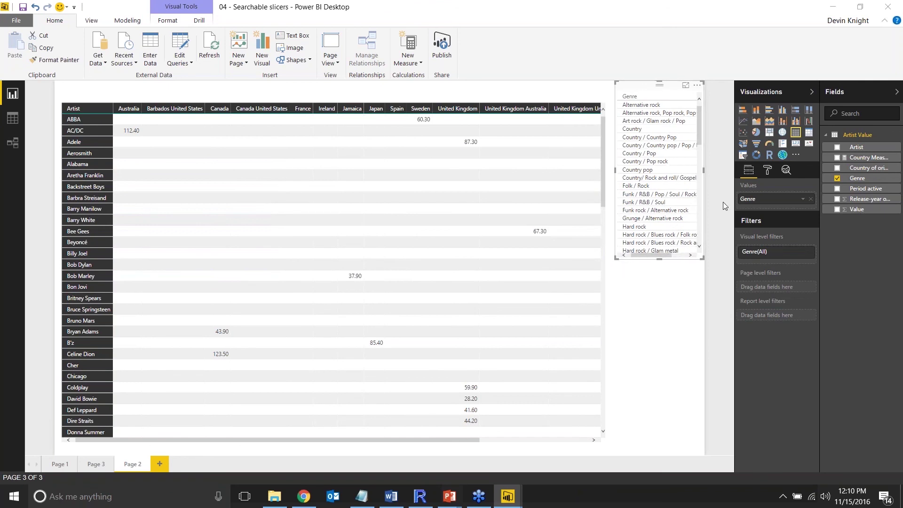
{"action": "left_click", "coordinate": [743, 155]}
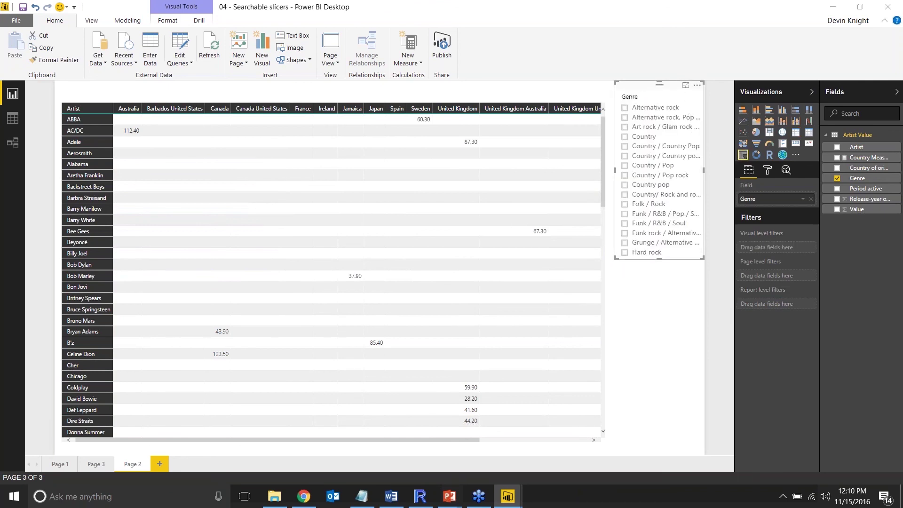
{"action": "left_click", "coordinate": [697, 85]}
{"action": "left_click", "coordinate": [711, 96]}
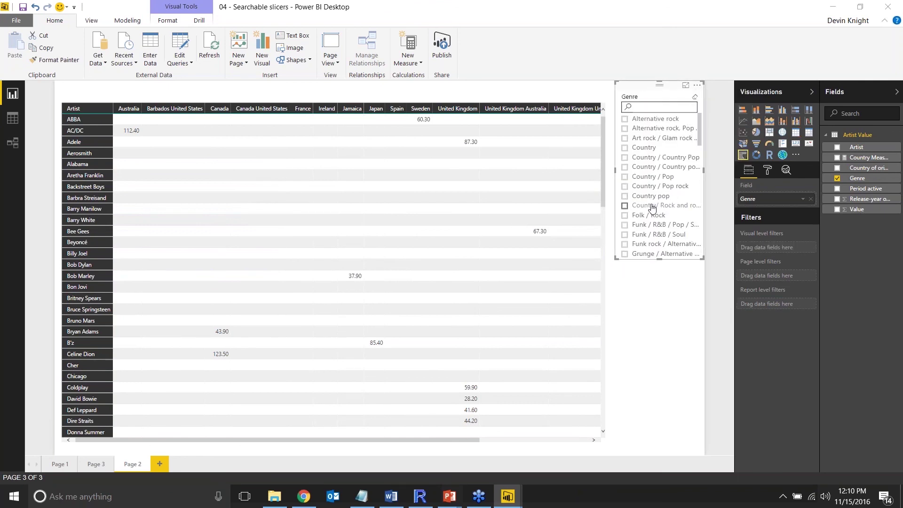
- Narrow the artist matrix to leave a wider gap between it and the Genre slicer
{"action": "left_click", "coordinate": [599, 273]}
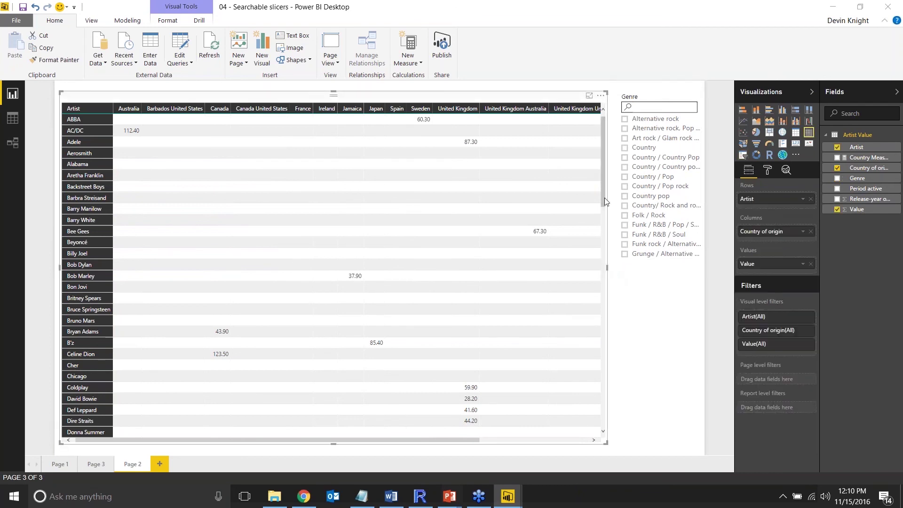
{"action": "left_click", "coordinate": [603, 271]}
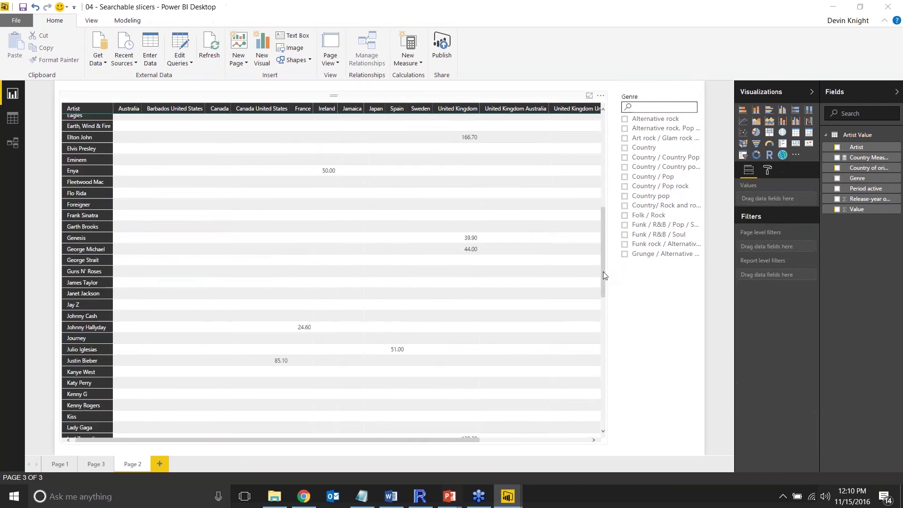
{"action": "left_click_drag", "start_coordinate": [609, 273], "coordinate": [560, 270]}
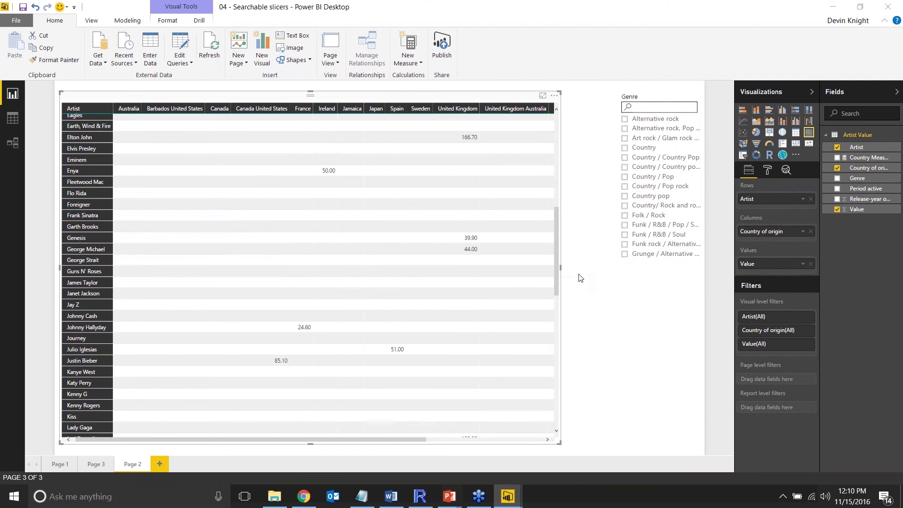
- Search the Genre slicer for jazz, and switch to the PowerPoint presentation
{"action": "left_click", "coordinate": [662, 108]}
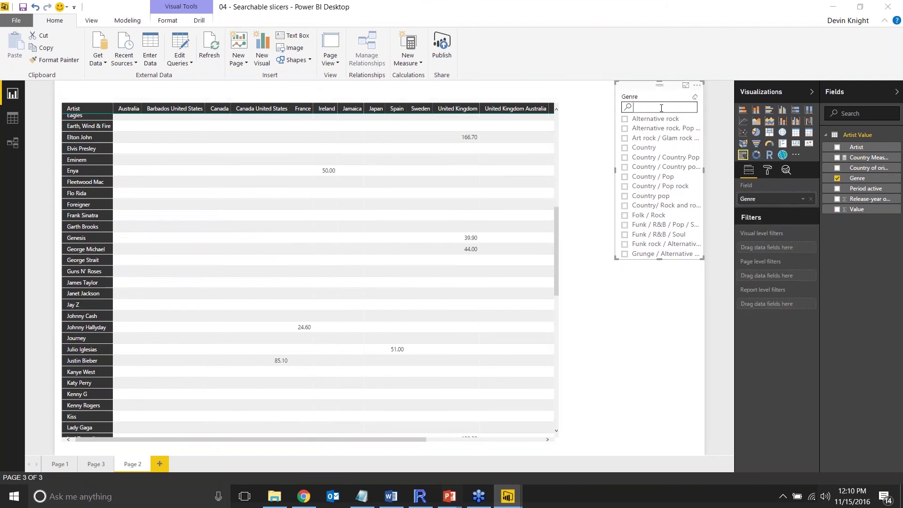
{"action": "type", "text": "jazz"}
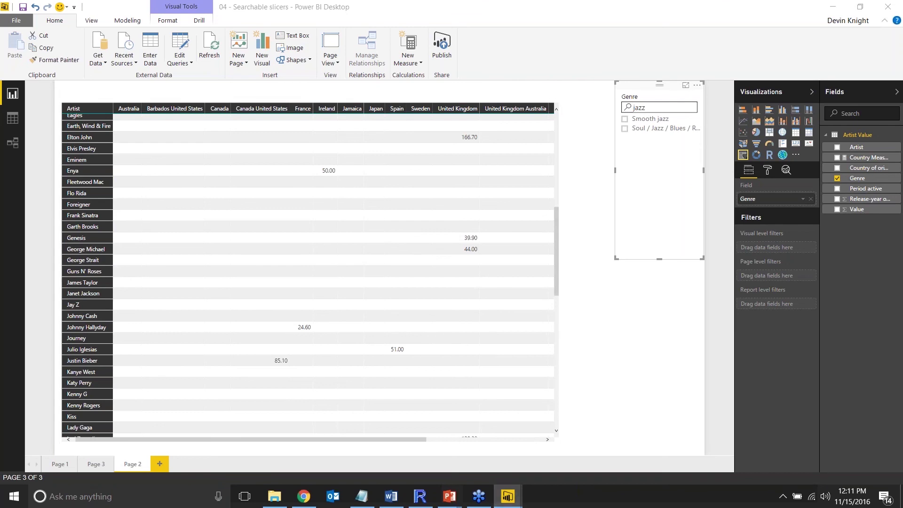
{"action": "left_click", "coordinate": [449, 496]}
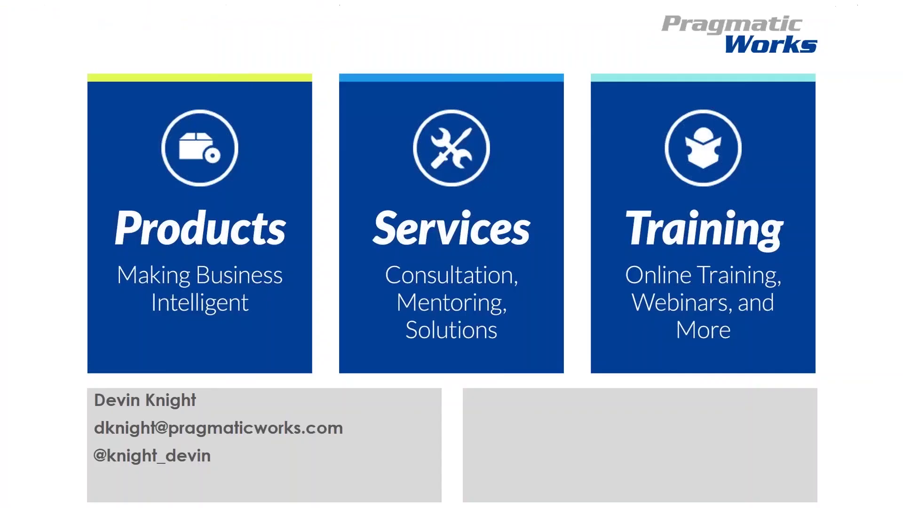